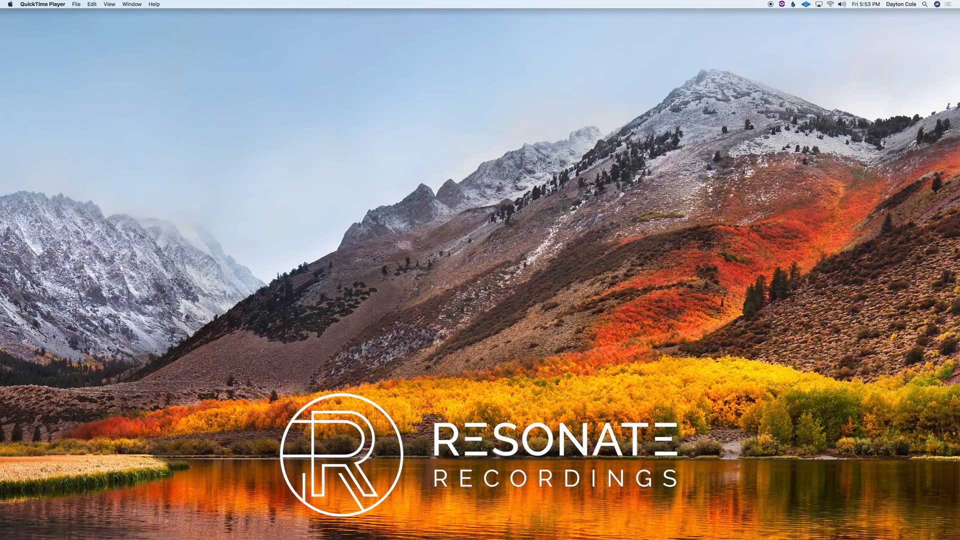
Switch to GarageBand and close the open project window to reach the project chooser.
{"action": "mouse_move", "coordinate": [487, 529]}
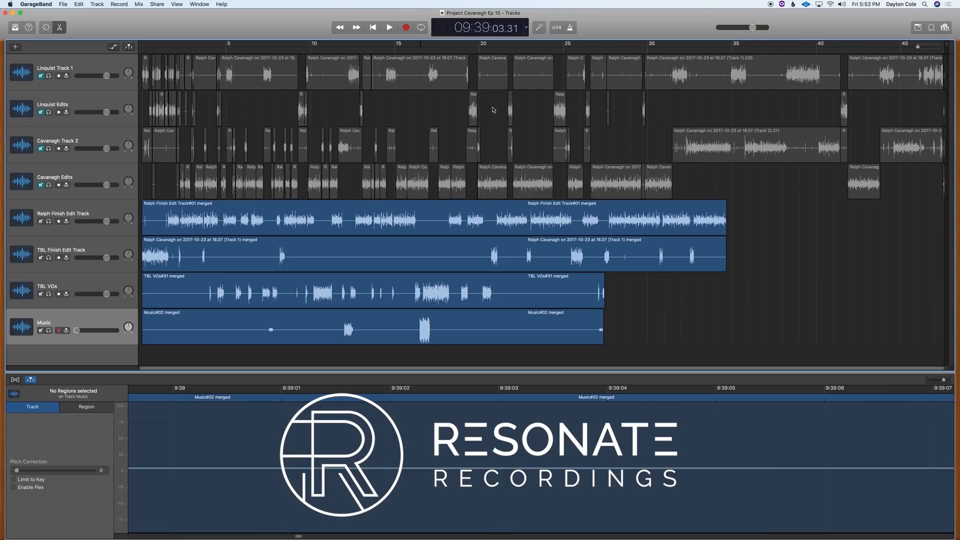
{"action": "left_click", "coordinate": [5, 14]}
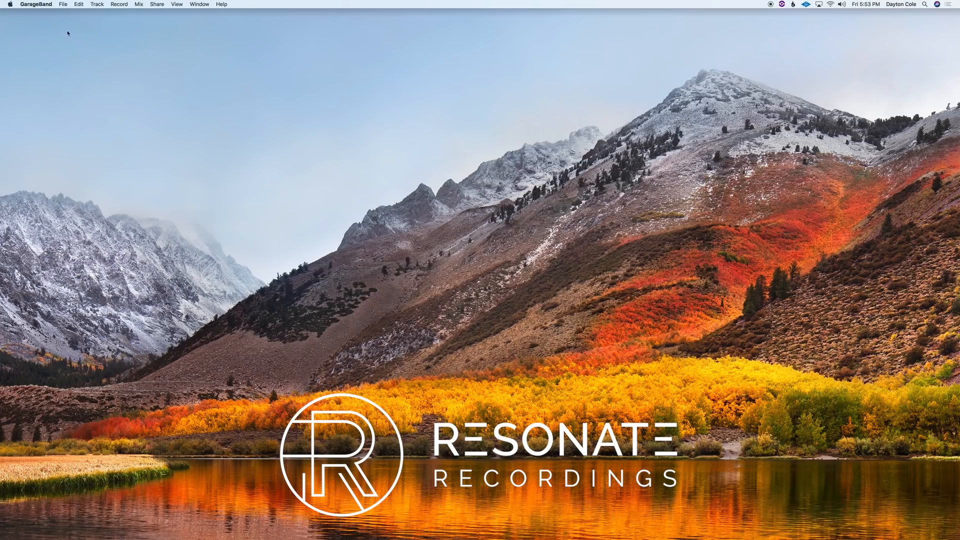
{"action": "left_click", "coordinate": [65, 4]}
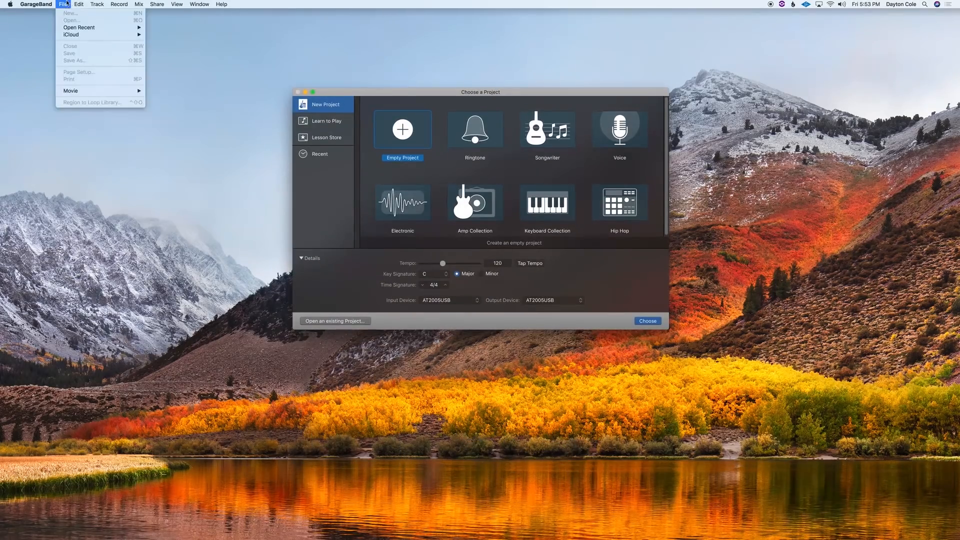
{"action": "key", "text": "Escape"}
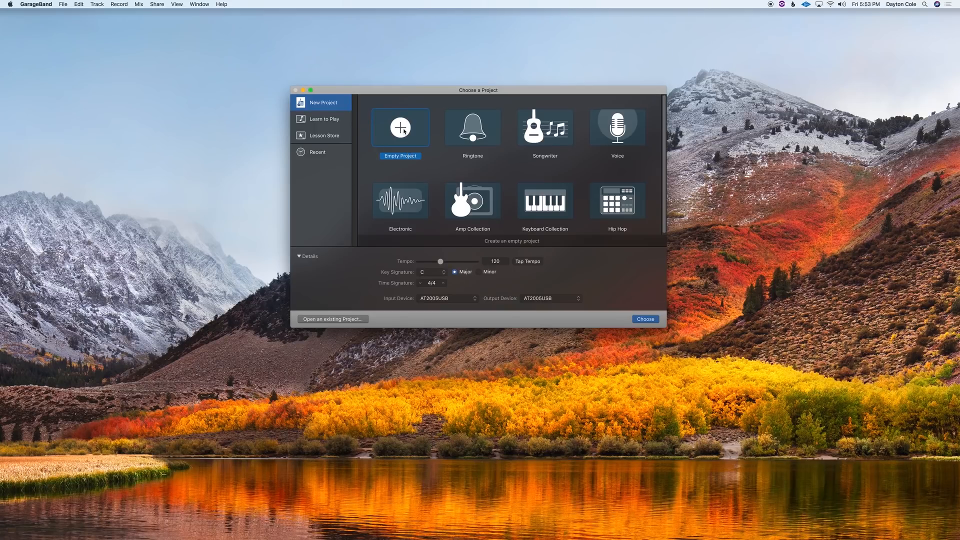
In the new project's details, select AT2005USB as both the input device and the output device.
{"action": "left_click", "coordinate": [301, 258]}
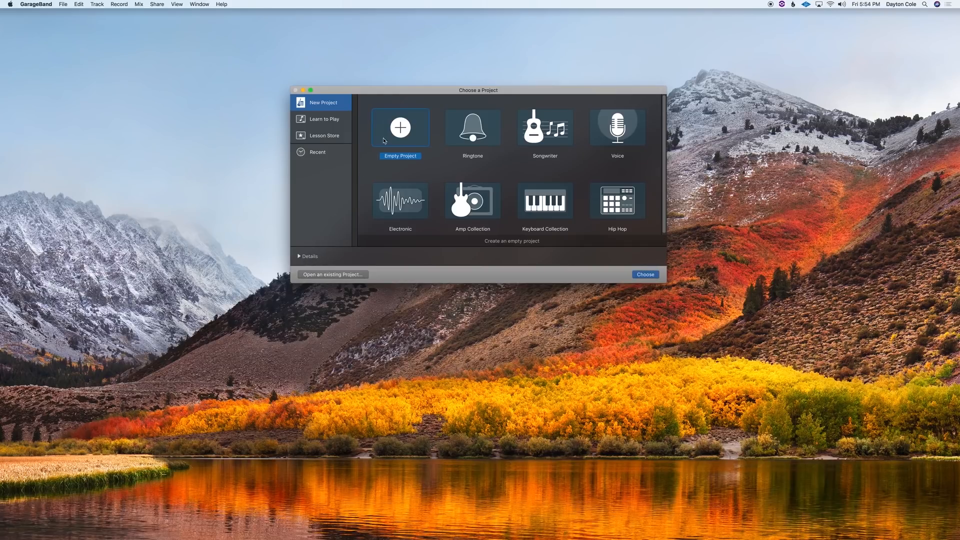
{"action": "left_click", "coordinate": [299, 256]}
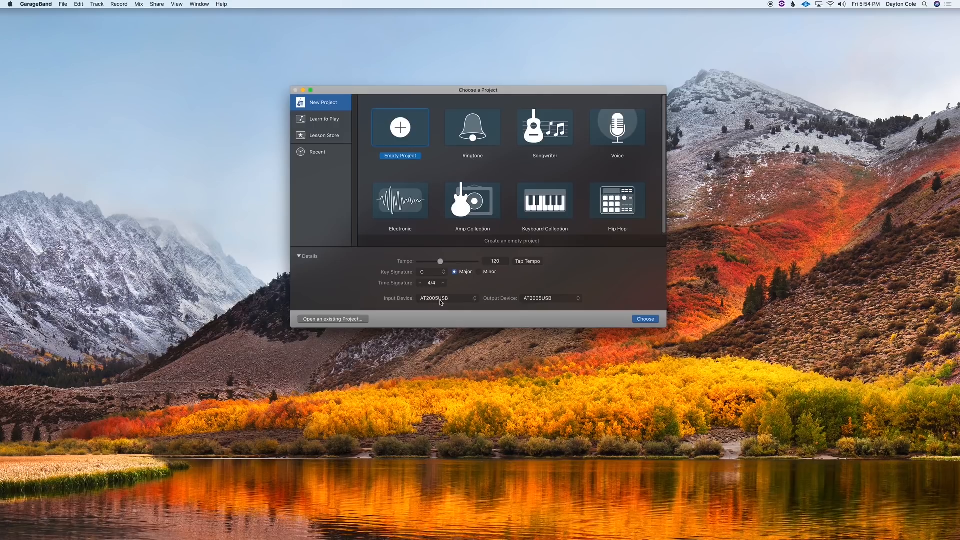
{"action": "left_click", "coordinate": [474, 300]}
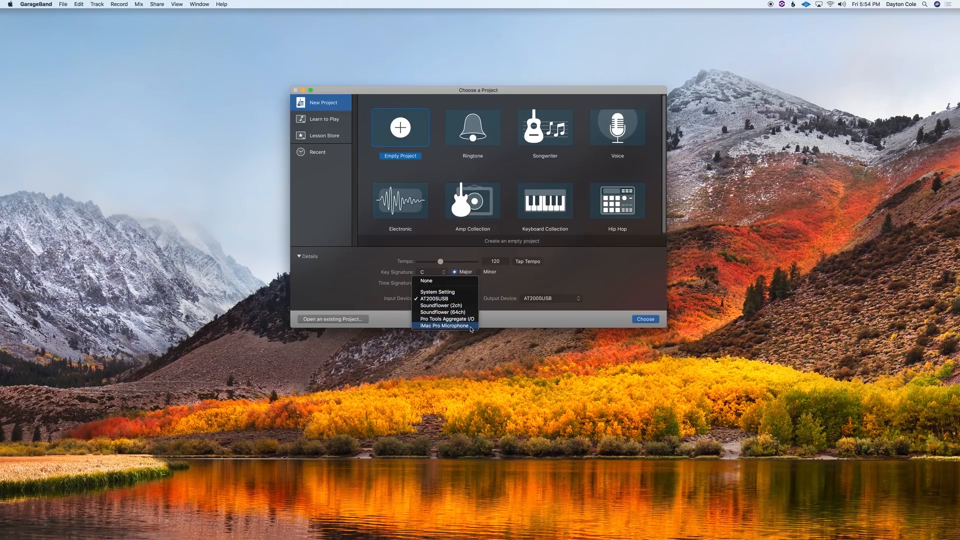
{"action": "left_click", "coordinate": [456, 299]}
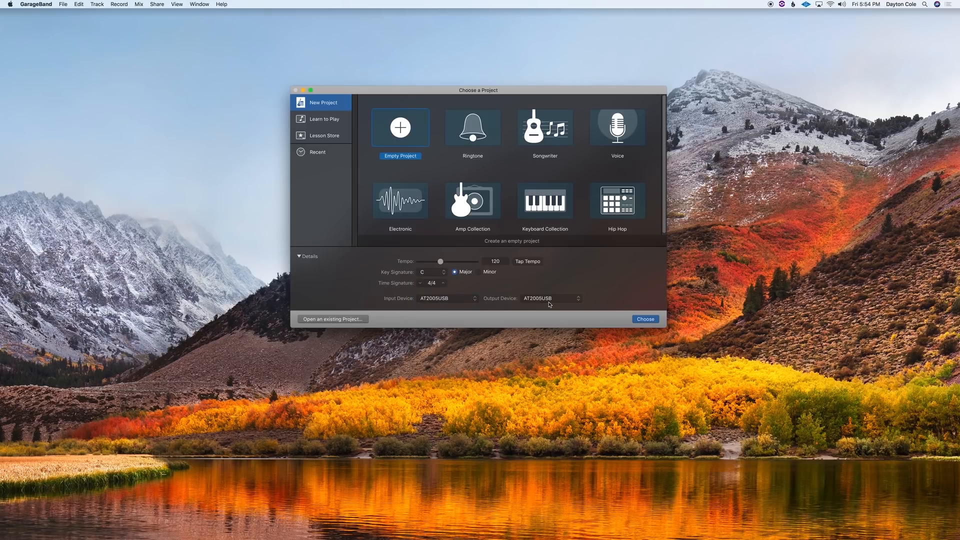
{"action": "left_click", "coordinate": [578, 300]}
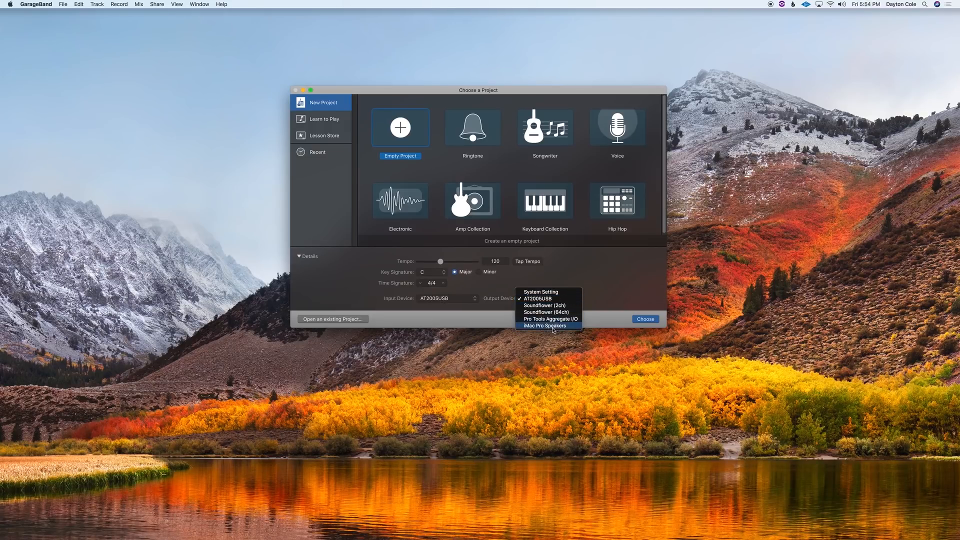
{"action": "left_click", "coordinate": [551, 299]}
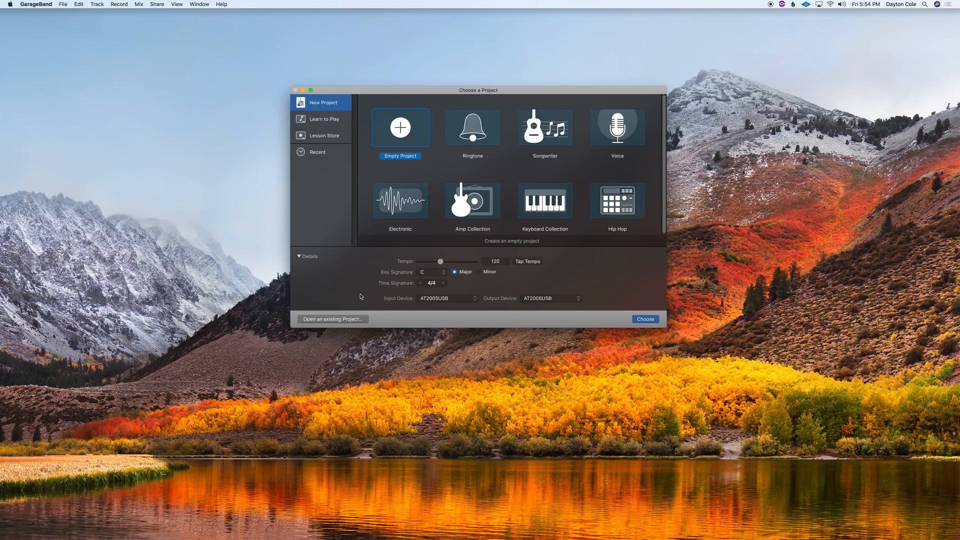
{"action": "left_click", "coordinate": [300, 256]}
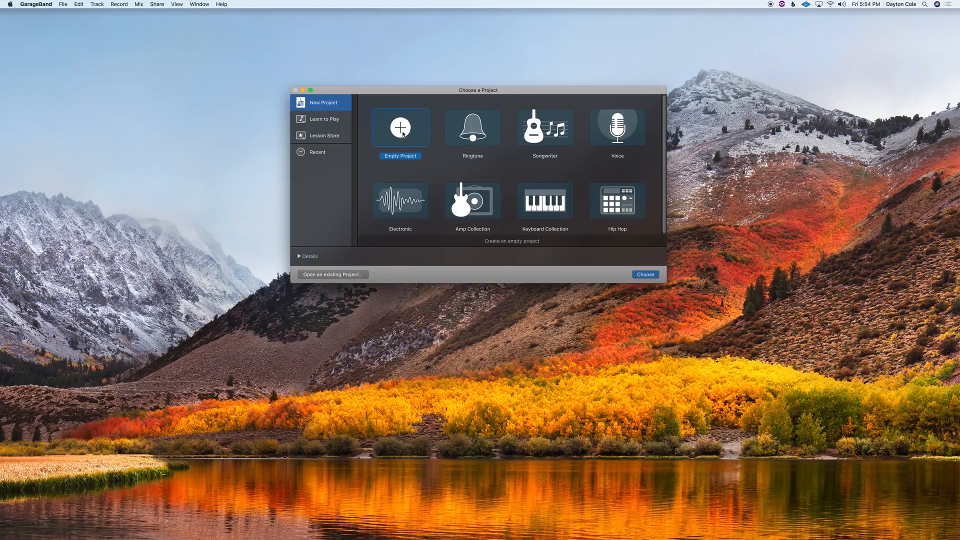
Create an empty project with a microphone audio track that records from Input 1.
{"action": "left_click", "coordinate": [650, 276]}
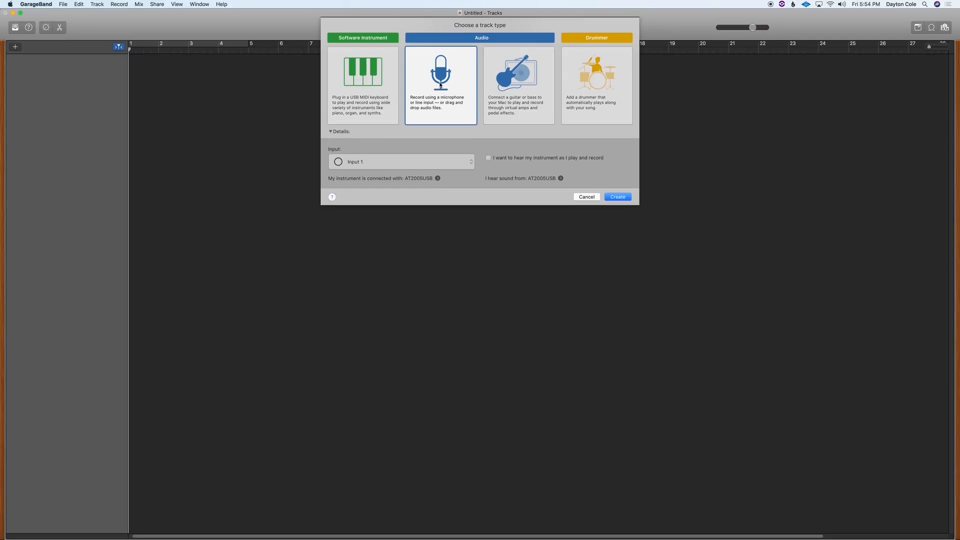
{"action": "left_click", "coordinate": [470, 161]}
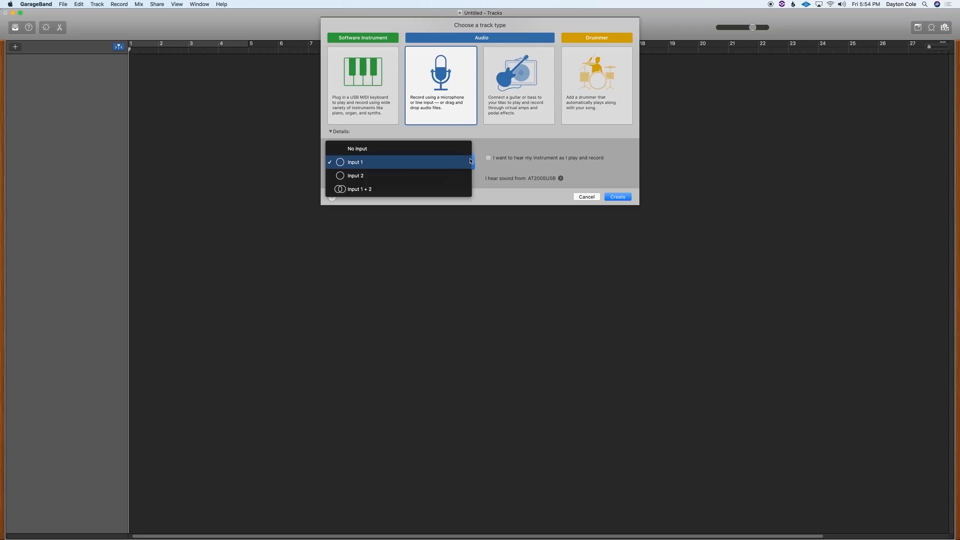
{"action": "left_click", "coordinate": [444, 162]}
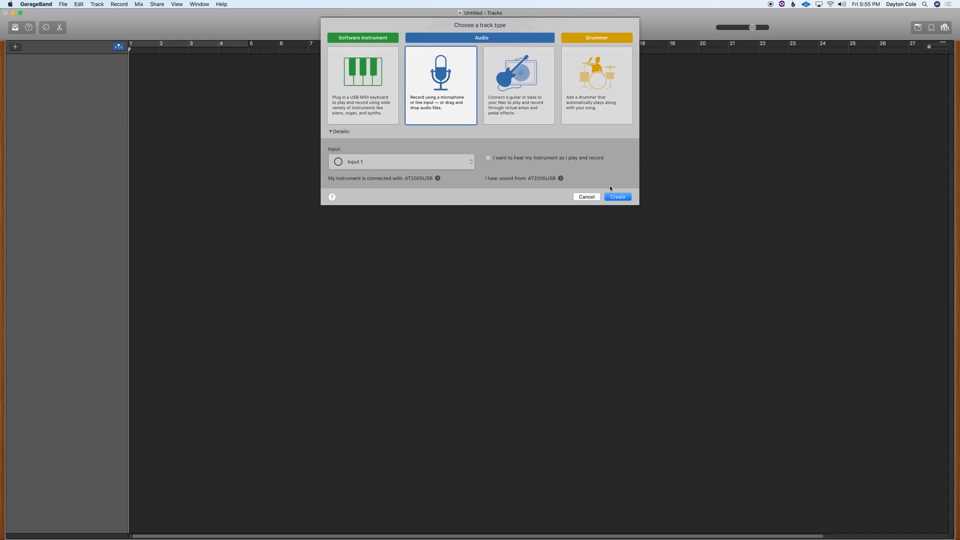
{"action": "left_click", "coordinate": [620, 198]}
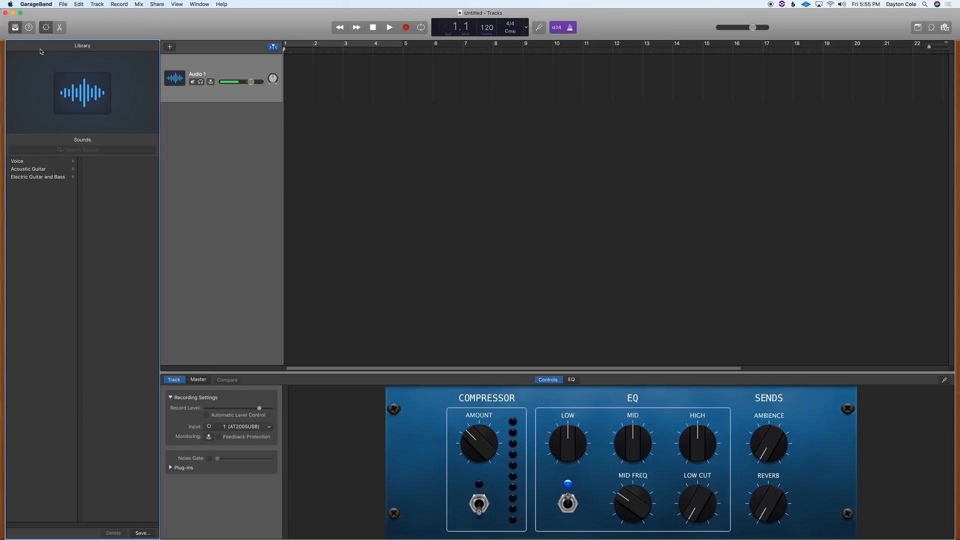
Enable Quick Help to read the descriptions of the main areas and transport controls, and turn it off again.
{"action": "left_click", "coordinate": [28, 29]}
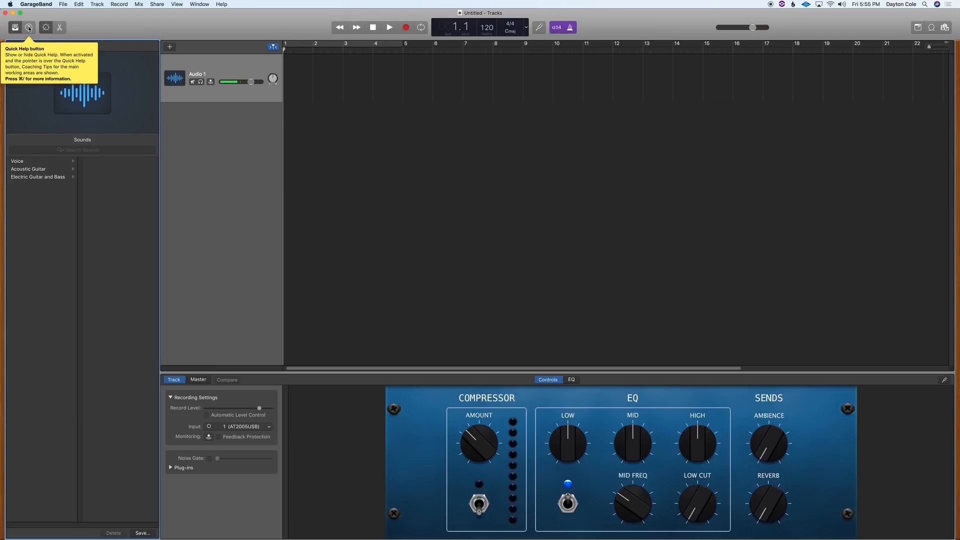
{"action": "left_click", "coordinate": [29, 28]}
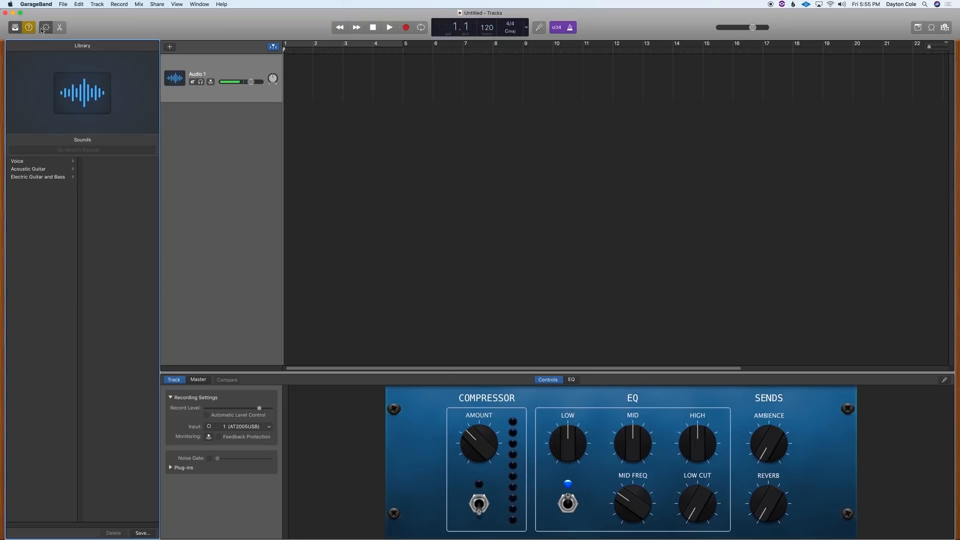
{"action": "mouse_move", "coordinate": [30, 29]}
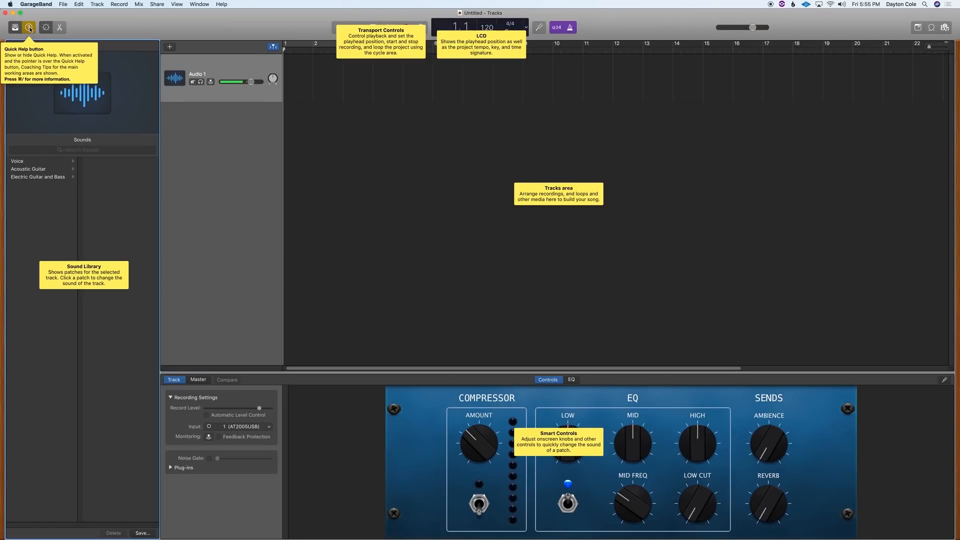
{"action": "mouse_move", "coordinate": [200, 78]}
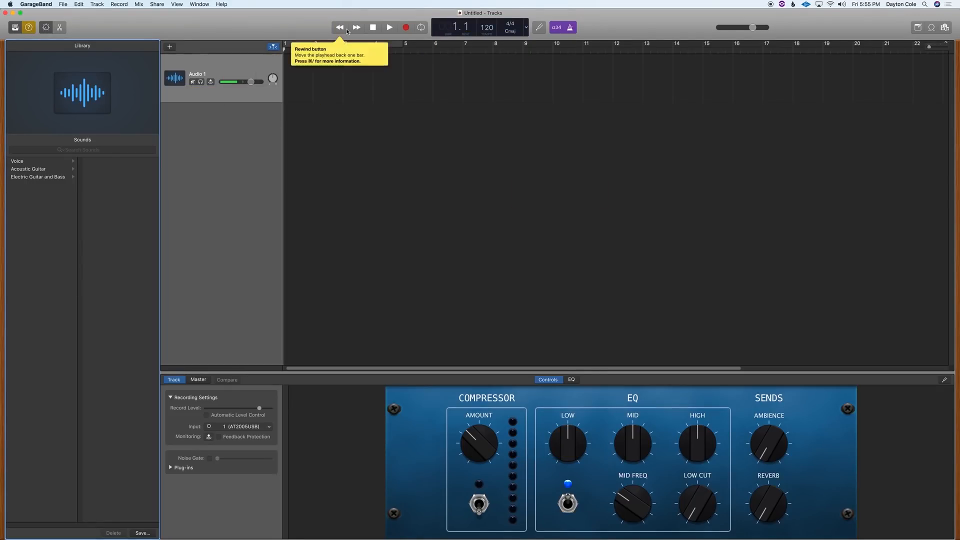
{"action": "mouse_move", "coordinate": [386, 28]}
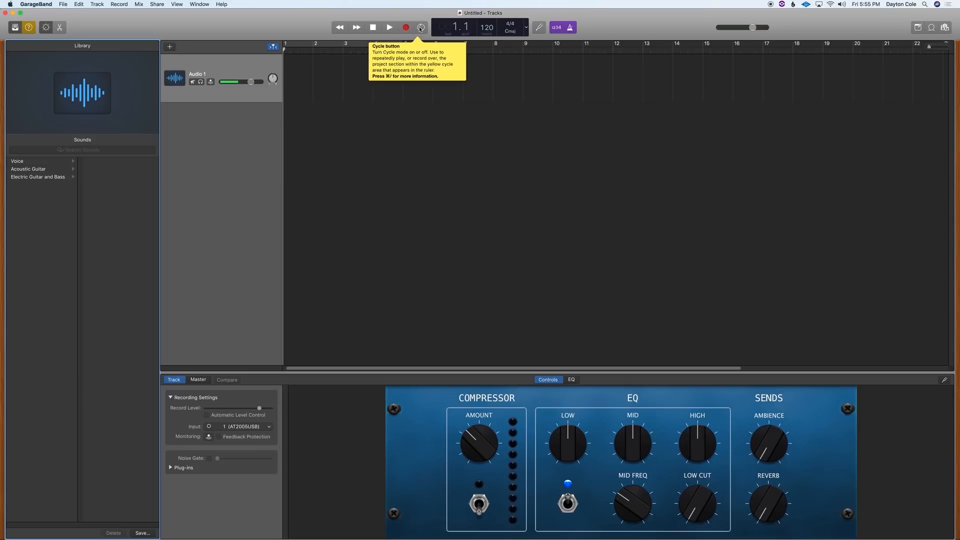
{"action": "mouse_move", "coordinate": [927, 31]}
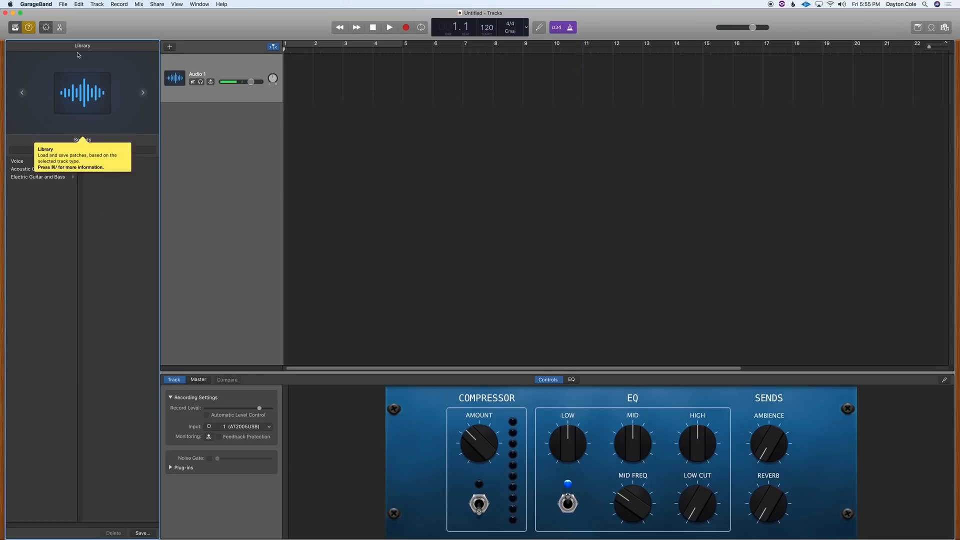
{"action": "left_click", "coordinate": [30, 29]}
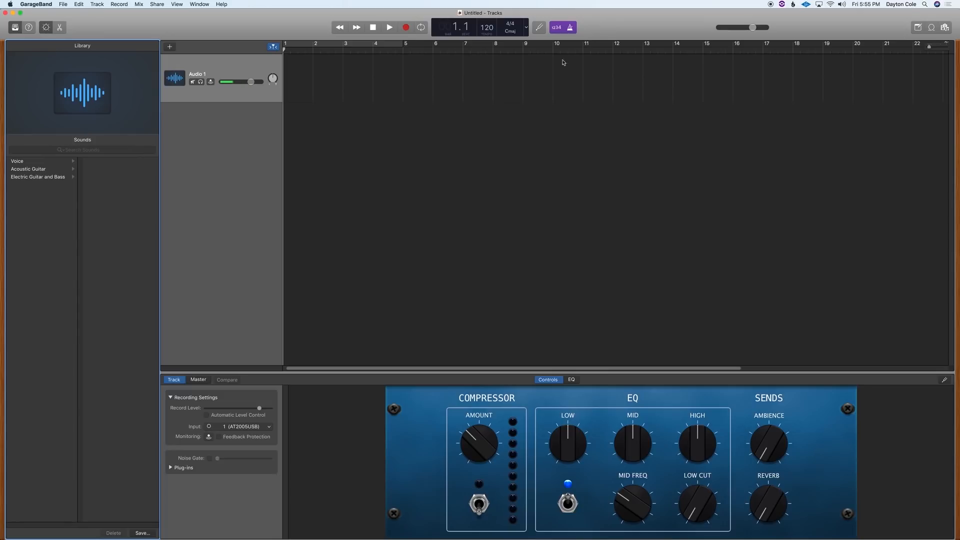
Turn off the metronome and the count-in, and set the LCD display mode to Time.
{"action": "left_click", "coordinate": [570, 28]}
{"action": "left_click", "coordinate": [557, 29]}
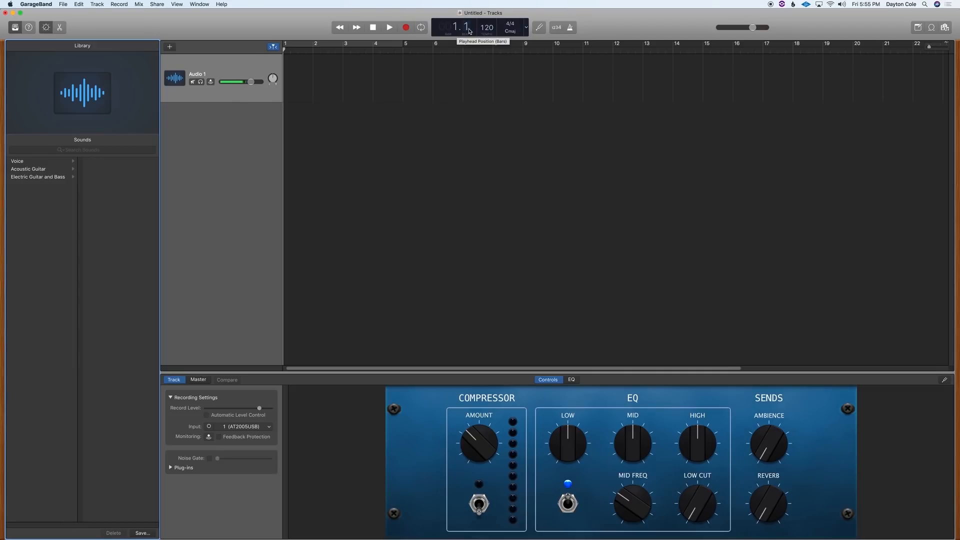
{"action": "left_click", "coordinate": [526, 28]}
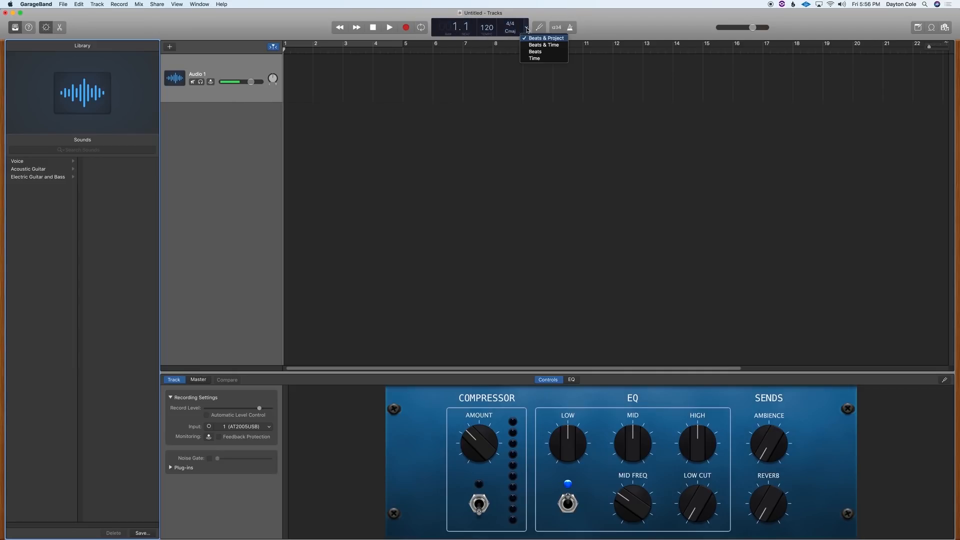
{"action": "left_click", "coordinate": [536, 58]}
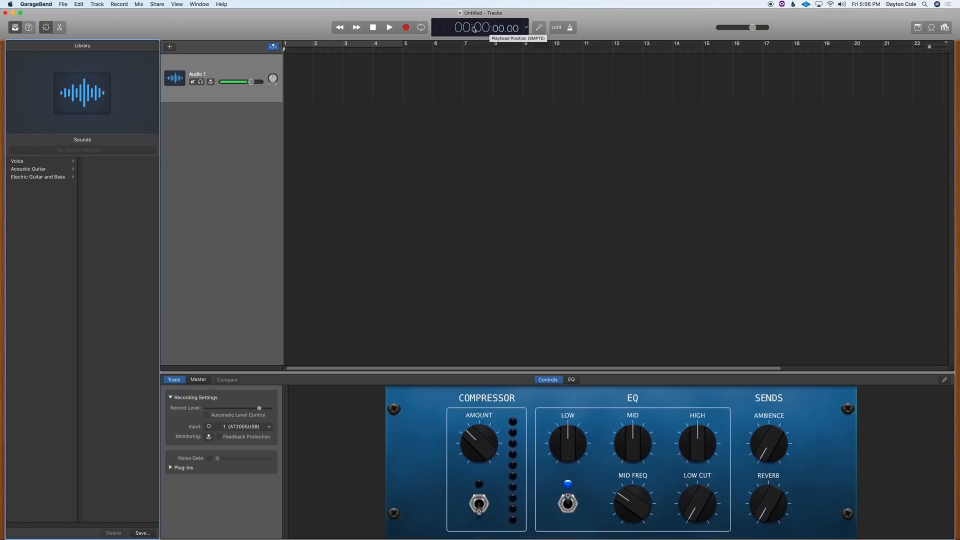
Play and stop the empty project briefly, and move the playhead to several timeline points to check the time display.
{"action": "key", "text": "space"}
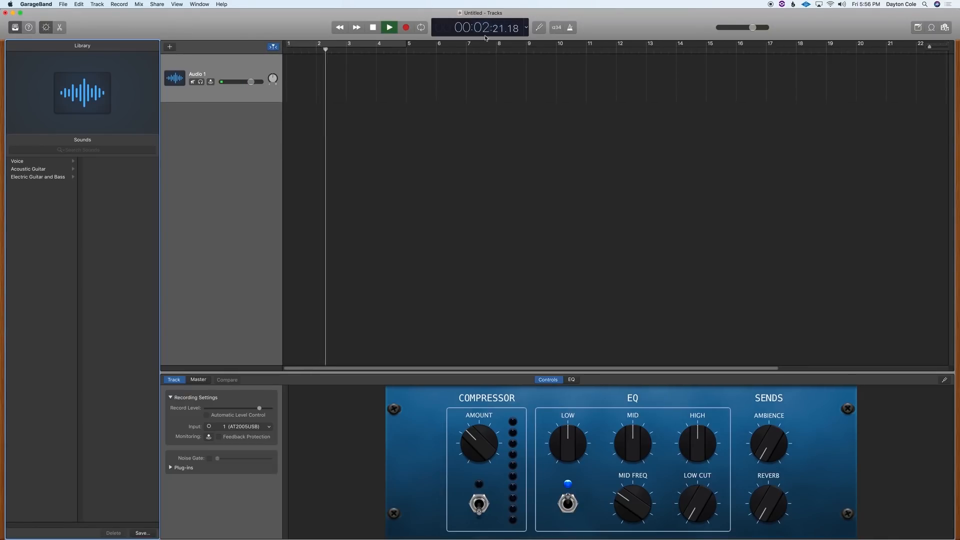
{"action": "key", "text": "space"}
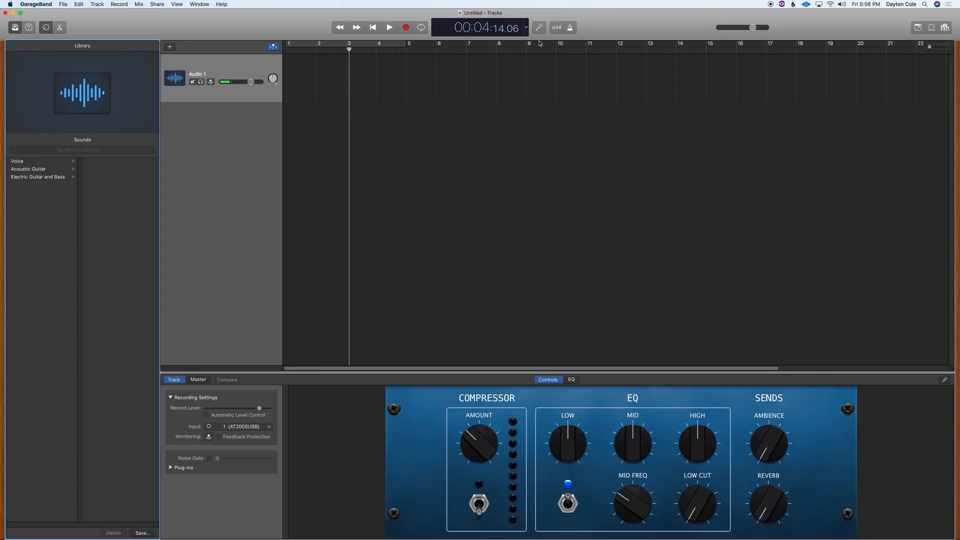
{"action": "left_click", "coordinate": [472, 50]}
{"action": "left_click", "coordinate": [499, 50]}
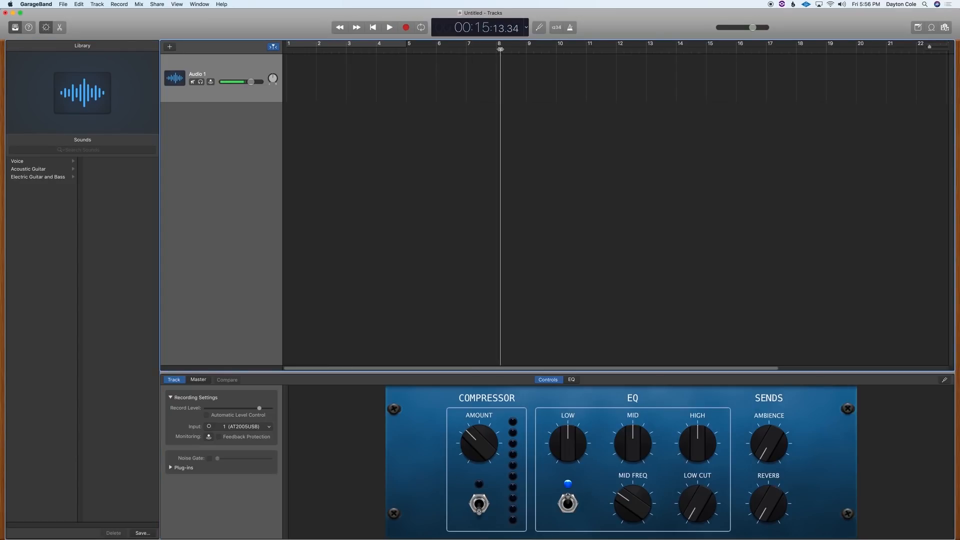
{"action": "left_click", "coordinate": [546, 50]}
{"action": "left_click", "coordinate": [579, 50]}
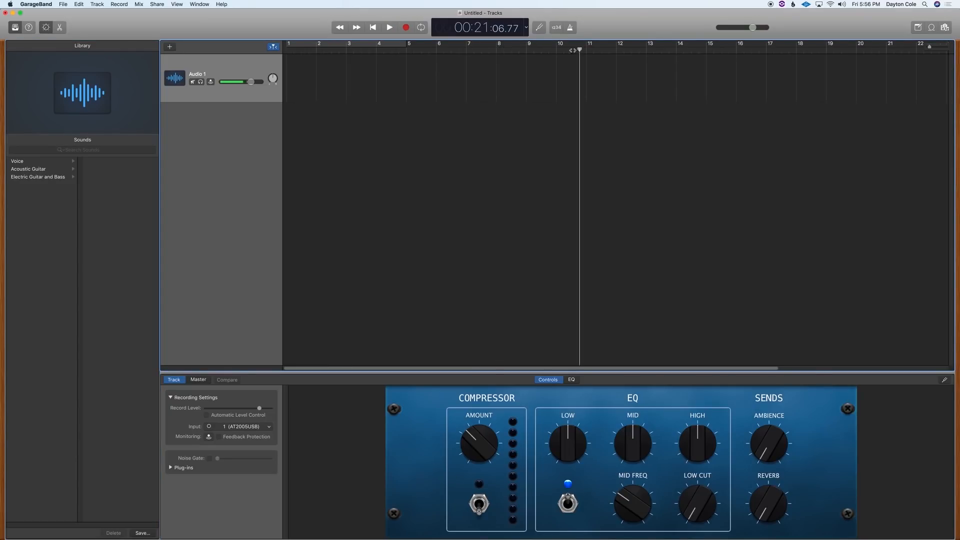
{"action": "left_click", "coordinate": [687, 50]}
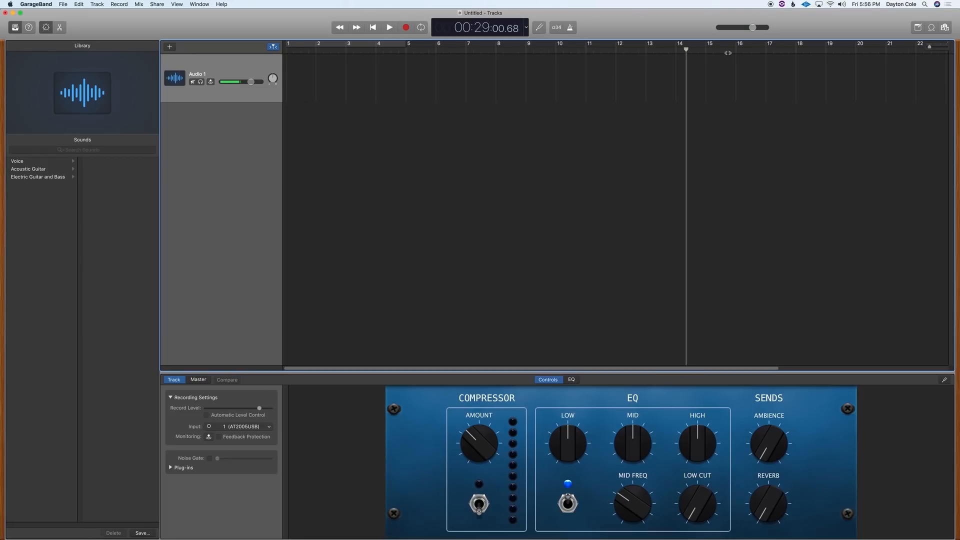
{"action": "left_click", "coordinate": [743, 50]}
{"action": "left_click_drag", "start_coordinate": [740, 50], "coordinate": [600, 50]}
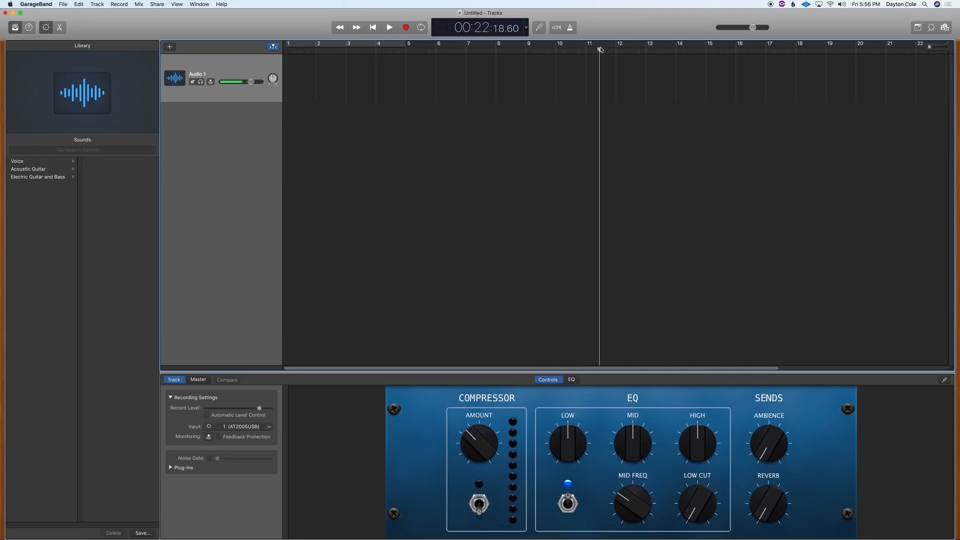
Place the playhead at about 21 seconds on the timeline and return it to the beginning of the project.
{"action": "mouse_move", "coordinate": [930, 48]}
{"action": "left_mouse_down"}
{"action": "mouse_move", "coordinate": [911, 49]}
{"action": "mouse_move", "coordinate": [942, 45]}
{"action": "mouse_move", "coordinate": [927, 46]}
{"action": "left_mouse_up"}
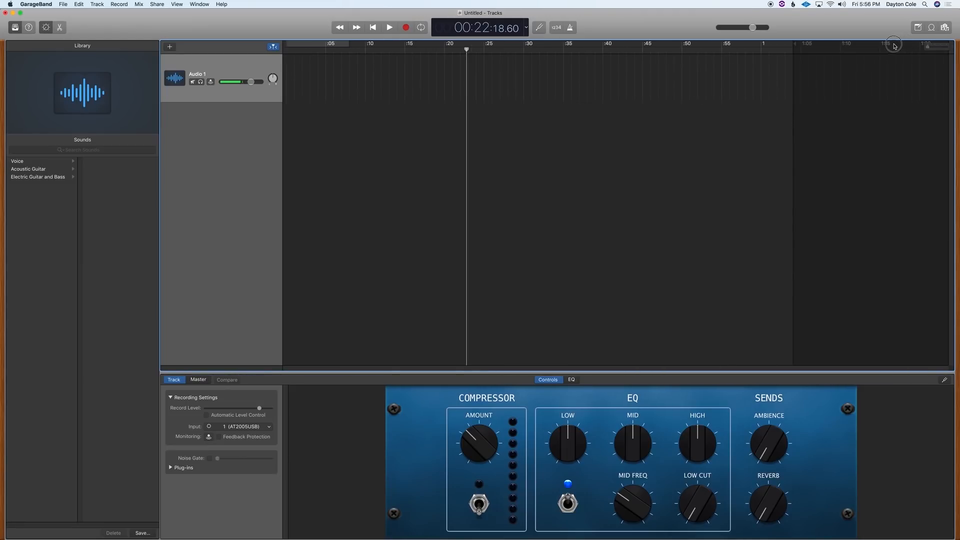
{"action": "left_click", "coordinate": [460, 50]}
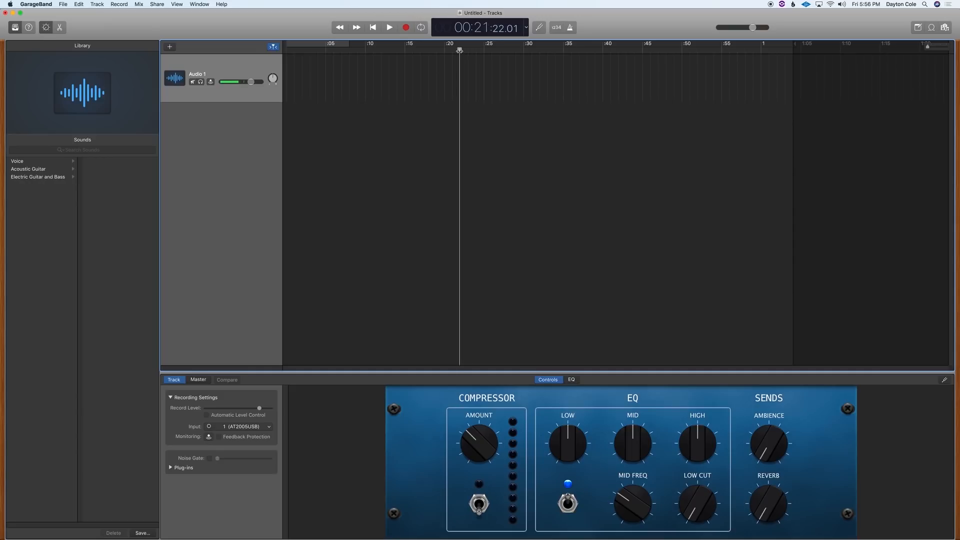
{"action": "key", "text": "Return"}
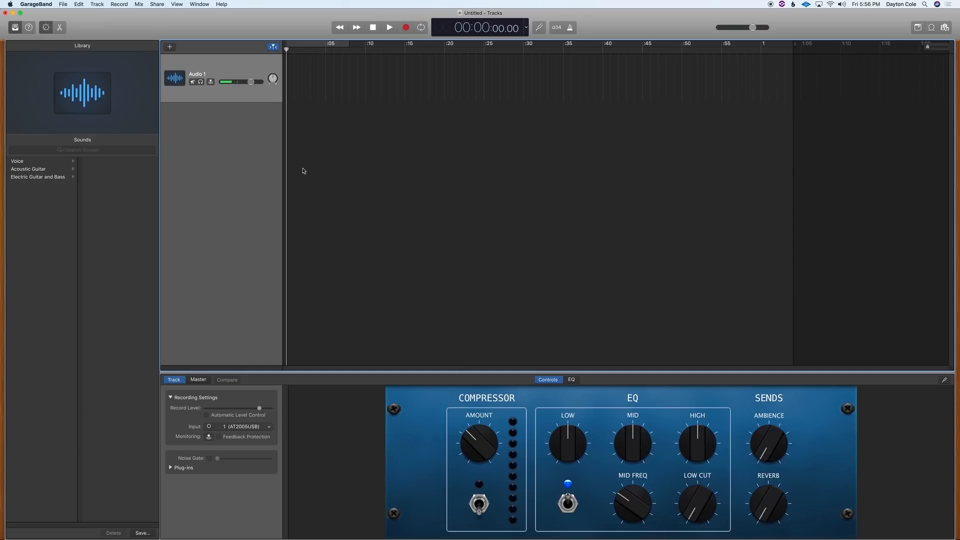
{"action": "double_click", "coordinate": [196, 73]}
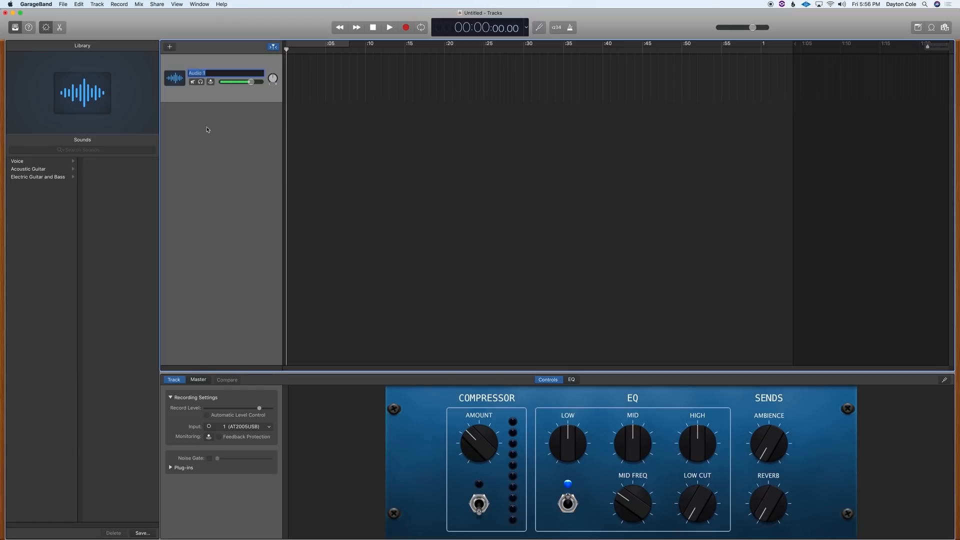
{"action": "key", "text": "Return"}
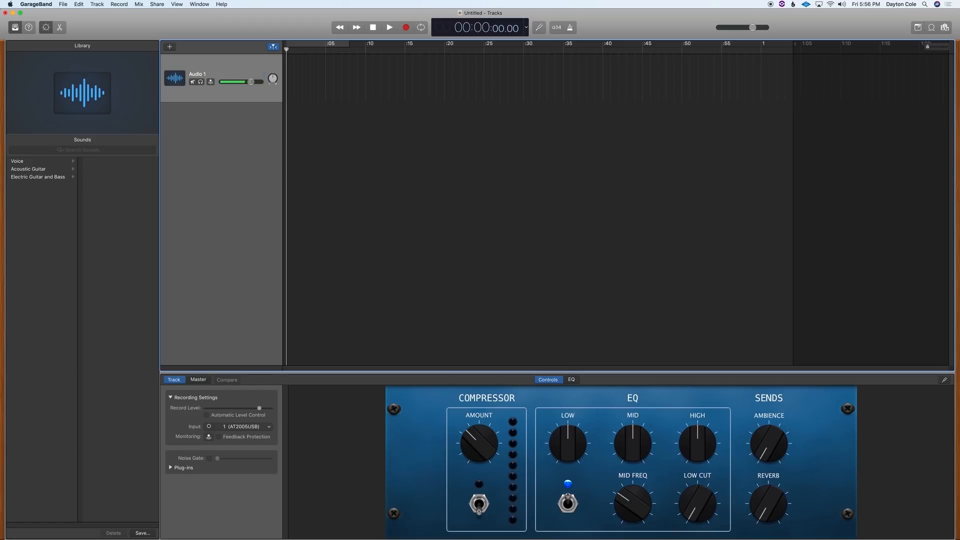
Start saving the project and create a Podcasts folder inside the GarageBand folder, with an Awesome Sauce Podcast subfolder in it.
{"action": "left_click", "coordinate": [63, 4]}
{"action": "left_click", "coordinate": [78, 56]}
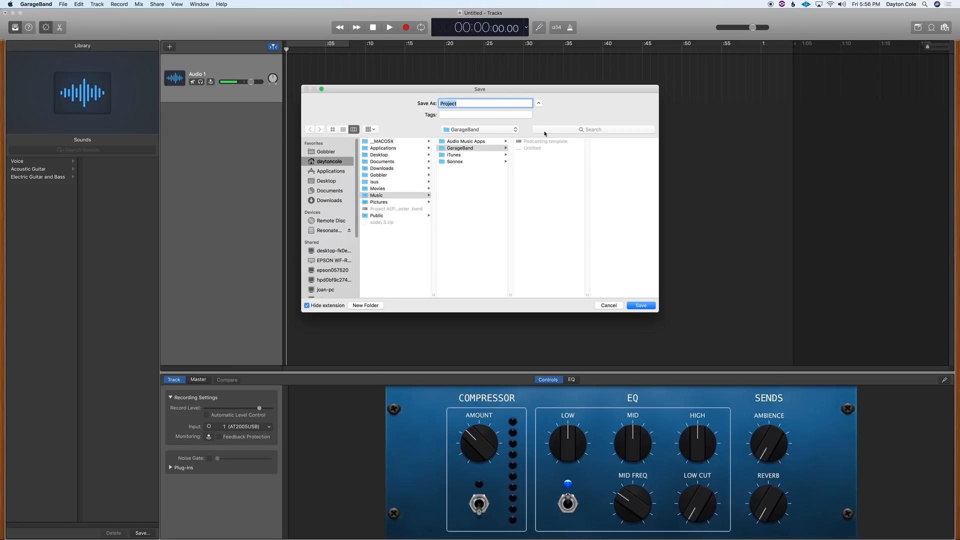
{"action": "left_click", "coordinate": [485, 150]}
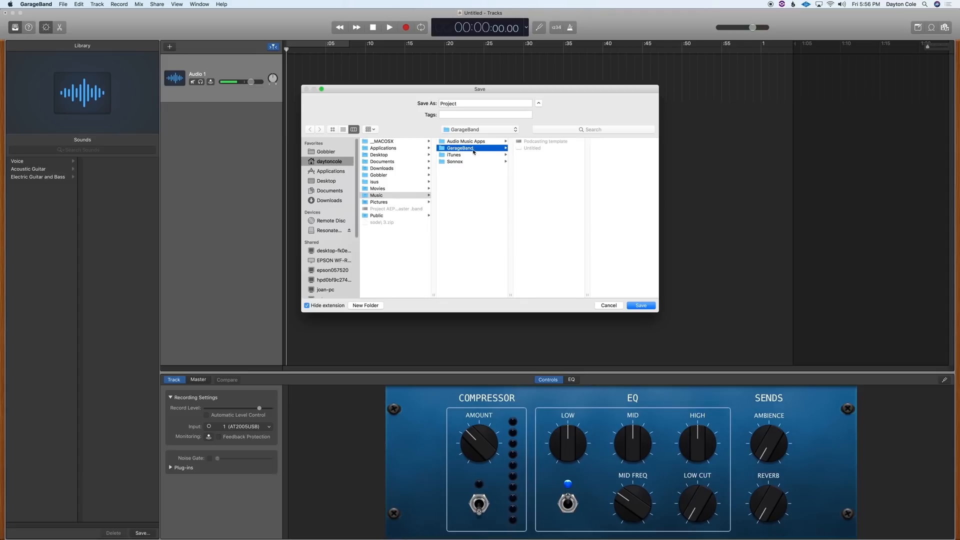
{"action": "left_click", "coordinate": [369, 306]}
{"action": "type", "text": "P"}
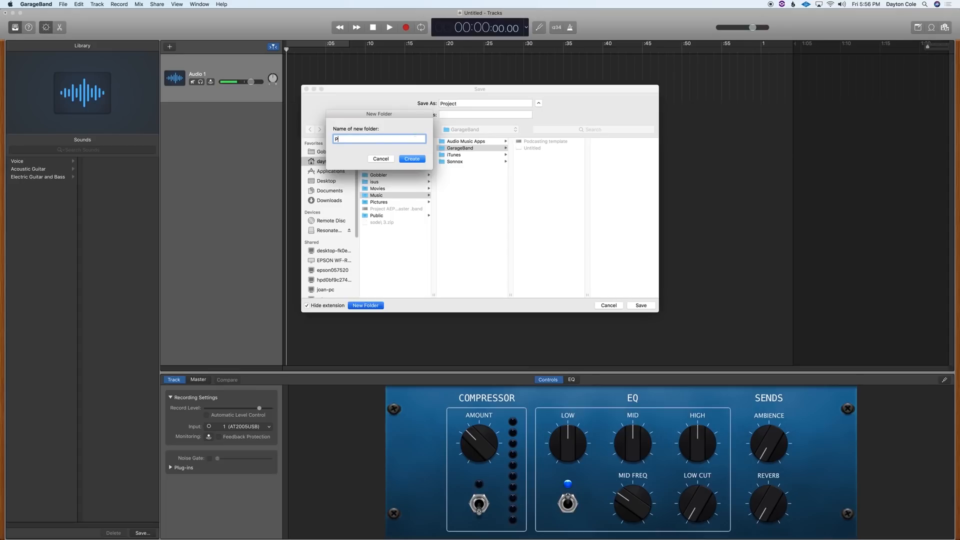
{"action": "type", "text": "odcasts"}
{"action": "key", "text": "Return"}
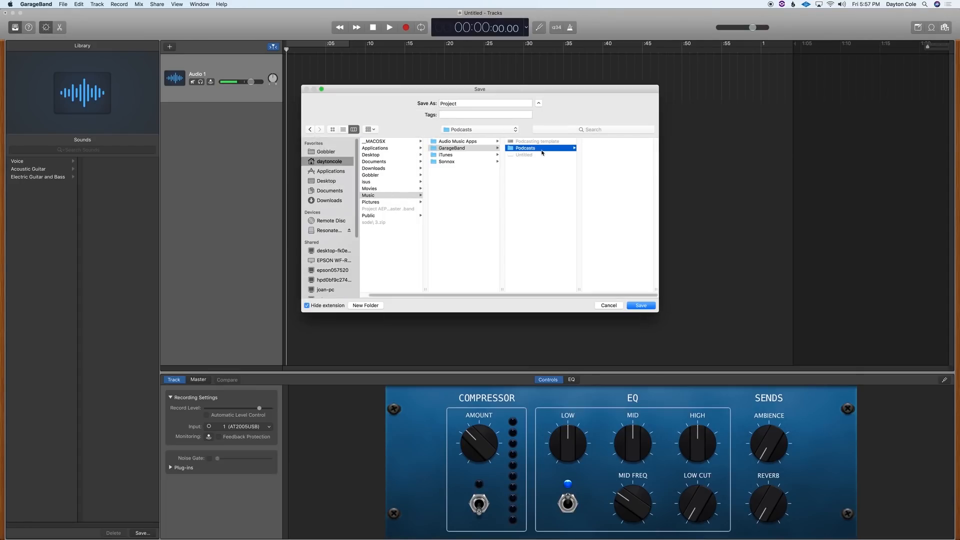
{"action": "left_click", "coordinate": [366, 305]}
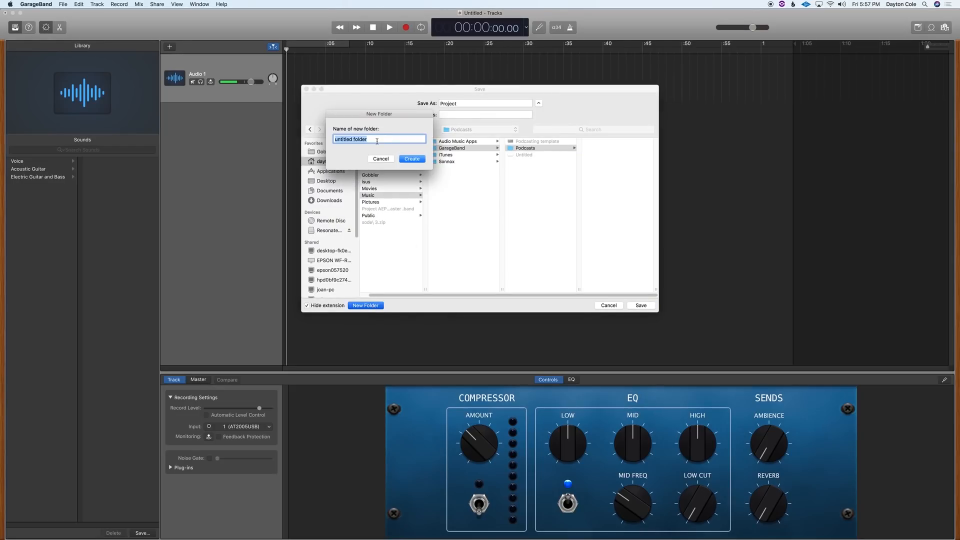
{"action": "type", "text": "Awesome Sauce Podcast"}
{"action": "key", "text": "Return"}
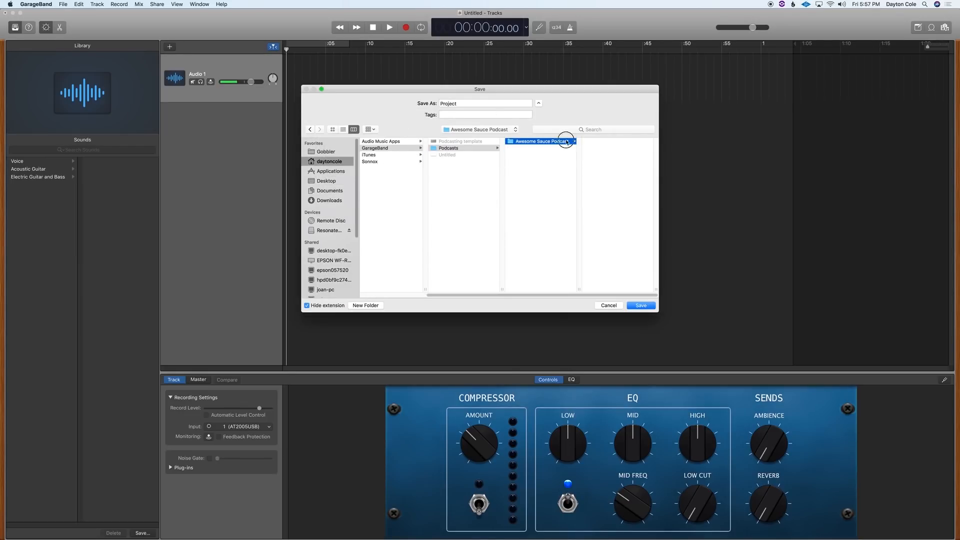
Save the project in the Awesome Sauce Podcast folder under the name "Awesome Sauce Podcast - Episode 1".
{"action": "double_click", "coordinate": [468, 104]}
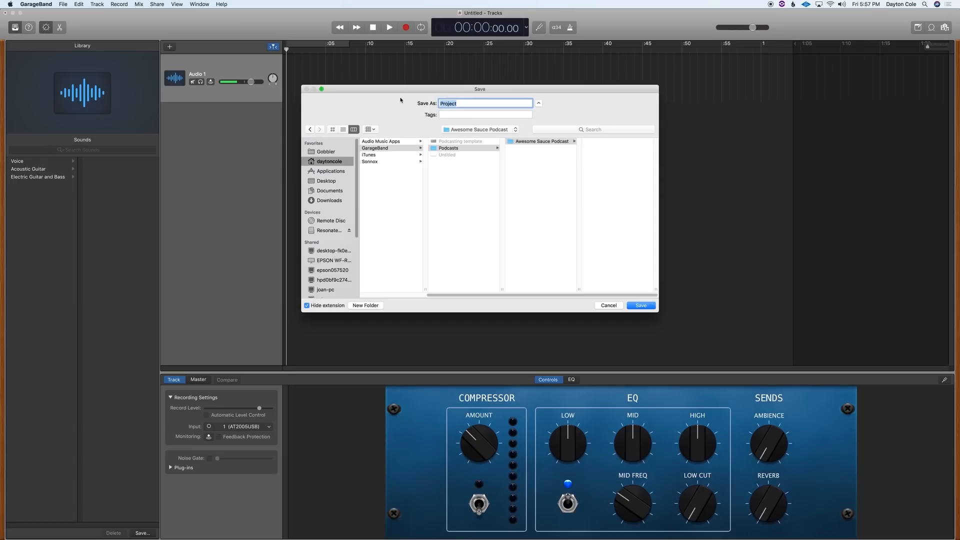
{"action": "type", "text": "Awesome Sauce Podcast E"}
{"action": "key", "text": "BackSpace"}
{"action": "type", "text": "- Episode 1"}
{"action": "key", "text": "Return"}
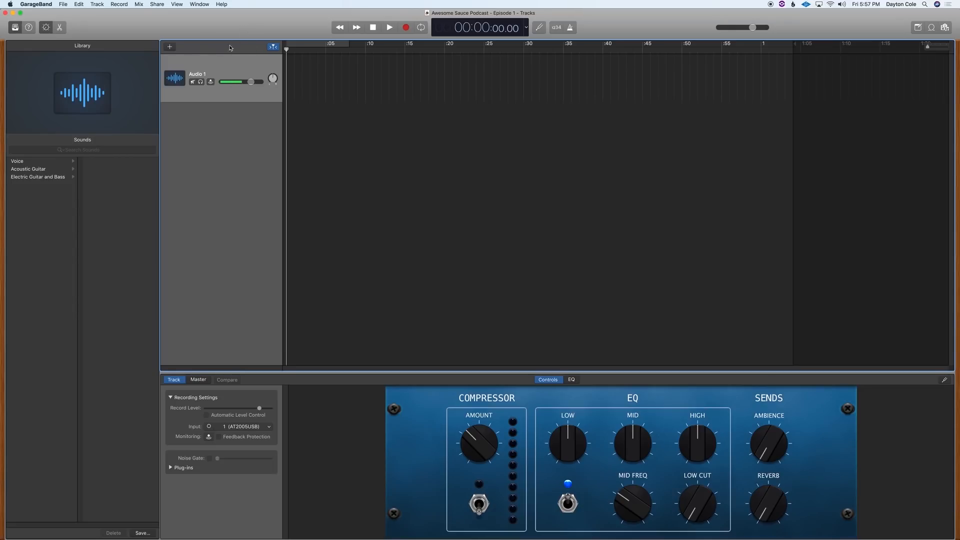
Turn off the Channel EQ plug-in and the Master Echo effect on the master output, and return to the track's controls.
{"action": "left_click", "coordinate": [198, 381]}
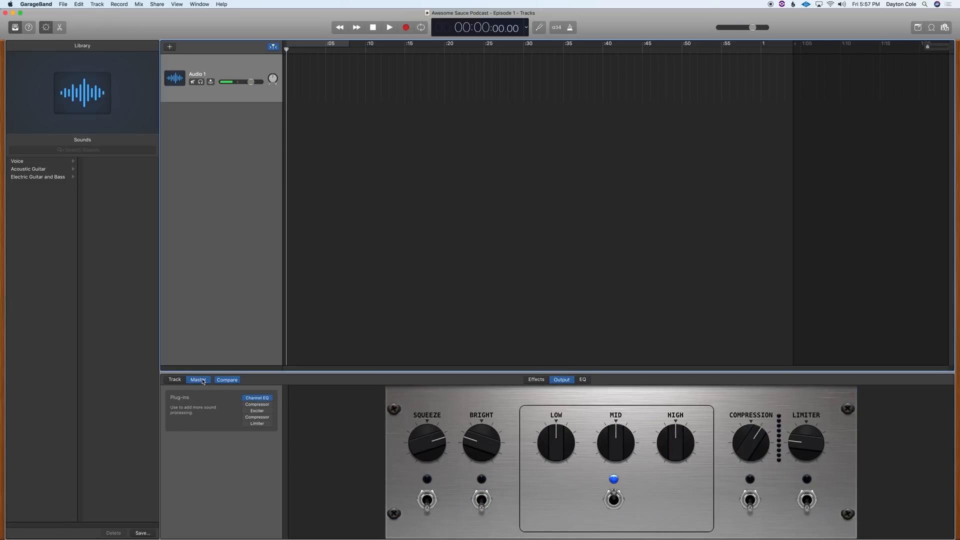
{"action": "left_click", "coordinate": [245, 399]}
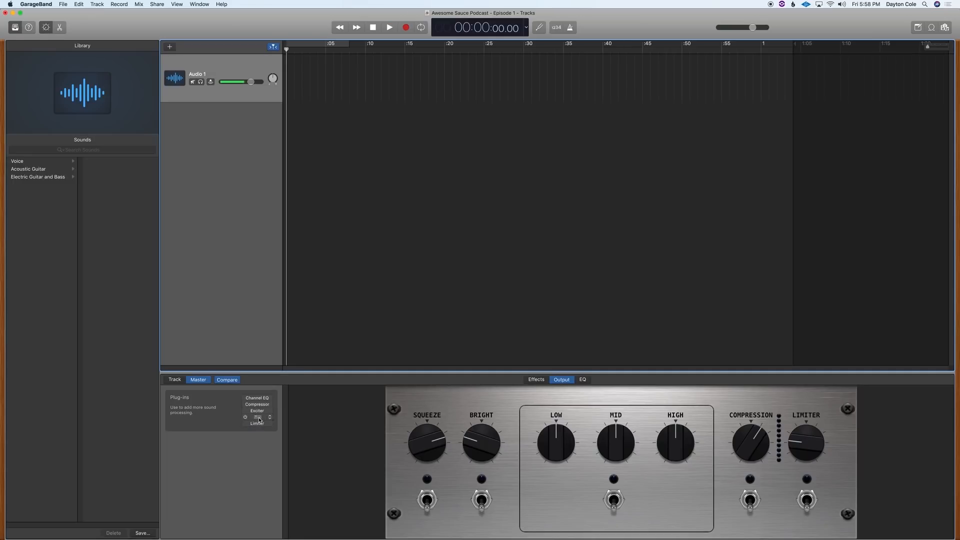
{"action": "left_click", "coordinate": [539, 380]}
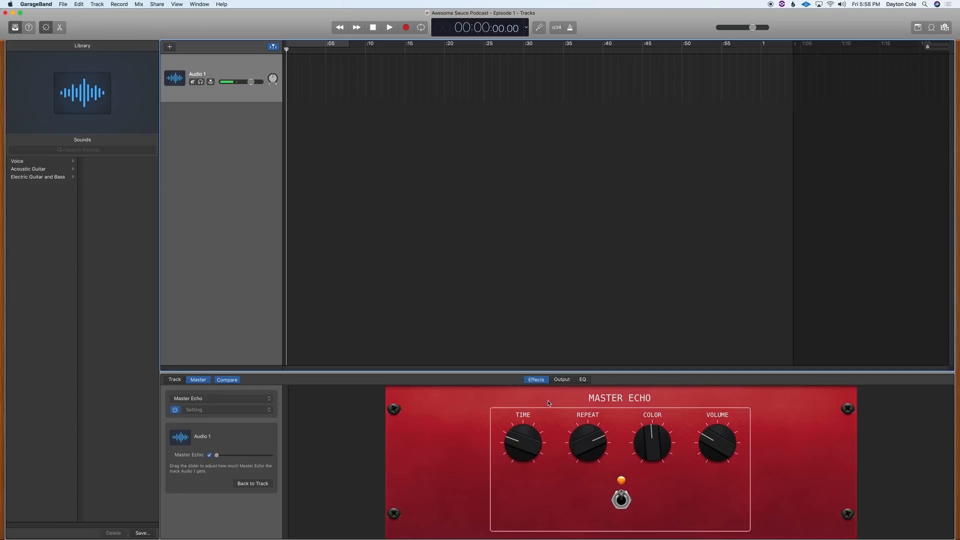
{"action": "left_click", "coordinate": [175, 410]}
{"action": "left_click", "coordinate": [584, 380]}
{"action": "left_click", "coordinate": [562, 380]}
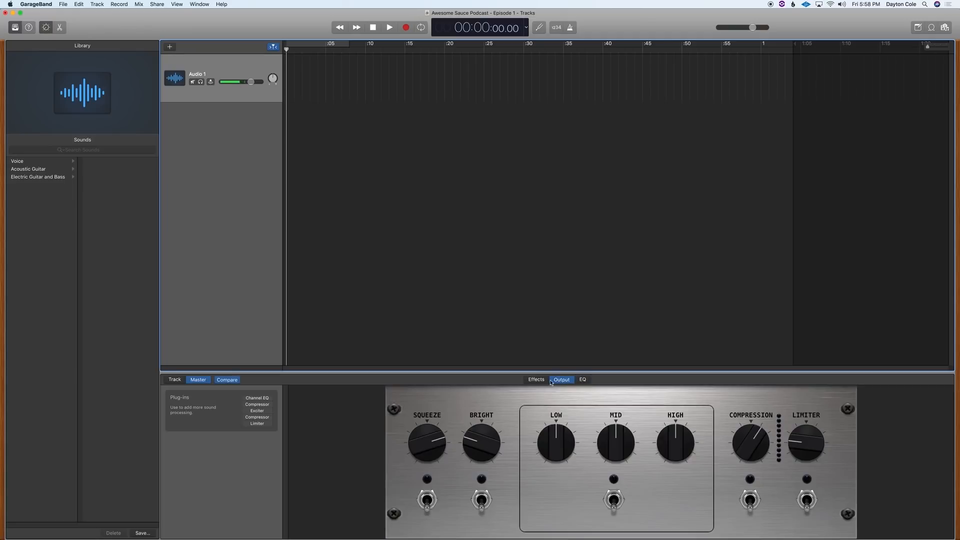
{"action": "left_click", "coordinate": [537, 379]}
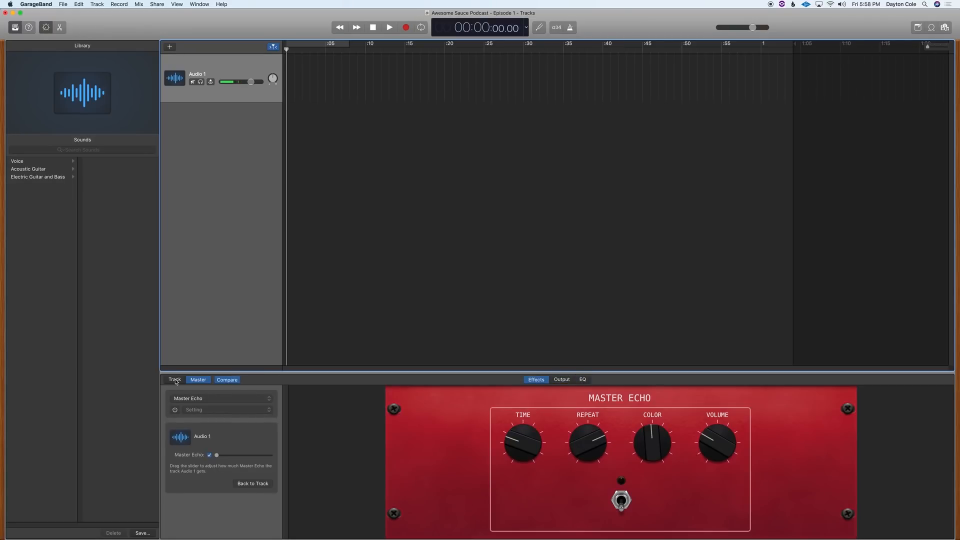
{"action": "left_click", "coordinate": [174, 380]}
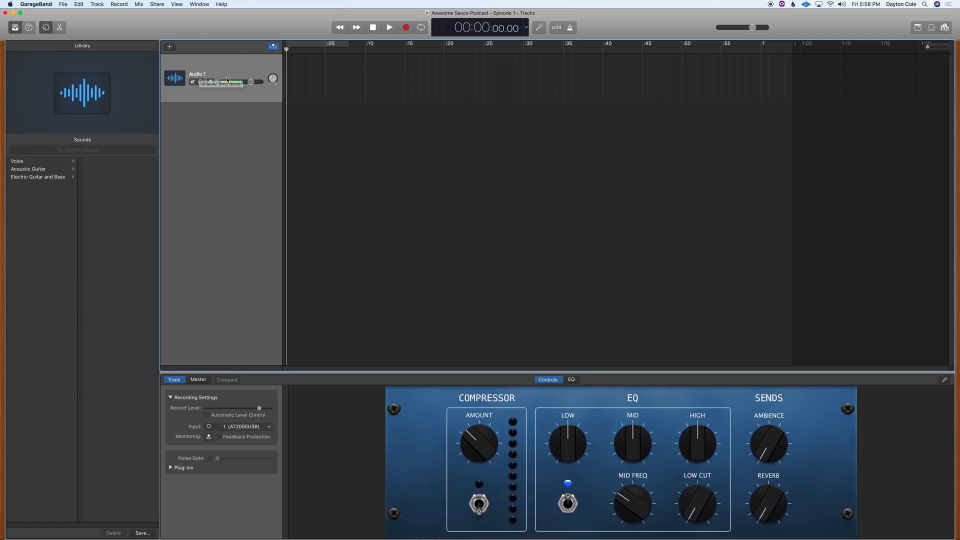
Rename the Audio 1 track as Intro VO.
{"action": "double_click", "coordinate": [203, 74]}
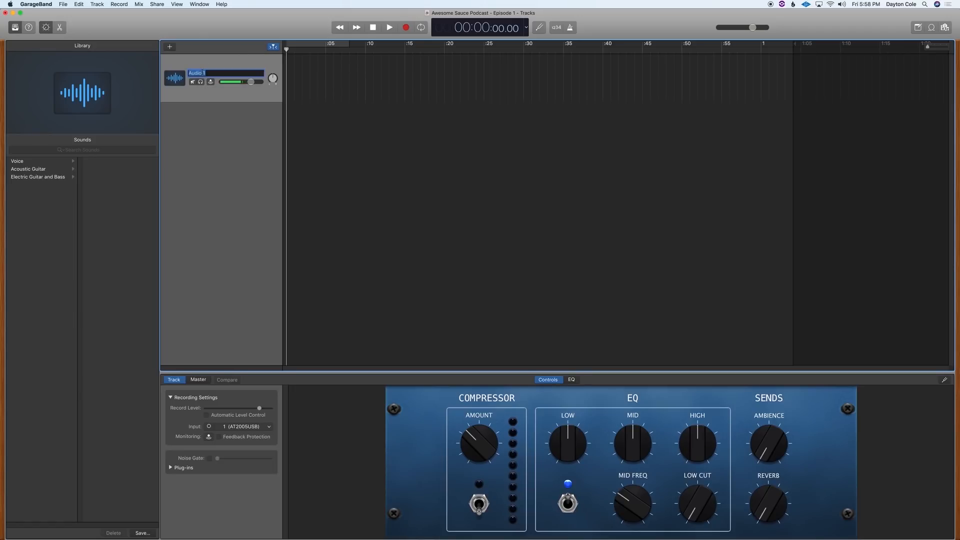
{"action": "type", "text": "Intro VO"}
{"action": "key", "text": "Return"}
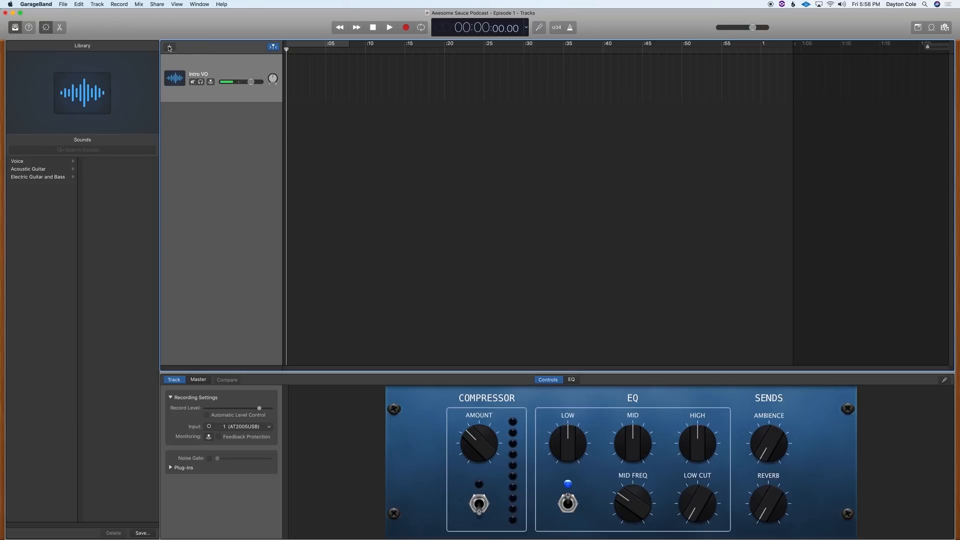
Add a second microphone audio track on Input 1 and name it Outro VO.
{"action": "left_click", "coordinate": [169, 47]}
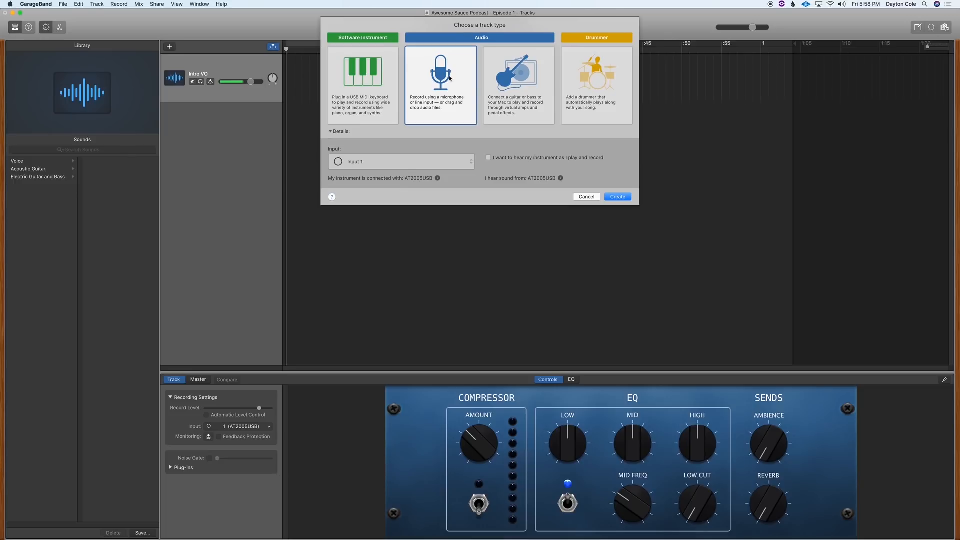
{"action": "left_click", "coordinate": [618, 197]}
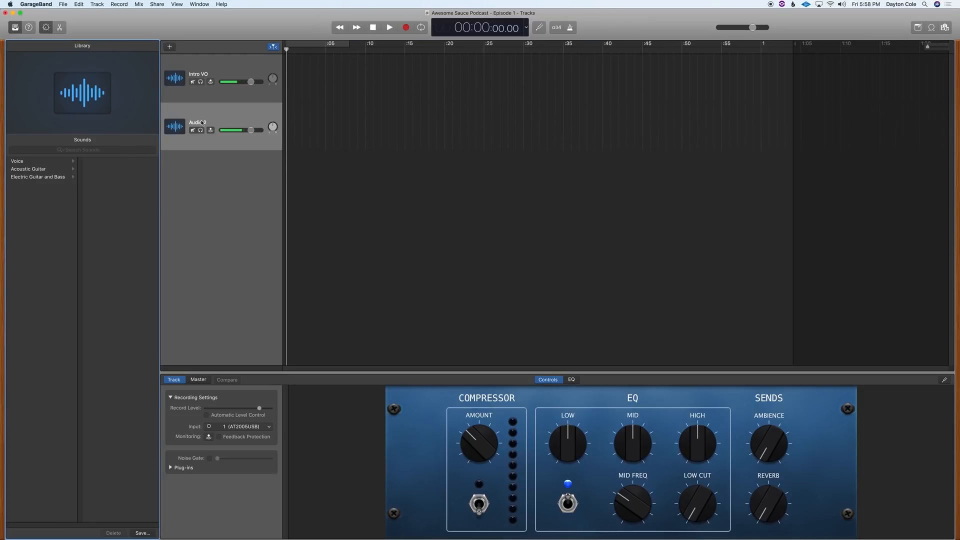
{"action": "double_click", "coordinate": [201, 123]}
{"action": "type", "text": "O"}
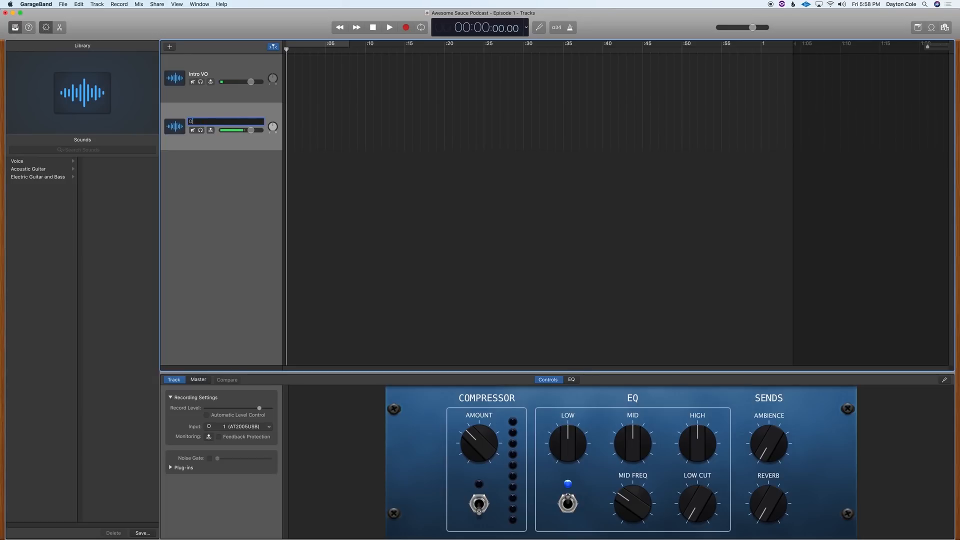
{"action": "type", "text": "utro VO"}
{"action": "key", "text": "Return"}
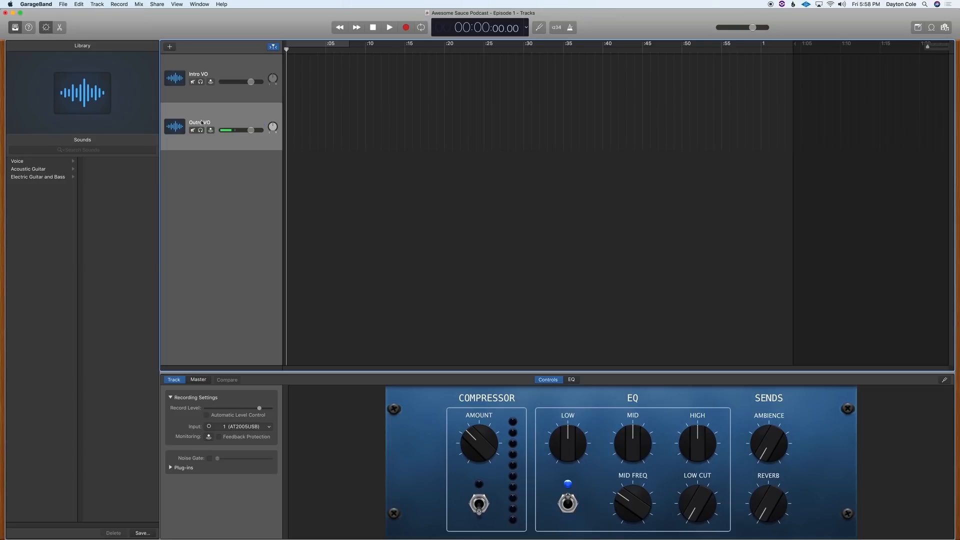
Add a third microphone audio track on Input 1 and name it Episode 1 Content.
{"action": "left_click", "coordinate": [169, 46]}
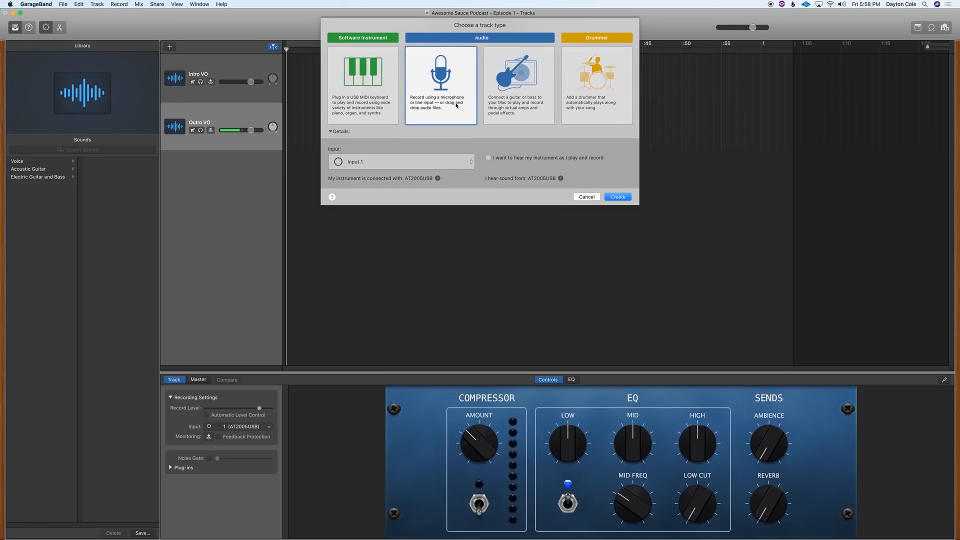
{"action": "left_click", "coordinate": [618, 196]}
{"action": "double_click", "coordinate": [205, 171]}
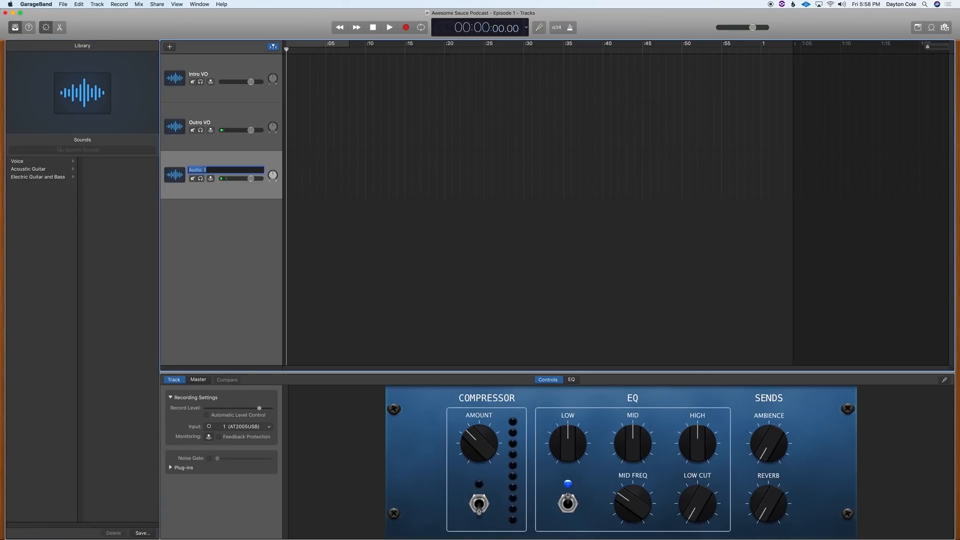
{"action": "type", "text": "Episode 1 Content"}
{"action": "key", "text": "Return"}
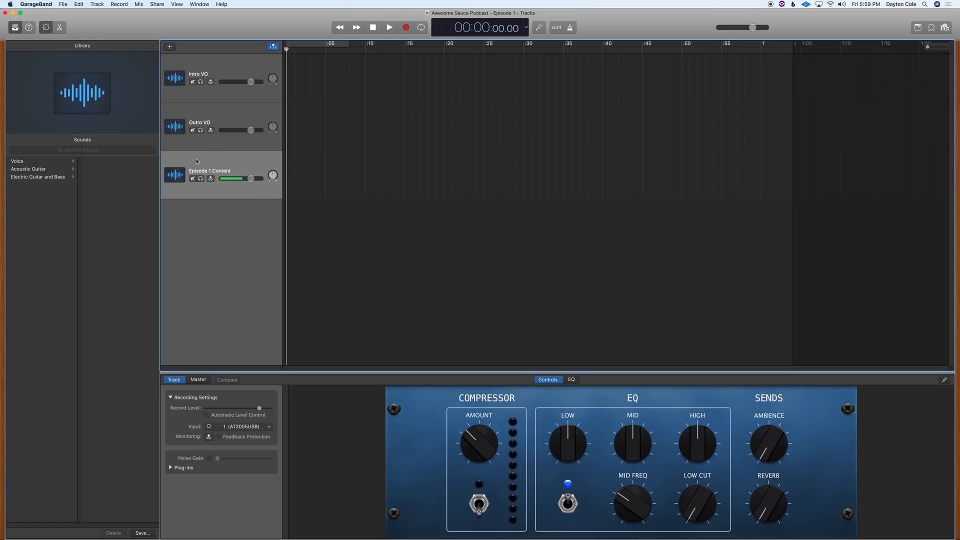
Add a fourth microphone audio track on Input 1 and name it Music.
{"action": "left_click", "coordinate": [170, 47]}
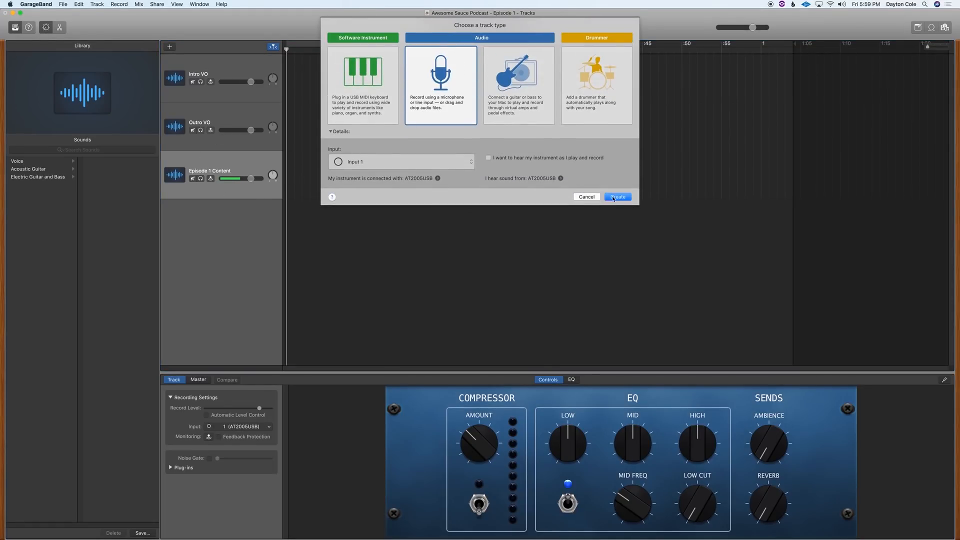
{"action": "left_click", "coordinate": [615, 197]}
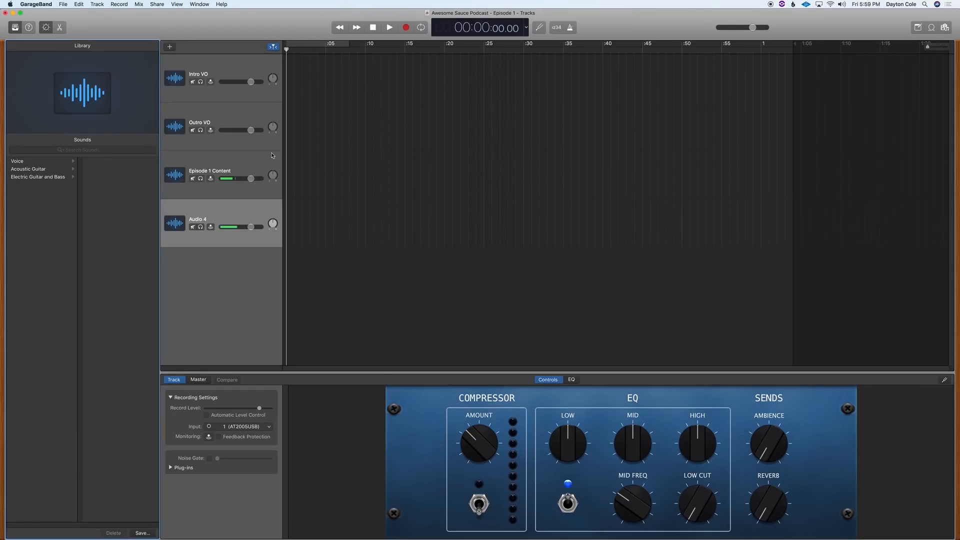
{"action": "double_click", "coordinate": [200, 219]}
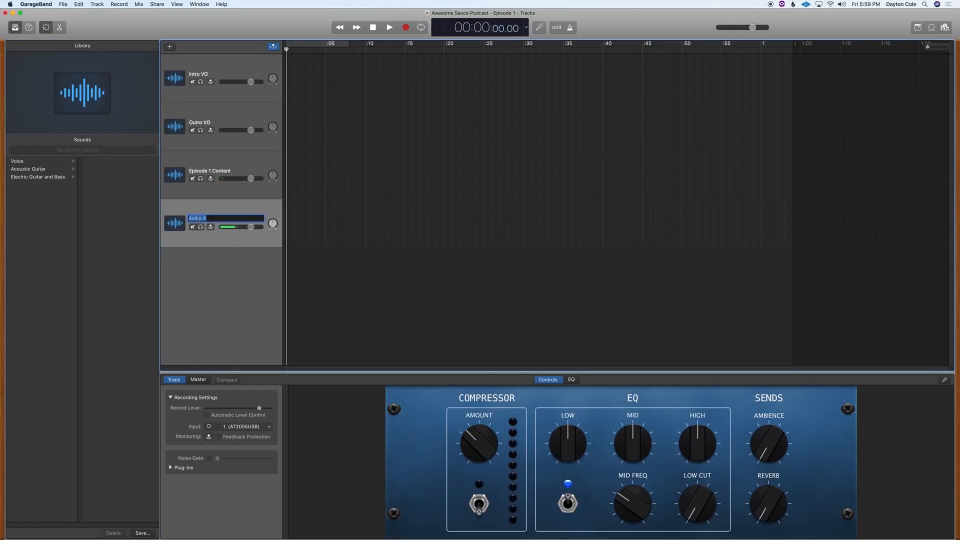
{"action": "type", "text": "Music"}
{"action": "key", "text": "Return"}
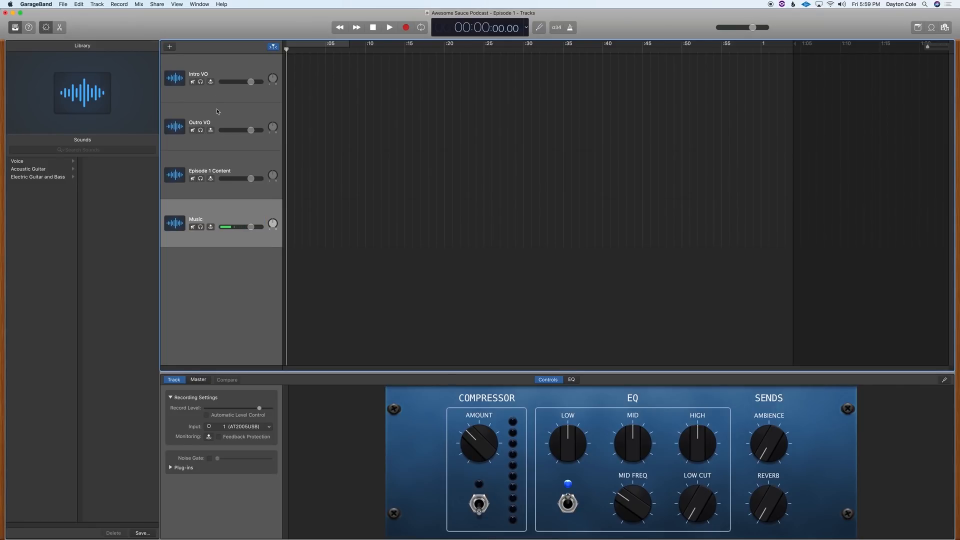
Turn on input monitoring for the Intro VO track, and lower its volume briefly before resetting it to the default.
{"action": "left_click", "coordinate": [223, 76]}
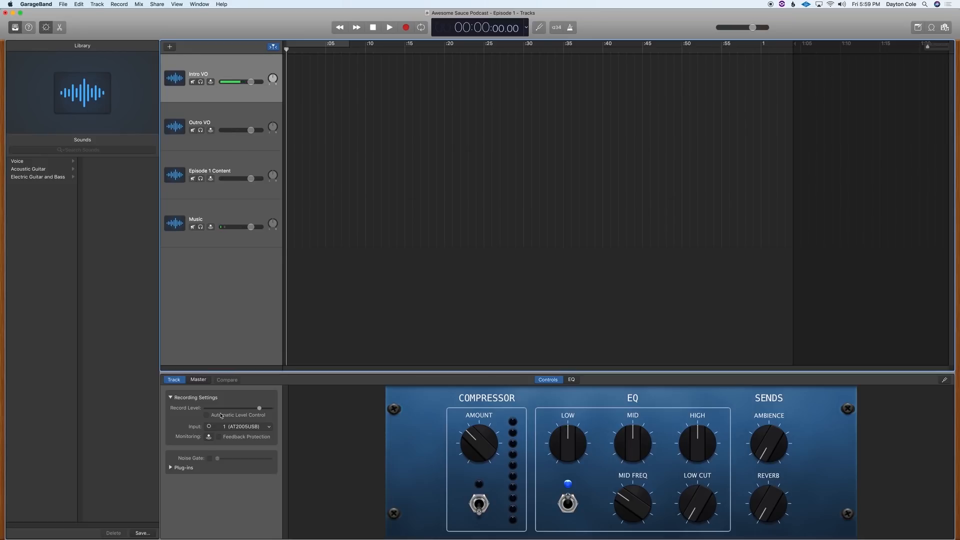
{"action": "left_click", "coordinate": [211, 83]}
{"action": "mouse_move", "coordinate": [250, 81]}
{"action": "left_mouse_down"}
{"action": "mouse_move", "coordinate": [181, 84]}
{"action": "mouse_move", "coordinate": [240, 86]}
{"action": "left_mouse_up"}
{"action": "left_click", "coordinate": [239, 84], "text": "alt"}
Try the maximum record level on the Intro VO track and settle on a level slightly below the original setting.
{"action": "mouse_move", "coordinate": [260, 411]}
{"action": "left_mouse_down"}
{"action": "mouse_move", "coordinate": [208, 410]}
{"action": "mouse_move", "coordinate": [274, 413]}
{"action": "left_mouse_up"}
{"action": "left_click_drag", "start_coordinate": [275, 413], "coordinate": [261, 409]}
{"action": "left_click", "coordinate": [260, 409]}
{"action": "left_click_drag", "start_coordinate": [261, 410], "coordinate": [258, 411]}
{"action": "mouse_move", "coordinate": [258, 411]}
{"action": "left_mouse_down"}
{"action": "mouse_move", "coordinate": [295, 410]}
{"action": "mouse_move", "coordinate": [255, 410]}
{"action": "left_mouse_up"}
Record a voice take of about 57 seconds on the Intro VO track.
{"action": "left_click", "coordinate": [406, 29]}
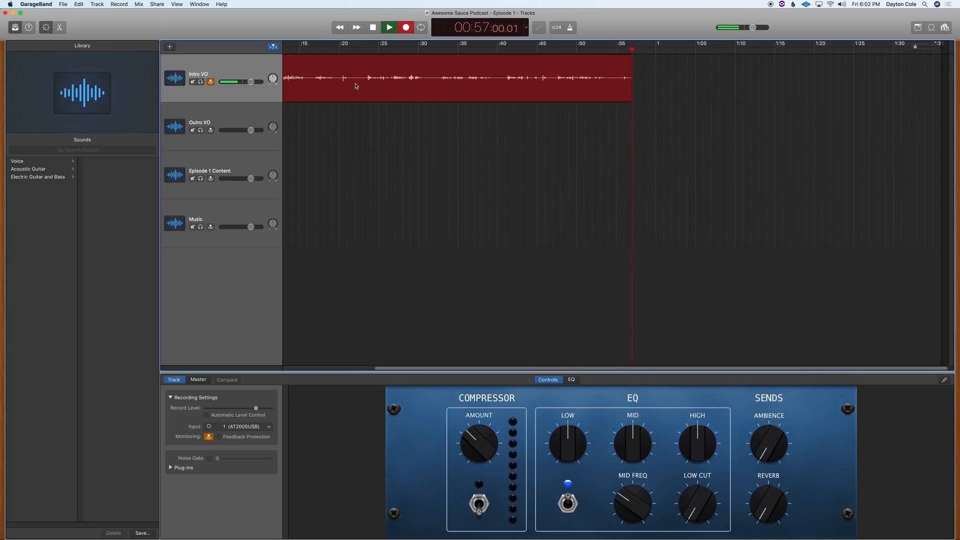
{"action": "key", "text": "space"}
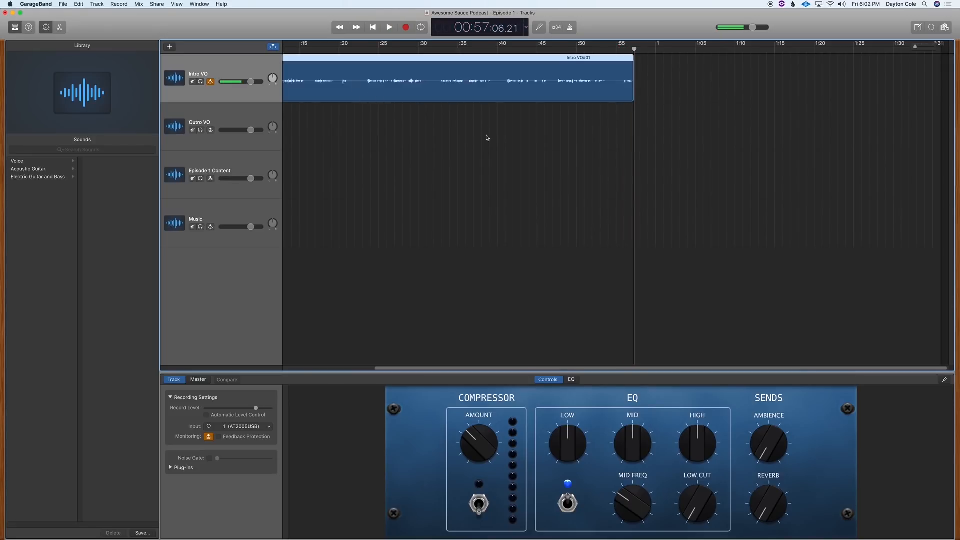
Turn off input monitoring on the Intro VO track and play the recording back from the beginning of the project.
{"action": "key", "text": "Return"}
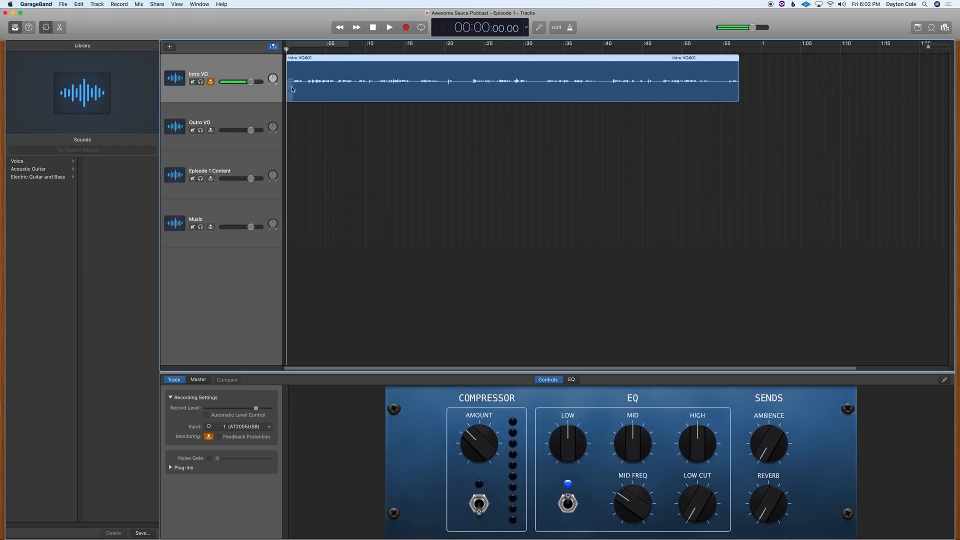
{"action": "left_click", "coordinate": [210, 82]}
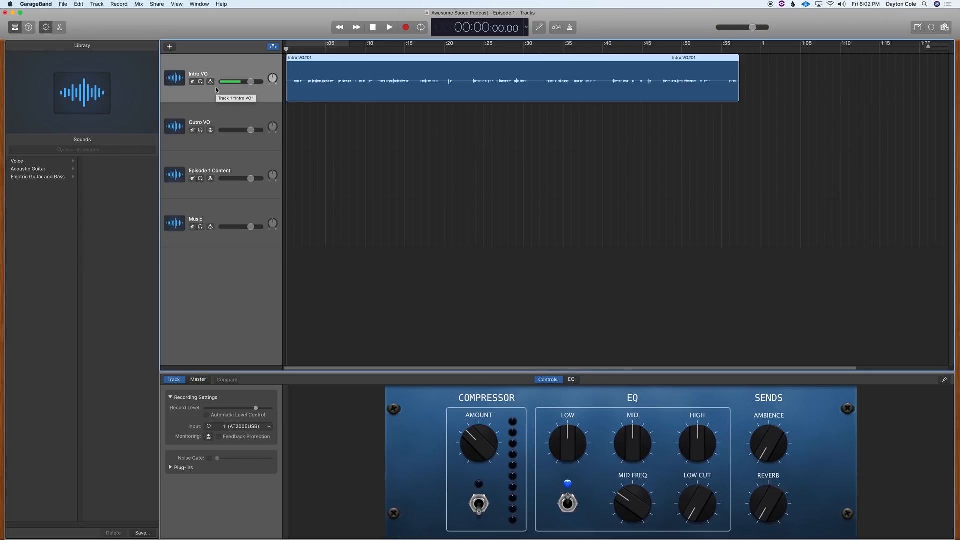
{"action": "key", "text": "space"}
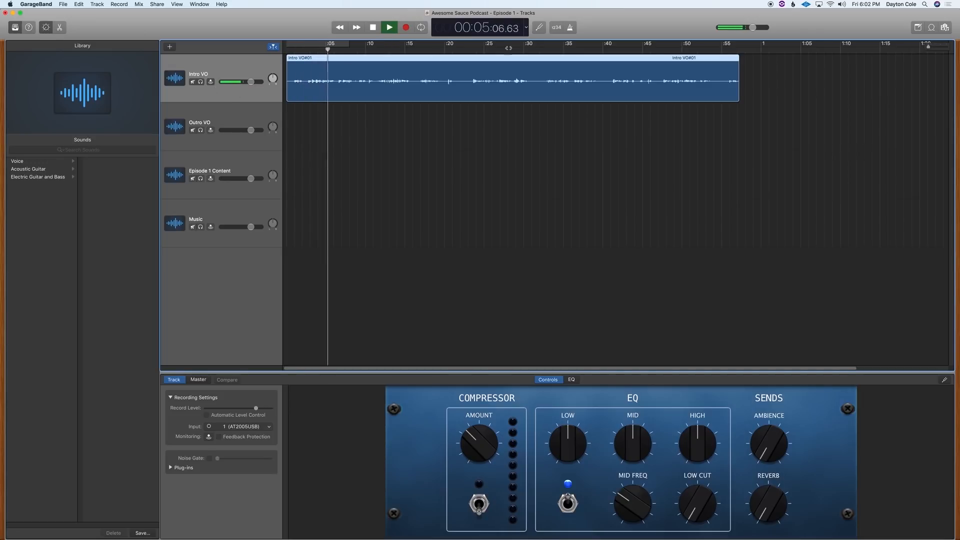
Stop playback, zoom the timeline out and place the playhead at about 1:03, past the end of the Intro VO recording.
{"action": "key", "text": "space"}
{"action": "left_click", "coordinate": [474, 49]}
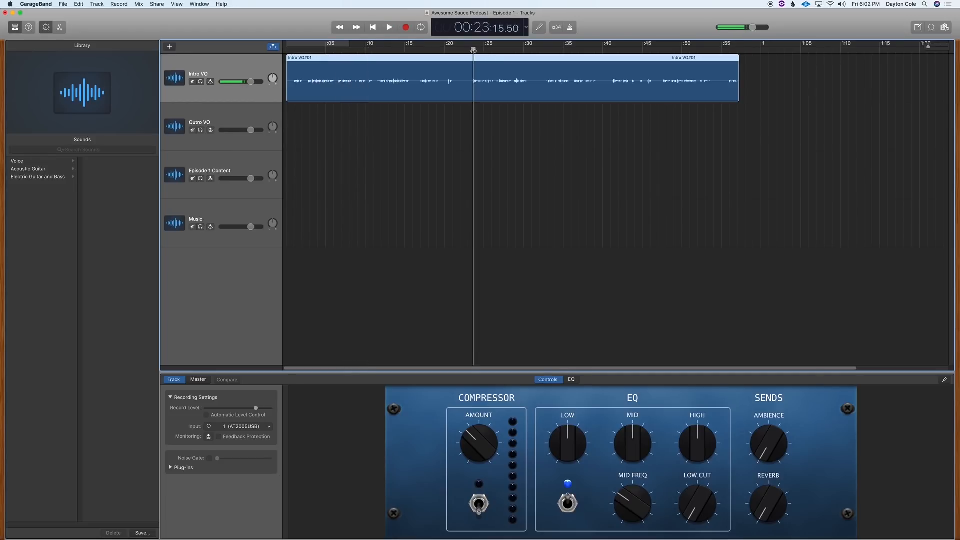
{"action": "left_click", "coordinate": [544, 50]}
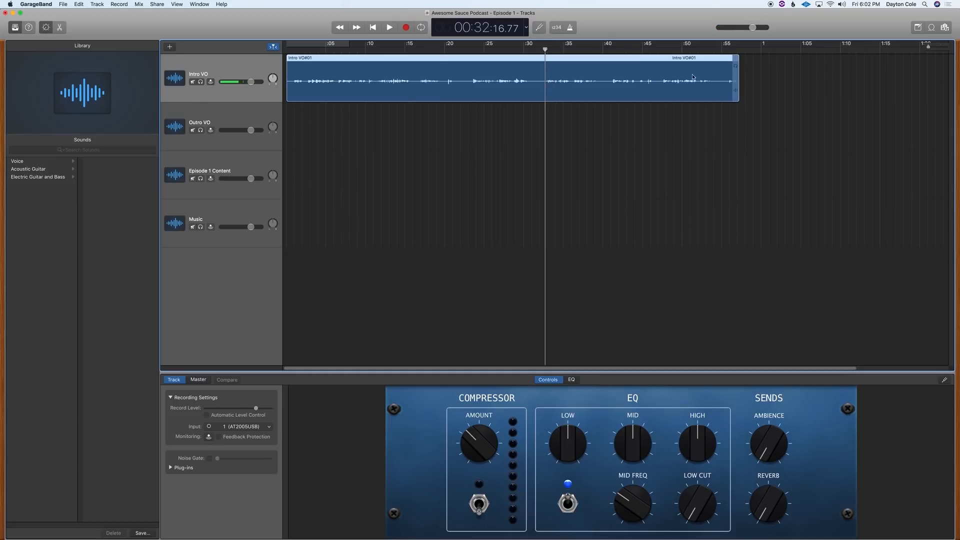
{"action": "left_click", "coordinate": [770, 49]}
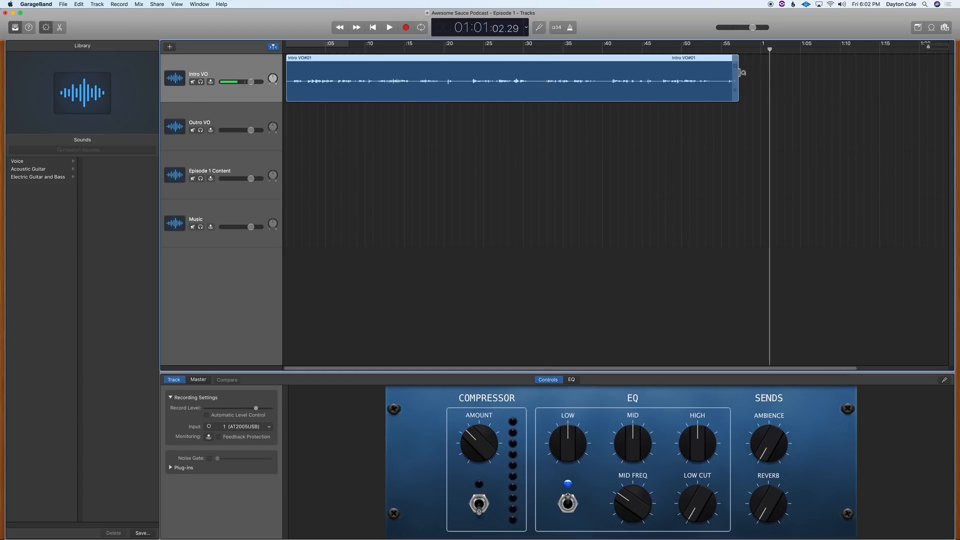
{"action": "left_click_drag", "start_coordinate": [929, 47], "coordinate": [916, 46]}
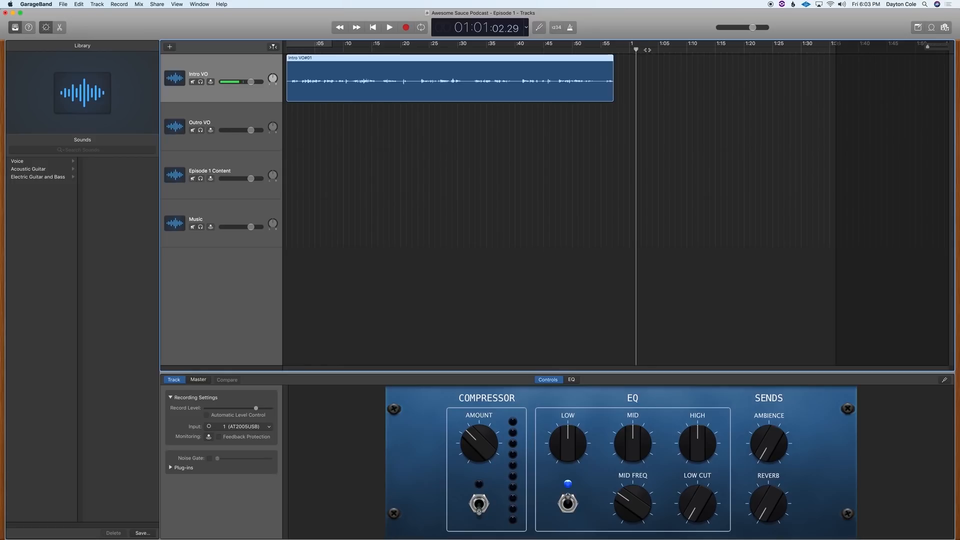
{"action": "left_click", "coordinate": [648, 49]}
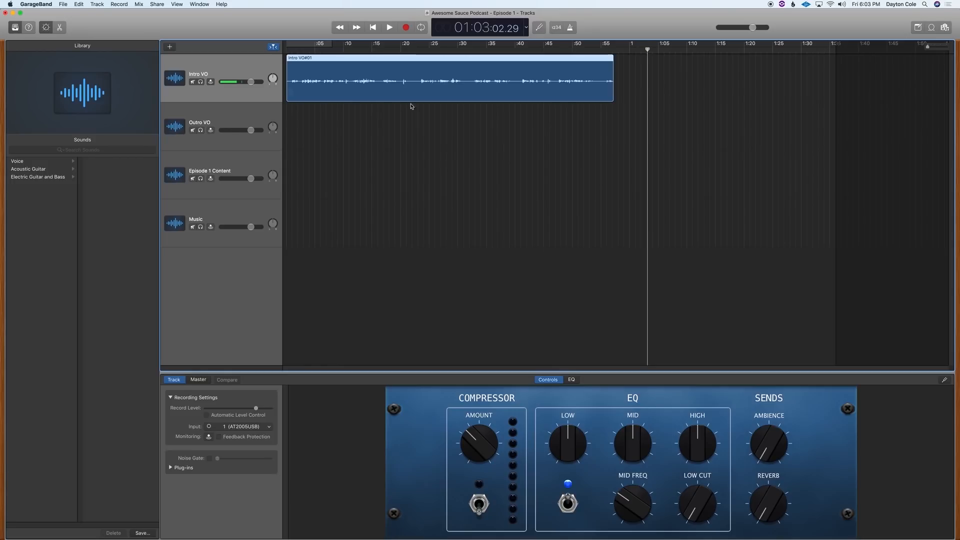
Turn on input monitoring for the Outro VO track and record a voice take of about 21 seconds on it.
{"action": "left_click", "coordinate": [234, 125]}
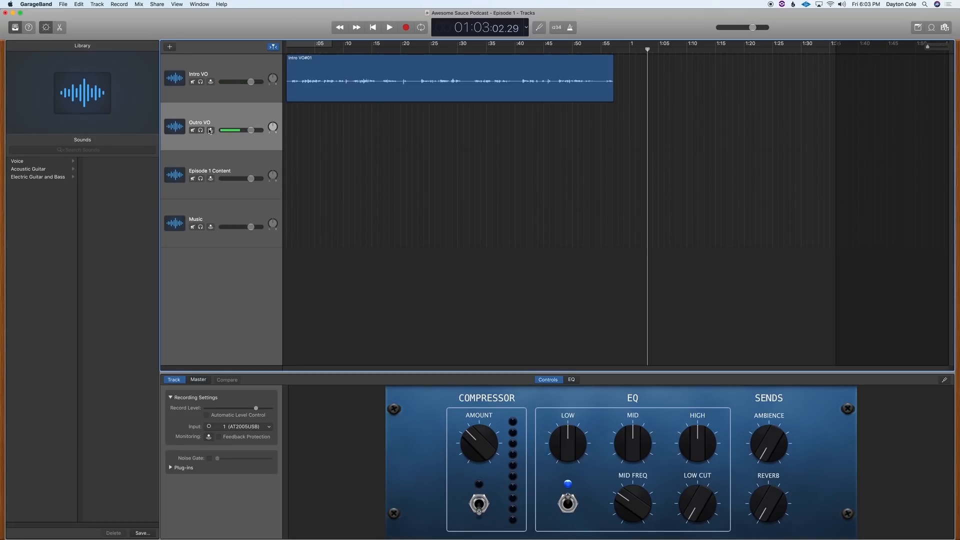
{"action": "left_click", "coordinate": [211, 130]}
{"action": "left_click", "coordinate": [406, 28]}
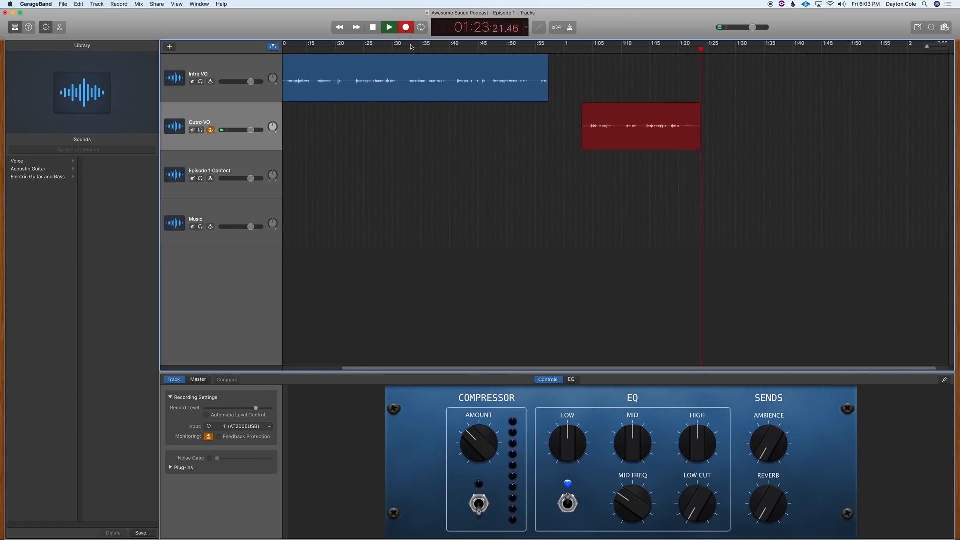
{"action": "key", "text": "space"}
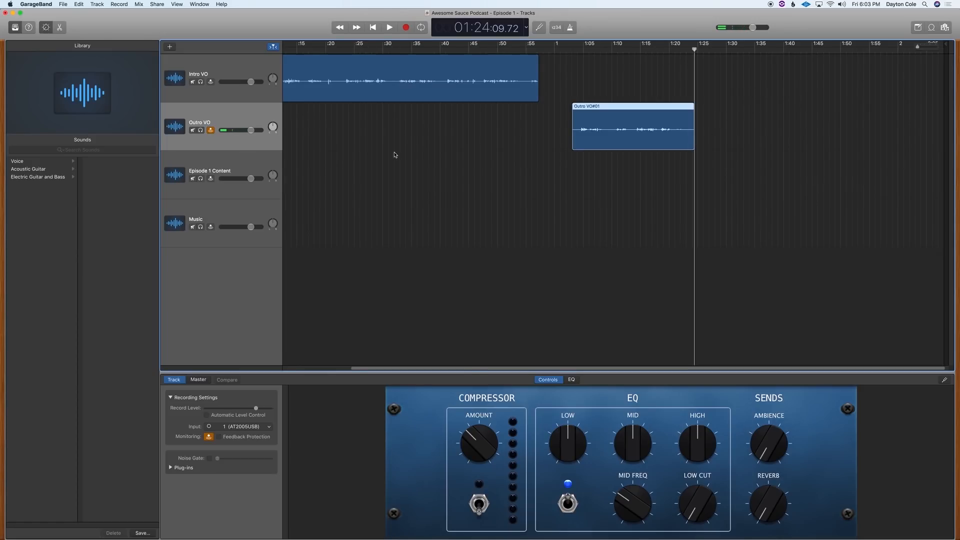
Try the Outro VO recording at different positions along its track and settle it at the beginning of the project.
{"action": "left_click", "coordinate": [631, 145]}
{"action": "left_click_drag", "start_coordinate": [631, 145], "coordinate": [642, 145]}
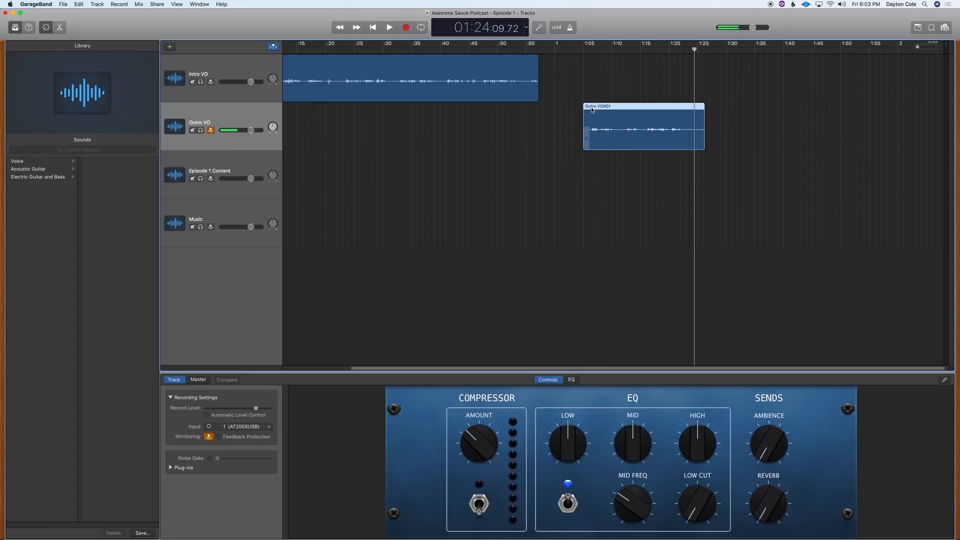
{"action": "key", "text": "Return"}
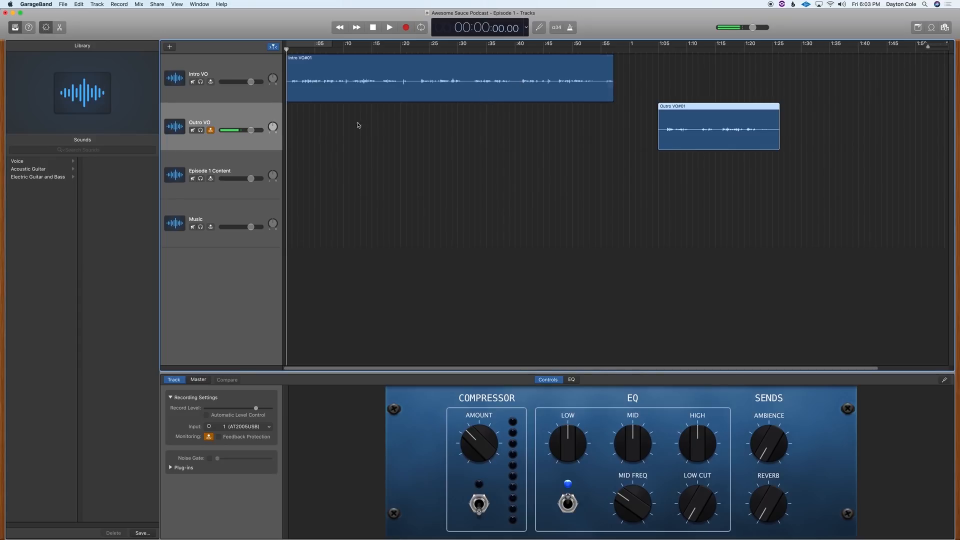
{"action": "left_click_drag", "start_coordinate": [778, 137], "coordinate": [930, 137]}
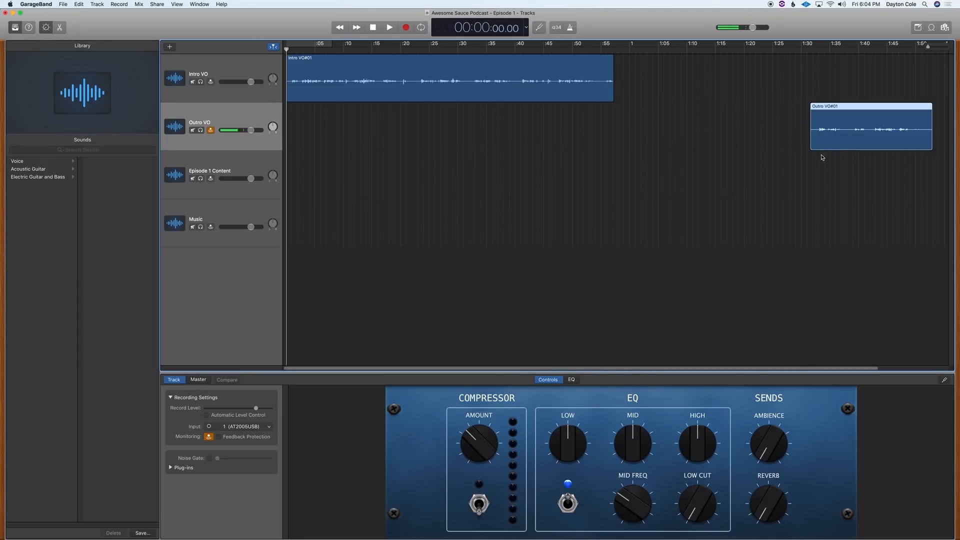
{"action": "left_click", "coordinate": [828, 137]}
{"action": "left_click_drag", "start_coordinate": [828, 137], "coordinate": [314, 117]}
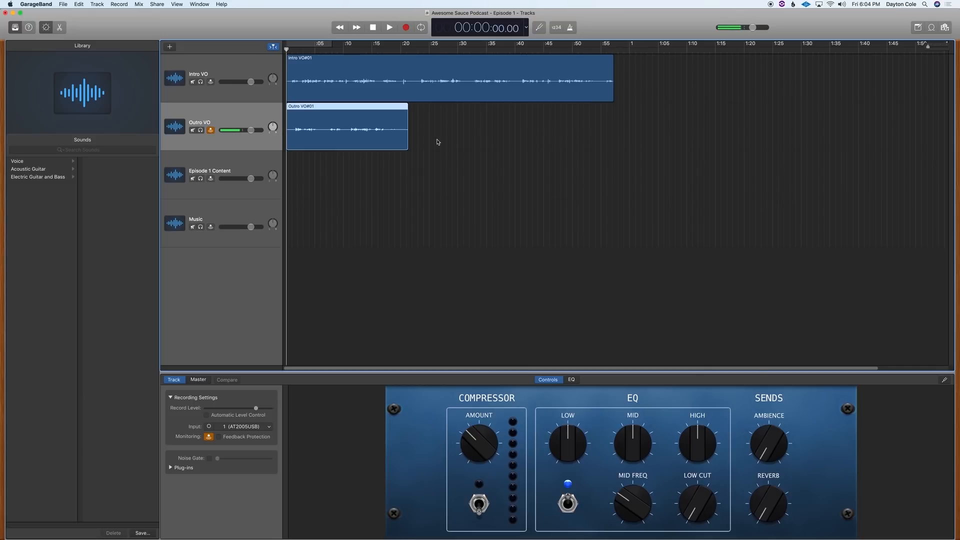
{"action": "left_click", "coordinate": [451, 117]}
{"action": "left_click", "coordinate": [388, 123]}
Mute the Outro VO and Intro VO tracks, test playback briefly from about 0:16 and return the playhead to the beginning.
{"action": "left_click", "coordinate": [193, 131]}
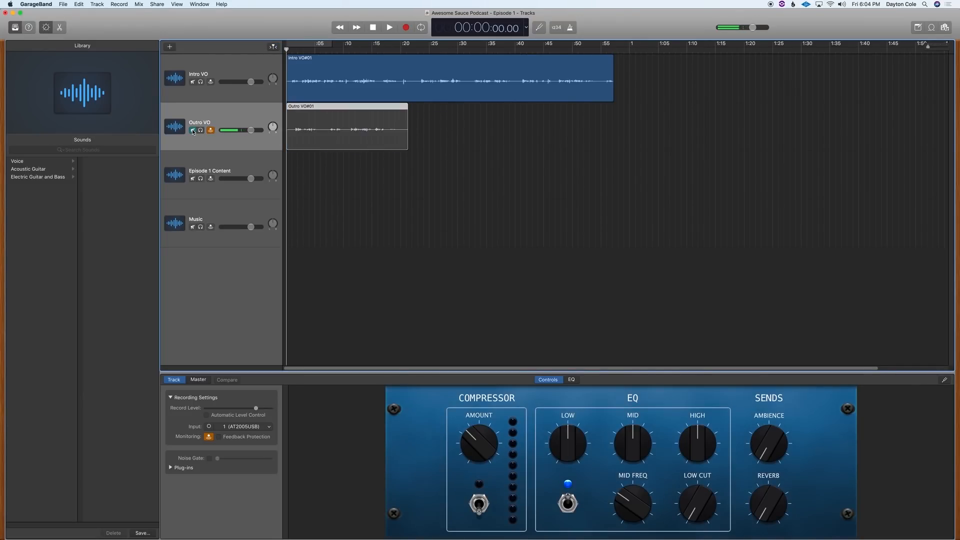
{"action": "left_click", "coordinate": [193, 83]}
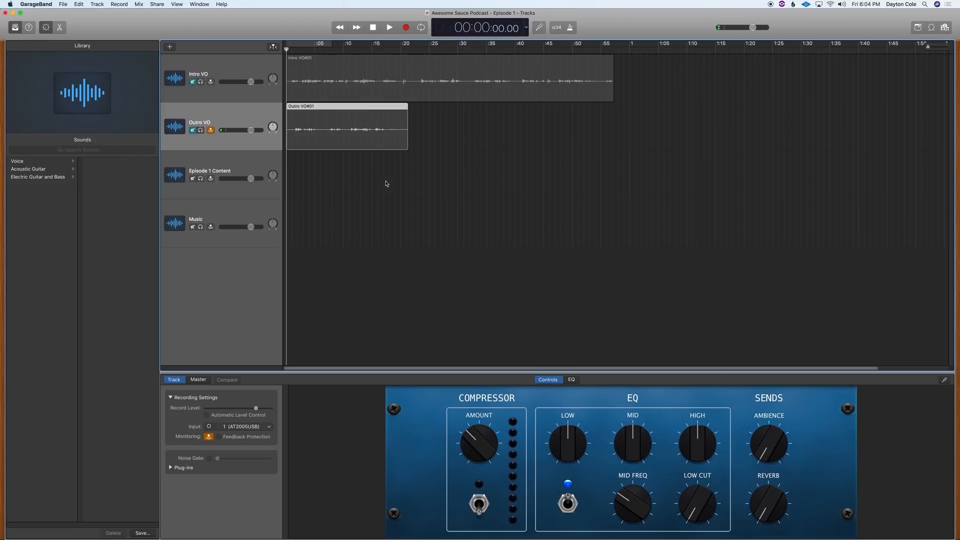
{"action": "left_click", "coordinate": [395, 51]}
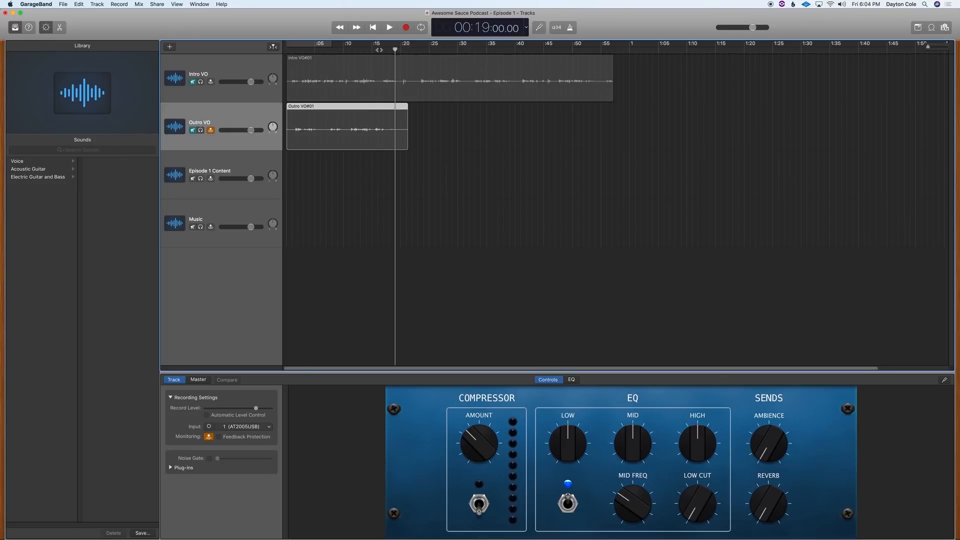
{"action": "left_click", "coordinate": [378, 50]}
{"action": "key", "text": "space"}
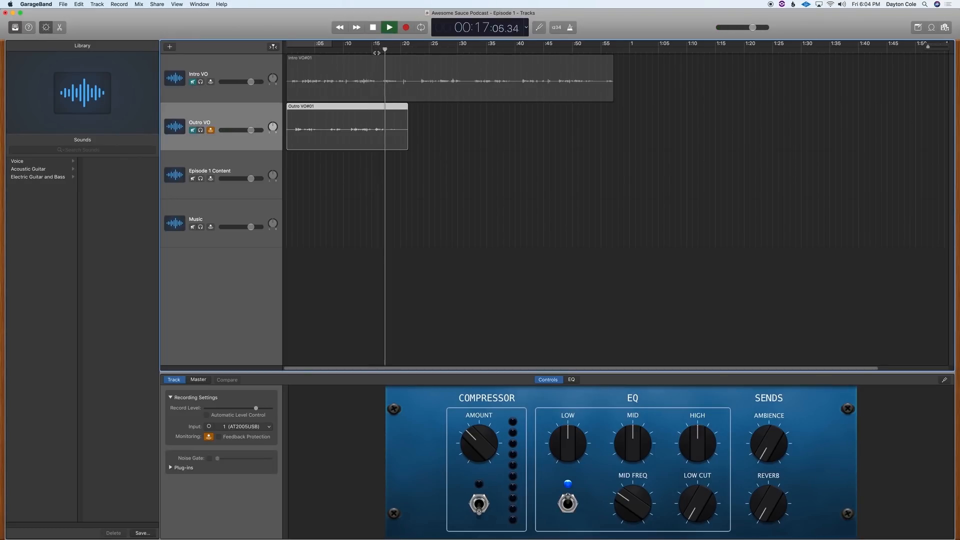
{"action": "key", "text": "space"}
{"action": "key", "text": "Return"}
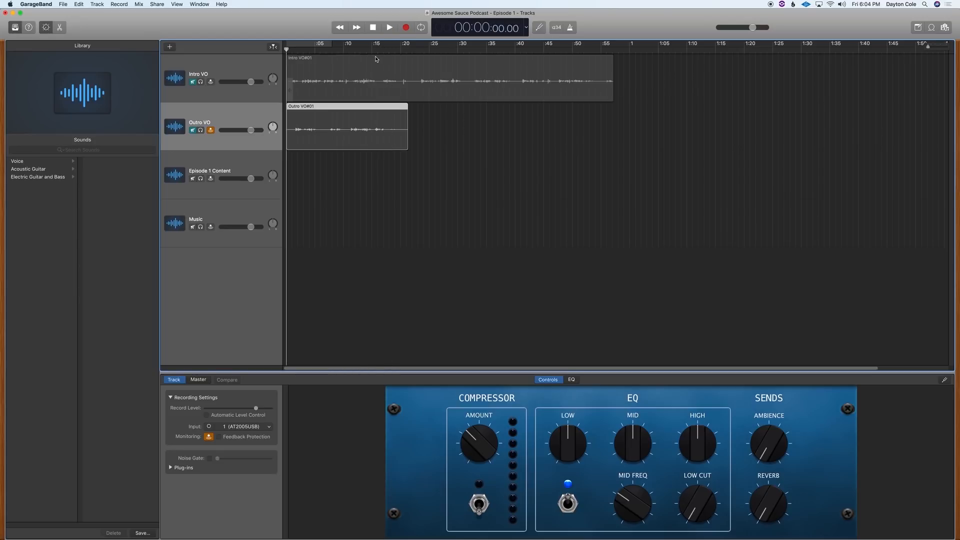
Turn on input monitoring for the Episode 1 Content track and adjust its record level slightly below the original setting.
{"action": "left_click", "coordinate": [211, 180]}
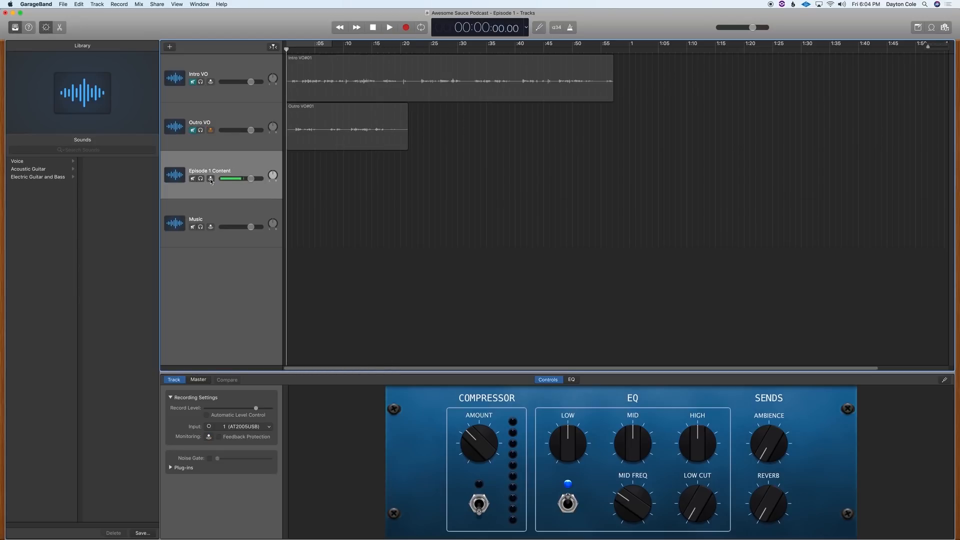
{"action": "left_click", "coordinate": [211, 179]}
{"action": "left_click", "coordinate": [255, 409]}
{"action": "left_click_drag", "start_coordinate": [254, 409], "coordinate": [256, 408]}
{"action": "left_click_drag", "start_coordinate": [256, 409], "coordinate": [254, 411]}
{"action": "left_click_drag", "start_coordinate": [253, 408], "coordinate": [255, 408]}
Record a voice take of about 21 seconds on the Episode 1 Content track from the beginning of the project.
{"action": "left_click", "coordinate": [630, 50]}
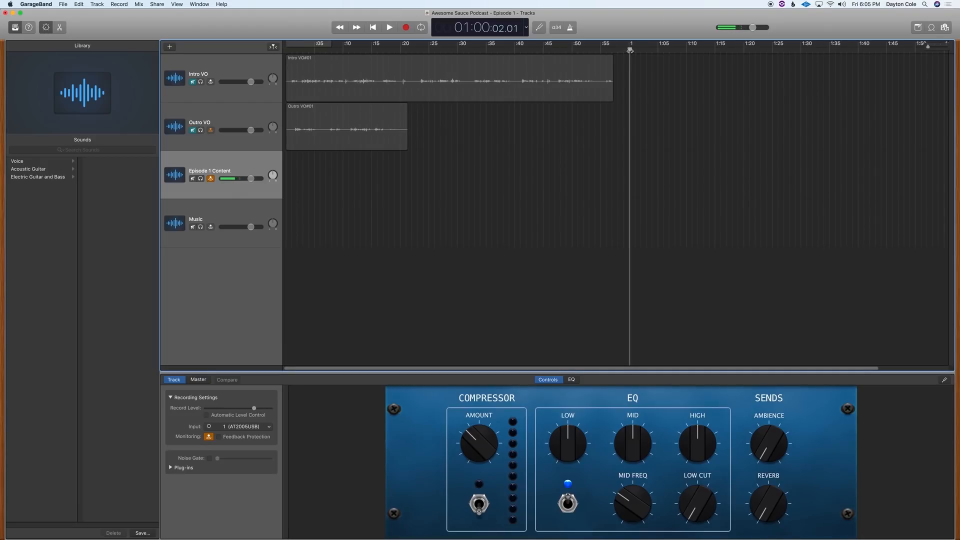
{"action": "key", "text": "Return"}
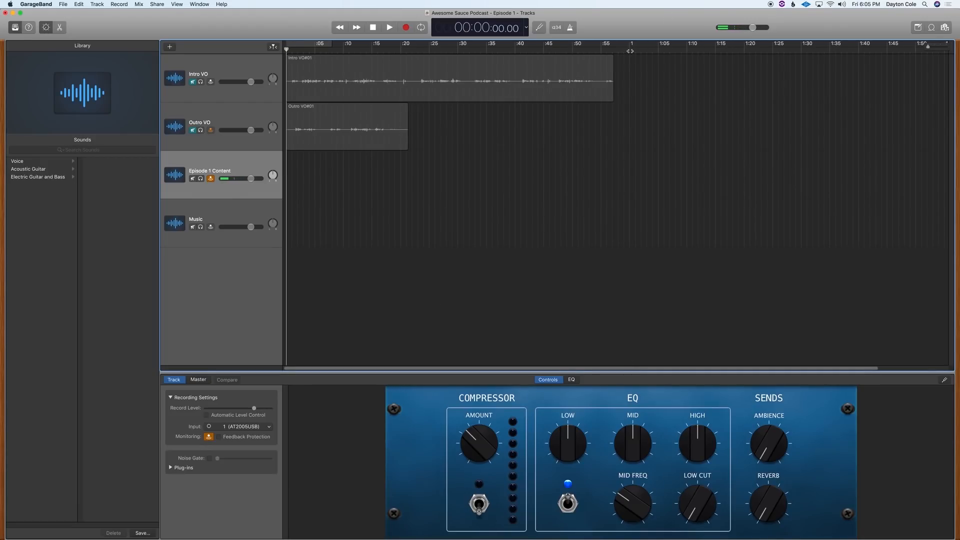
{"action": "left_click", "coordinate": [407, 29]}
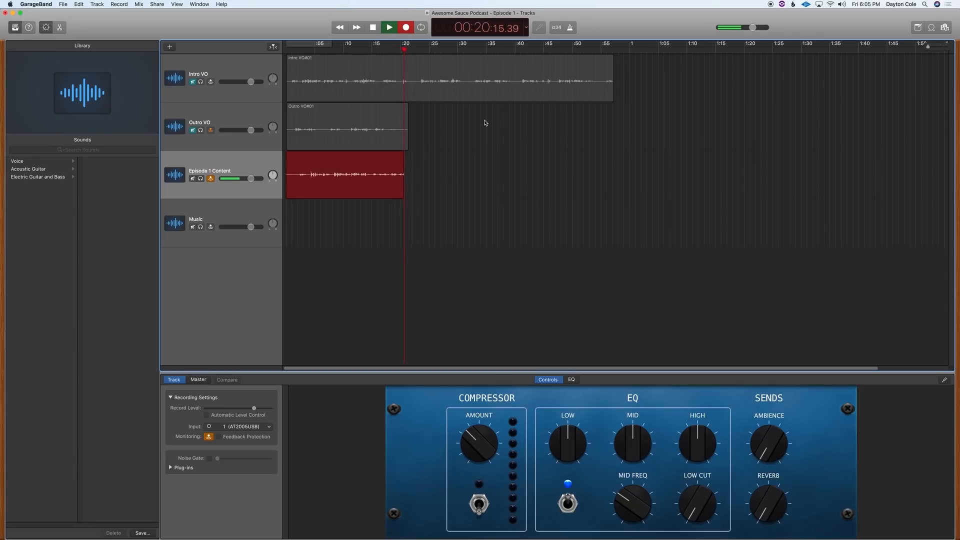
{"action": "key", "text": "space"}
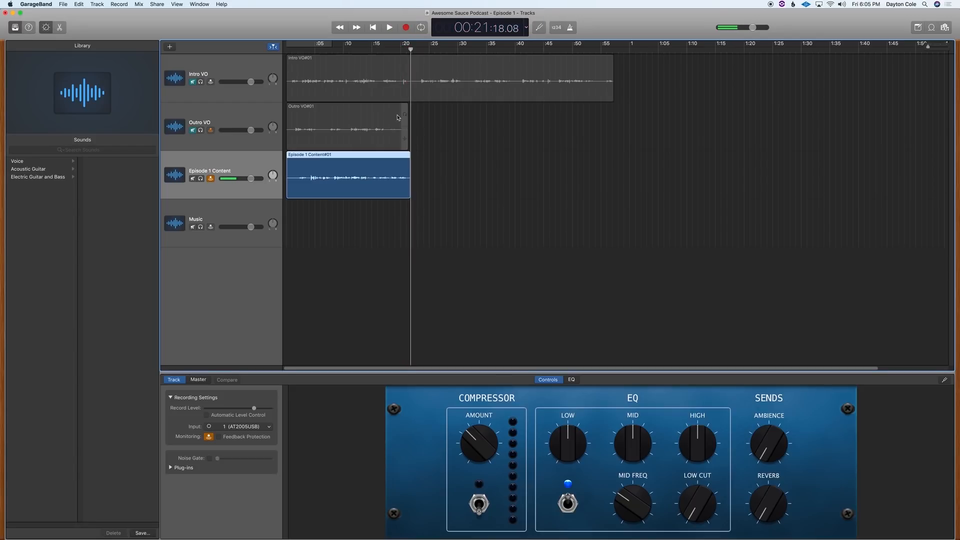
{"action": "key", "text": "Return"}
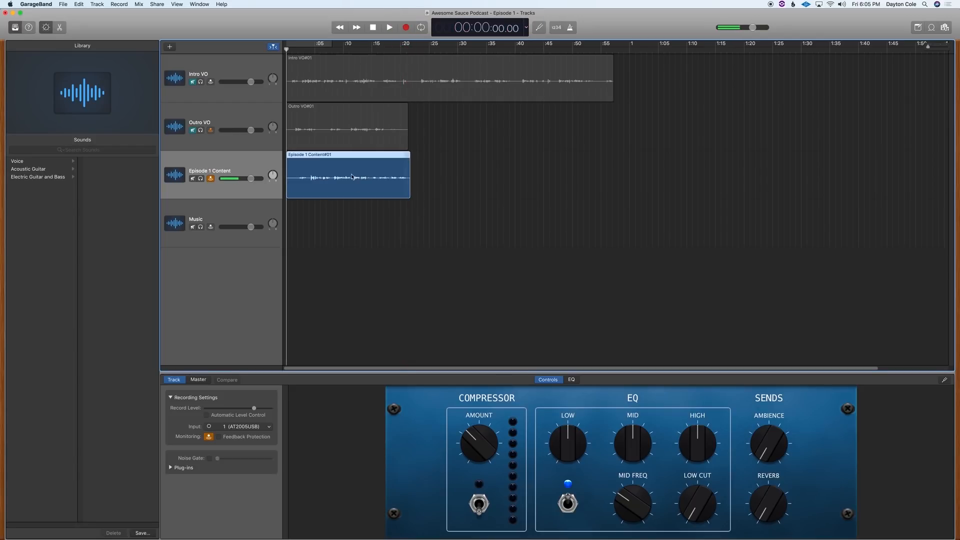
Arrange the recordings in sequence, with the Outro VO region starting at about 1:15 and the Episode 1 Content region at about 0:53.
{"action": "left_click", "coordinate": [434, 174]}
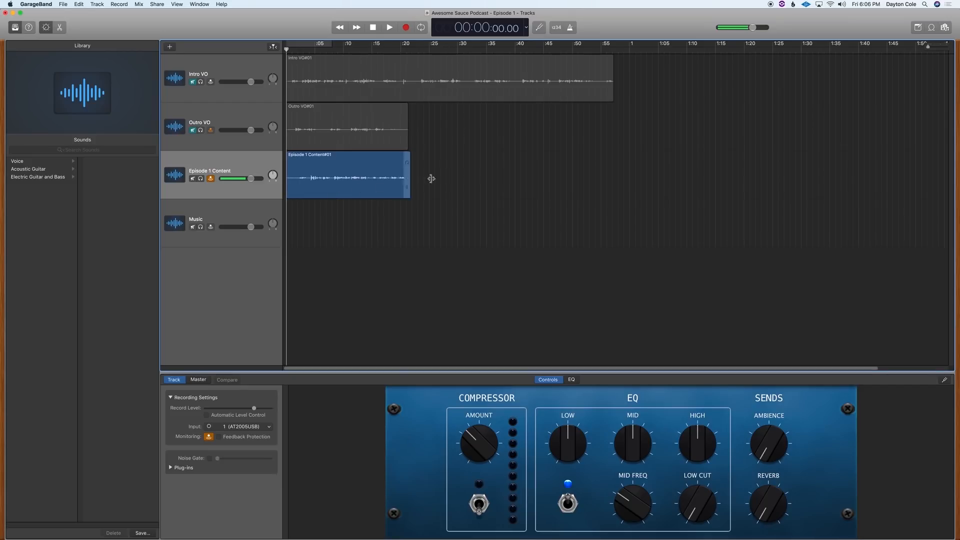
{"action": "left_click_drag", "start_coordinate": [345, 185], "coordinate": [486, 176]}
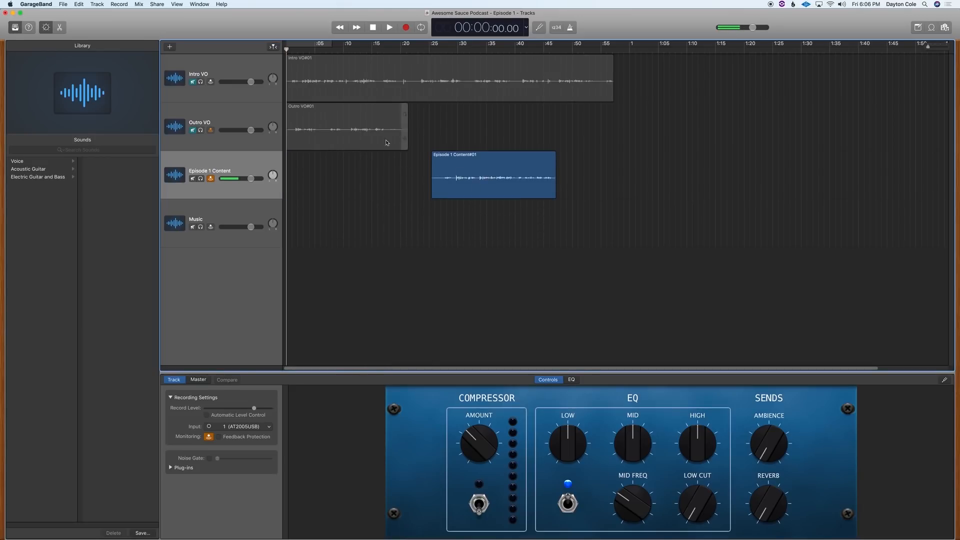
{"action": "left_click", "coordinate": [410, 145]}
{"action": "left_click_drag", "start_coordinate": [411, 146], "coordinate": [755, 138]}
{"action": "left_click", "coordinate": [411, 100]}
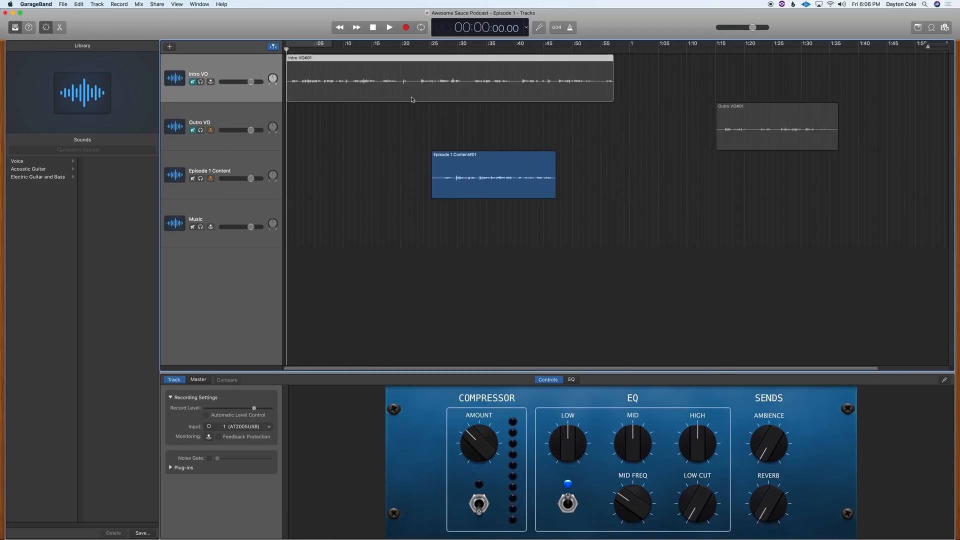
{"action": "left_click_drag", "start_coordinate": [486, 190], "coordinate": [645, 183]}
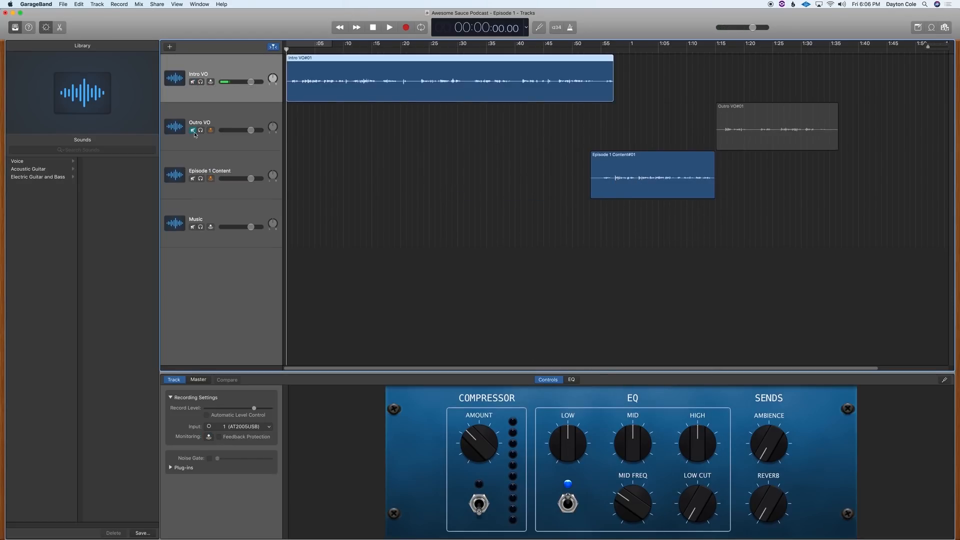
Unmute the voice-over tracks and turn off input monitoring on the Outro VO and Episode 1 Content tracks.
{"action": "left_click", "coordinate": [192, 131]}
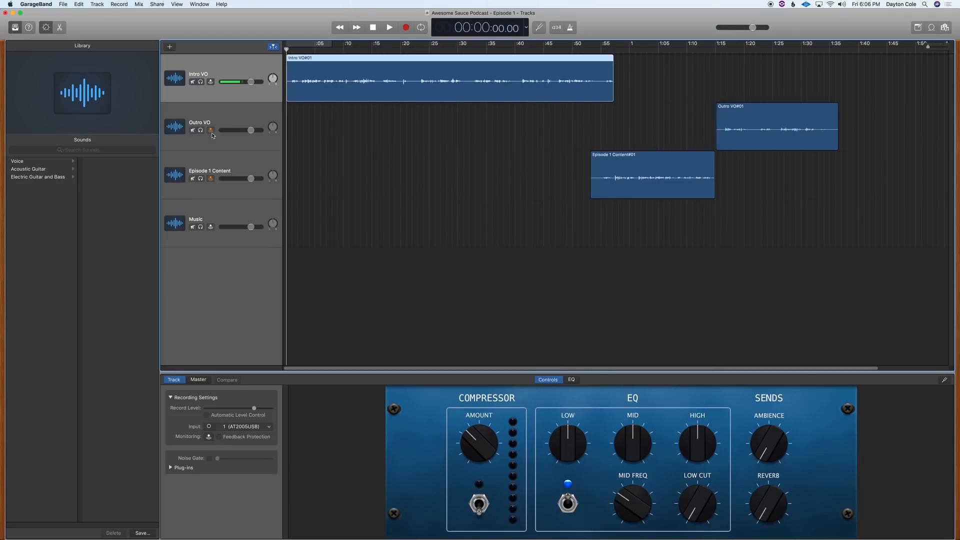
{"action": "left_click", "coordinate": [211, 130]}
Play back the transition from the Intro VO to the Episode 1 Content recording, and set the playhead at about 0:47.
{"action": "left_click", "coordinate": [350, 50]}
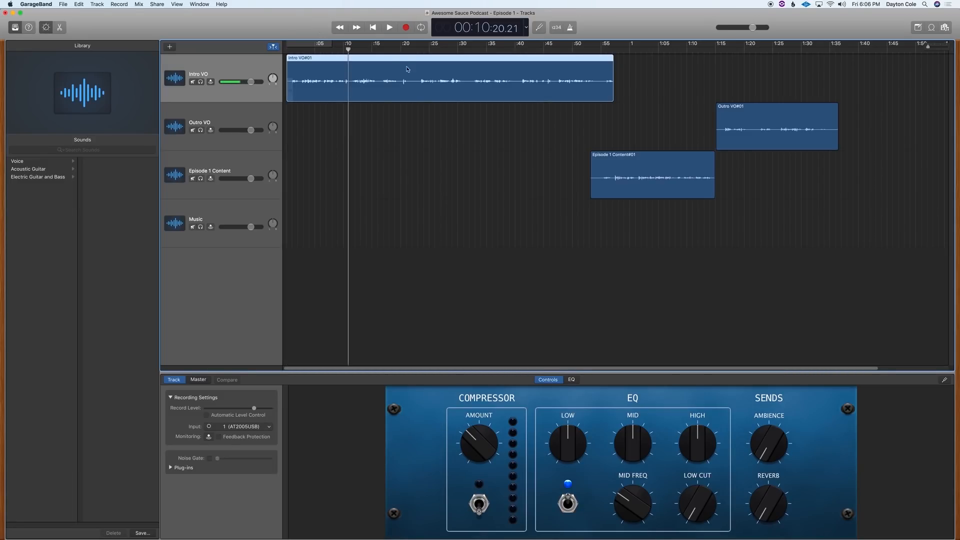
{"action": "left_click", "coordinate": [394, 49]}
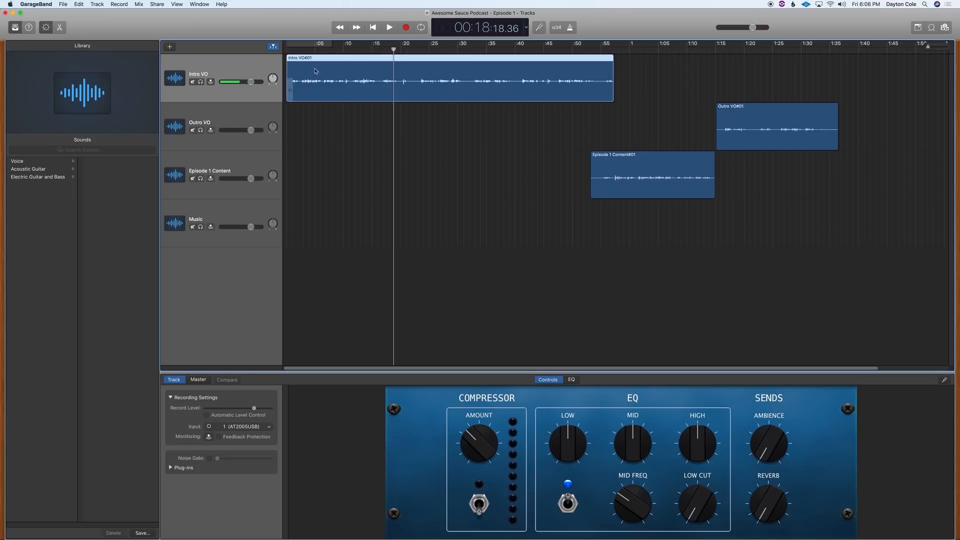
{"action": "key", "text": "space"}
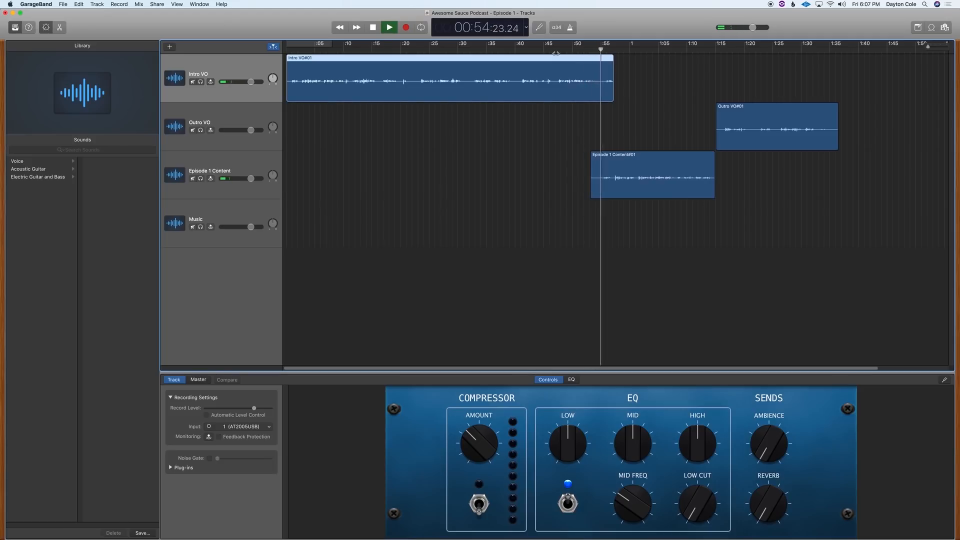
{"action": "key", "text": "space"}
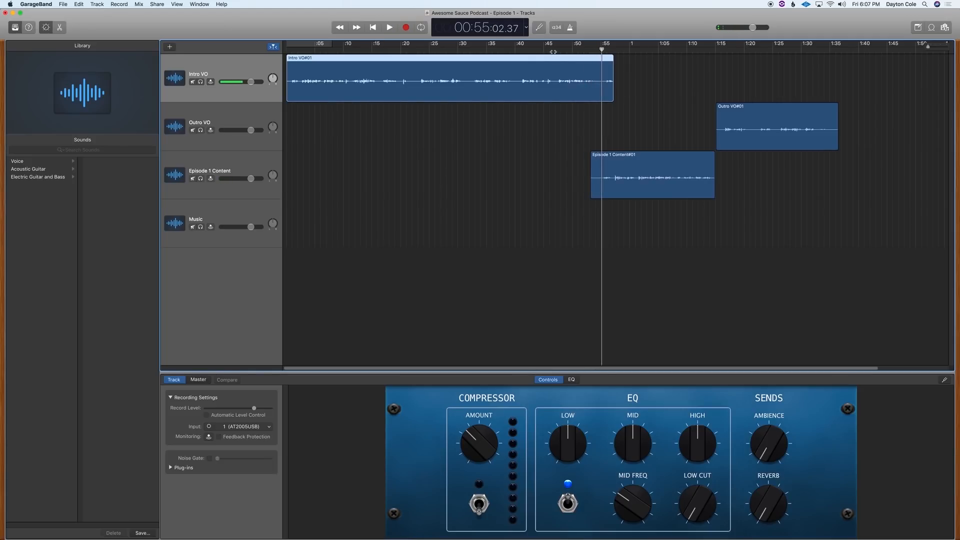
{"action": "left_click", "coordinate": [554, 51]}
{"action": "left_click_drag", "start_coordinate": [553, 50], "coordinate": [556, 50]}
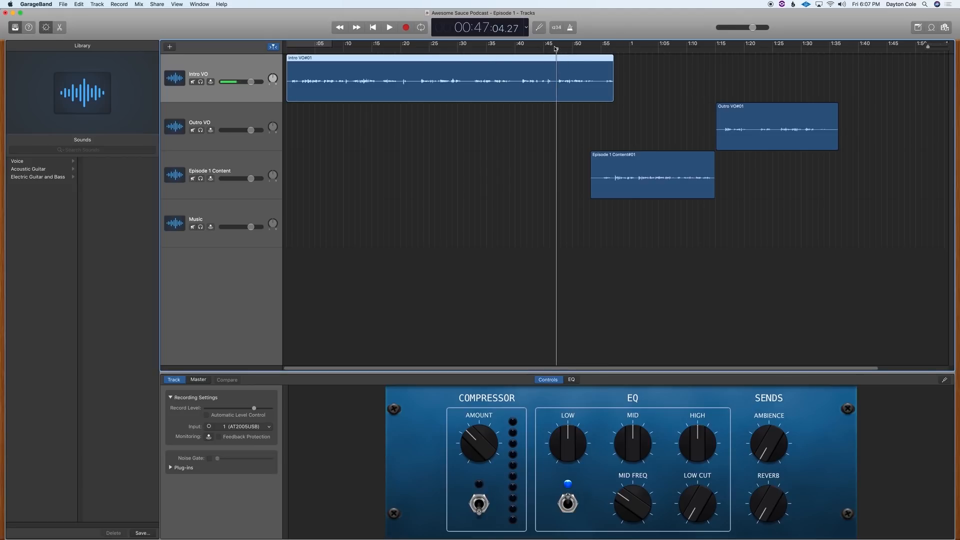
Open the audio editor for the Intro VO recording and show its region settings.
{"action": "left_click", "coordinate": [61, 29]}
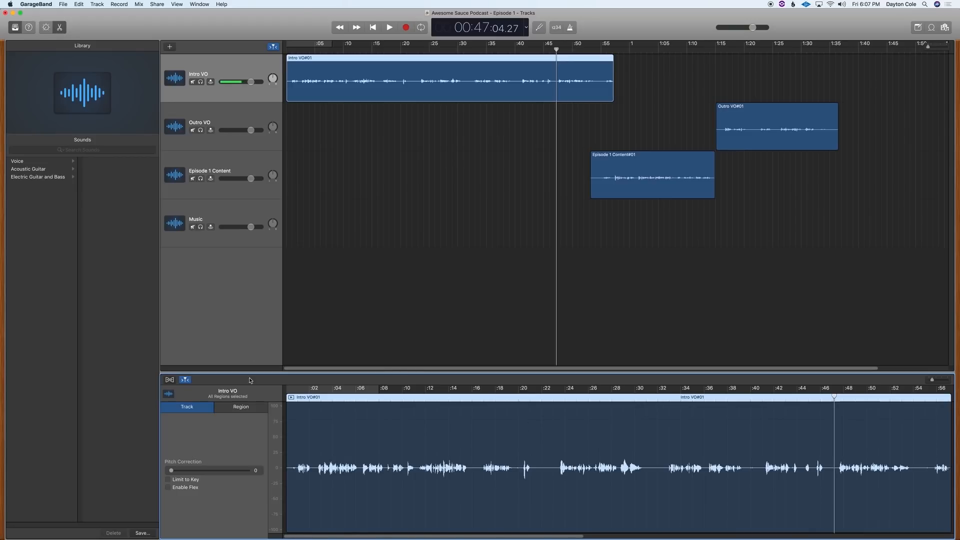
{"action": "left_click", "coordinate": [242, 403]}
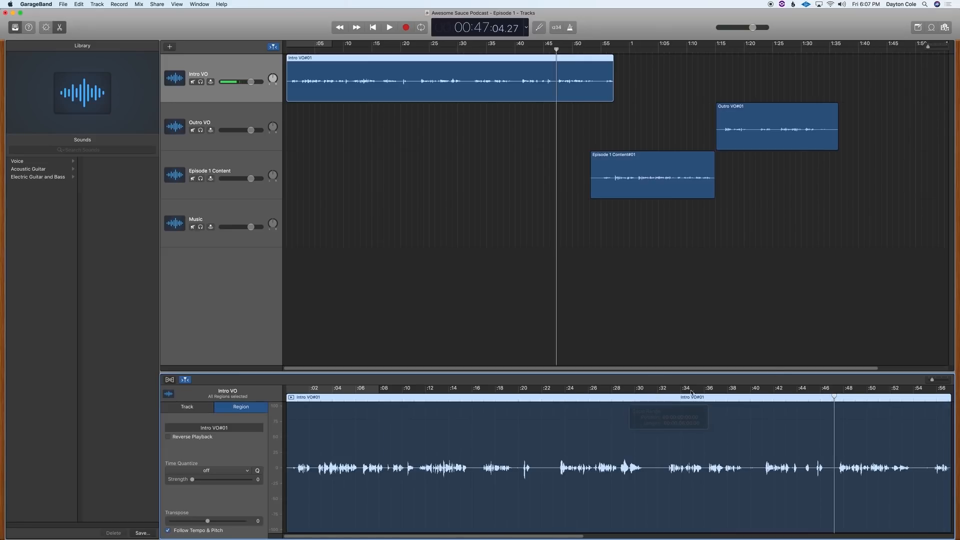
Split the Intro VO region at 0:41, just before the speech resumes, and delete the part before the split.
{"action": "left_click_drag", "start_coordinate": [934, 381], "coordinate": [937, 383]}
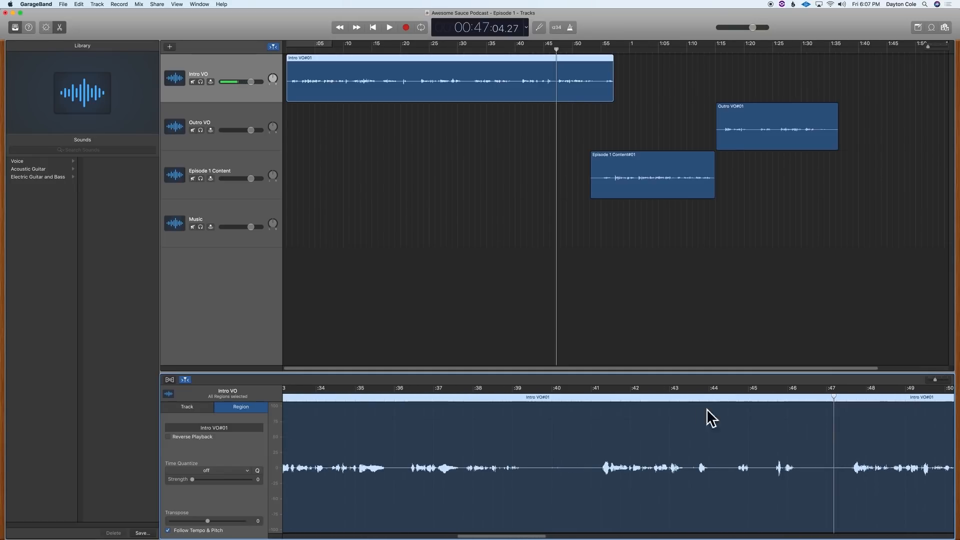
{"action": "left_click", "coordinate": [601, 400]}
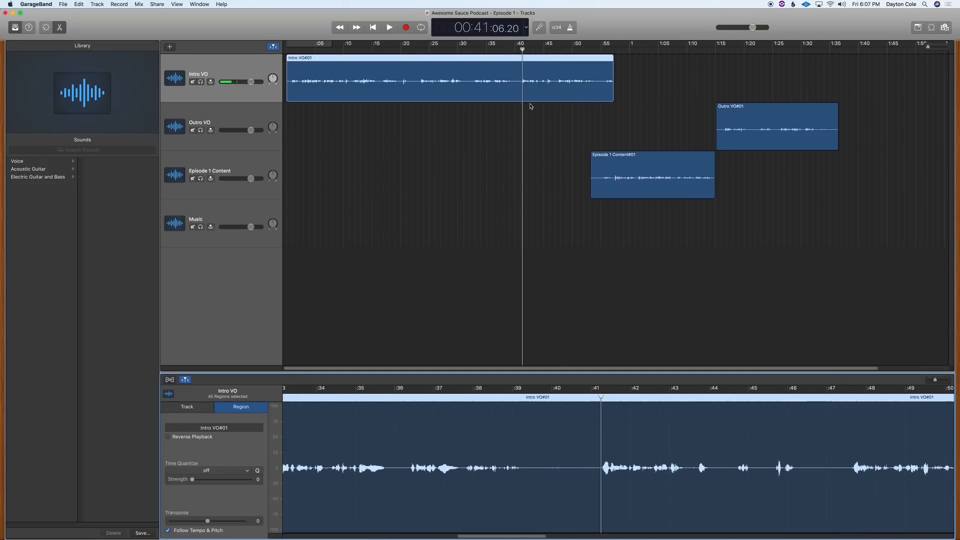
{"action": "left_click", "coordinate": [528, 52]}
{"action": "left_click", "coordinate": [521, 50]}
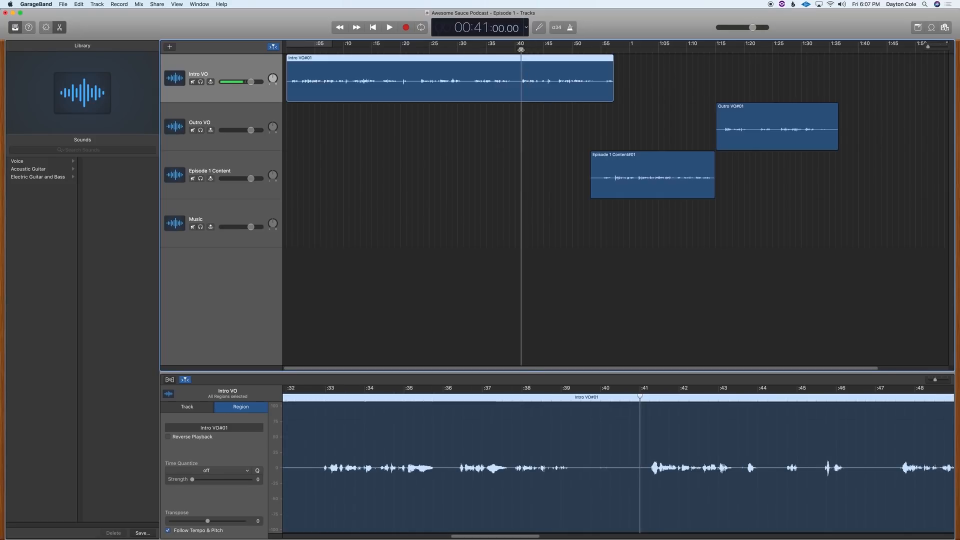
{"action": "left_click_drag", "start_coordinate": [521, 50], "coordinate": [519, 50]}
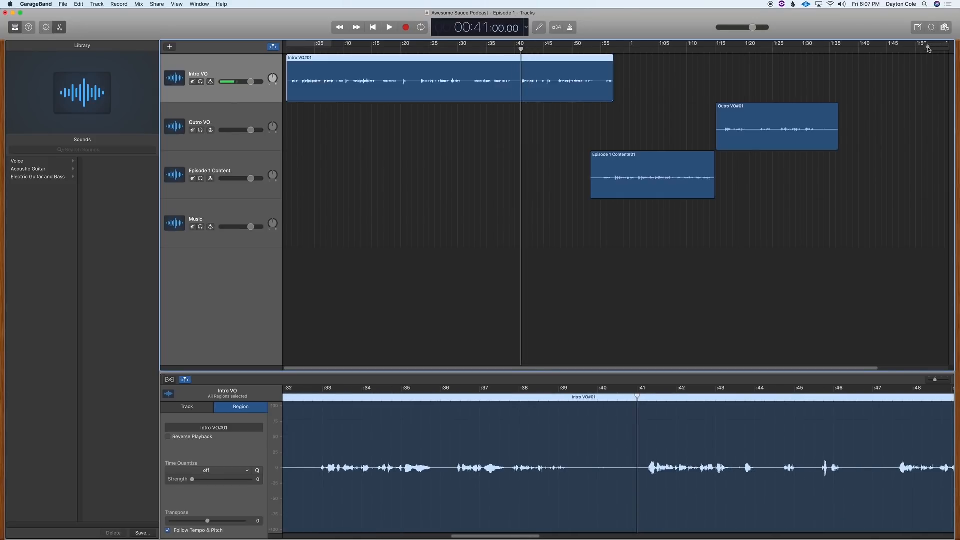
{"action": "left_click_drag", "start_coordinate": [928, 48], "coordinate": [939, 47]}
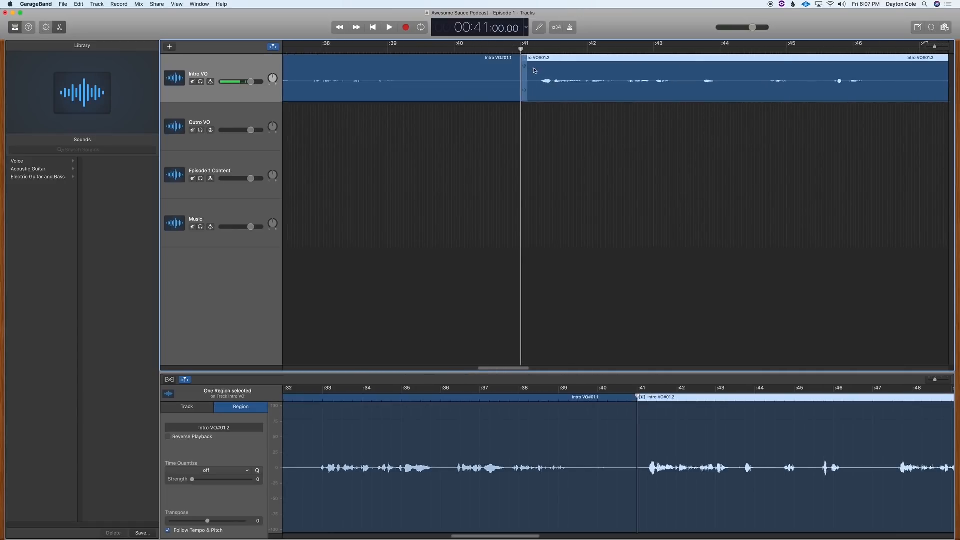
{"action": "key", "text": "super+t"}
{"action": "key", "text": "super+z"}
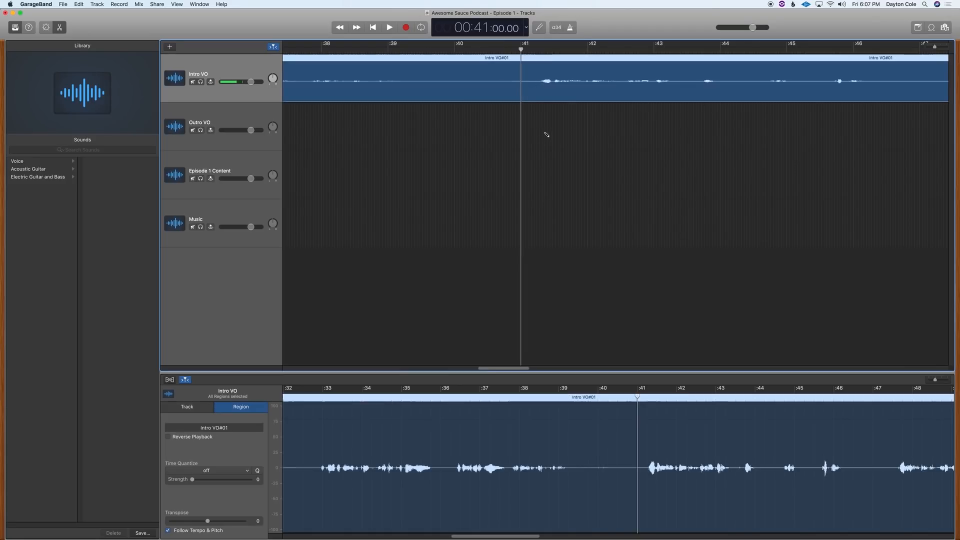
{"action": "right_click", "coordinate": [521, 76]}
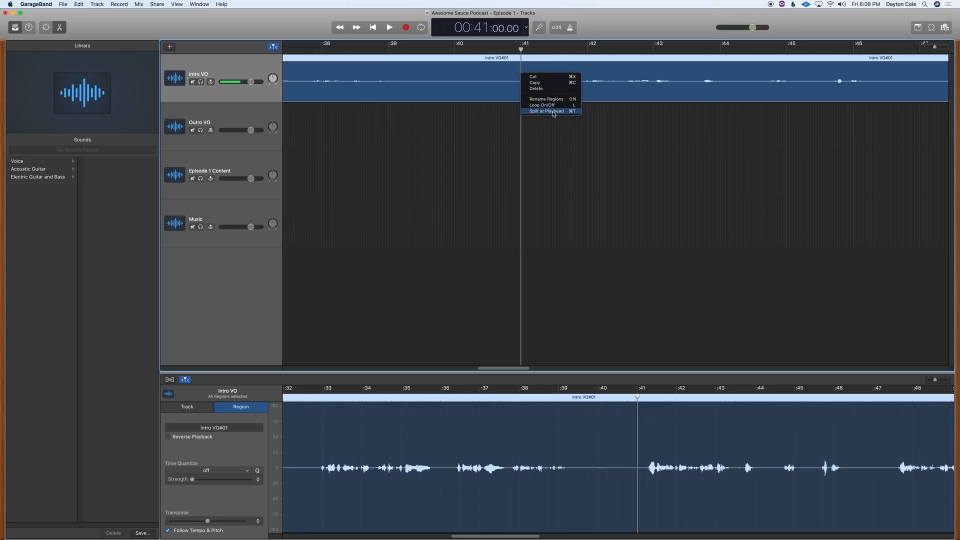
{"action": "left_click", "coordinate": [573, 111]}
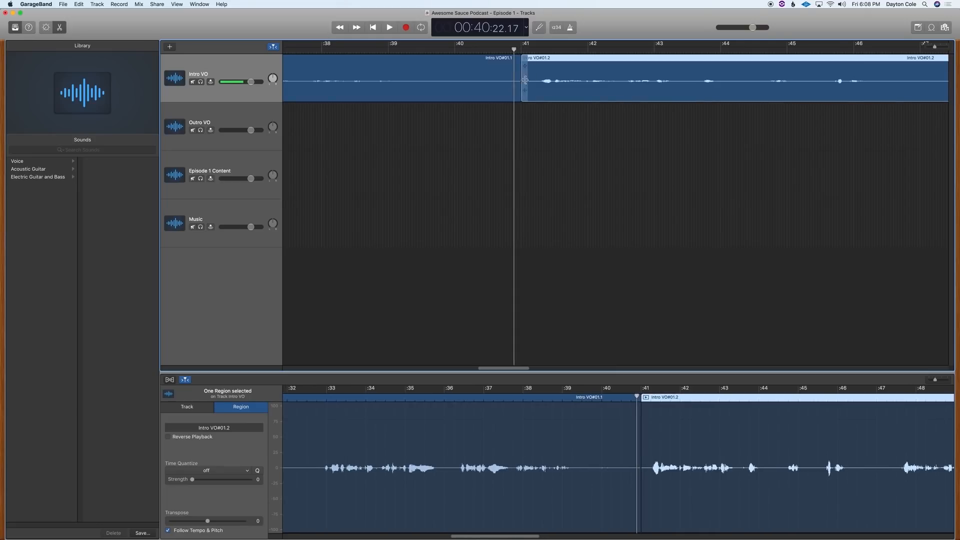
{"action": "left_click", "coordinate": [448, 91]}
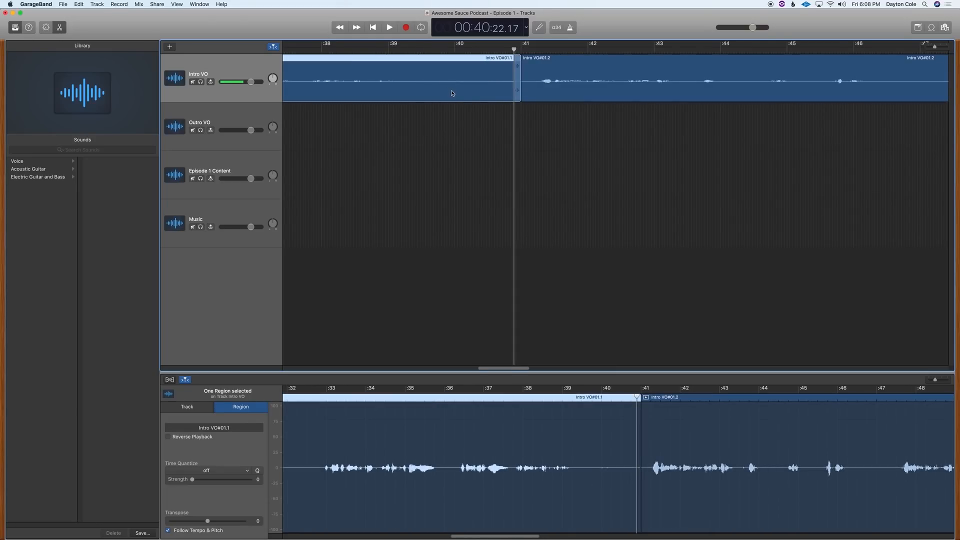
{"action": "key", "text": "Delete"}
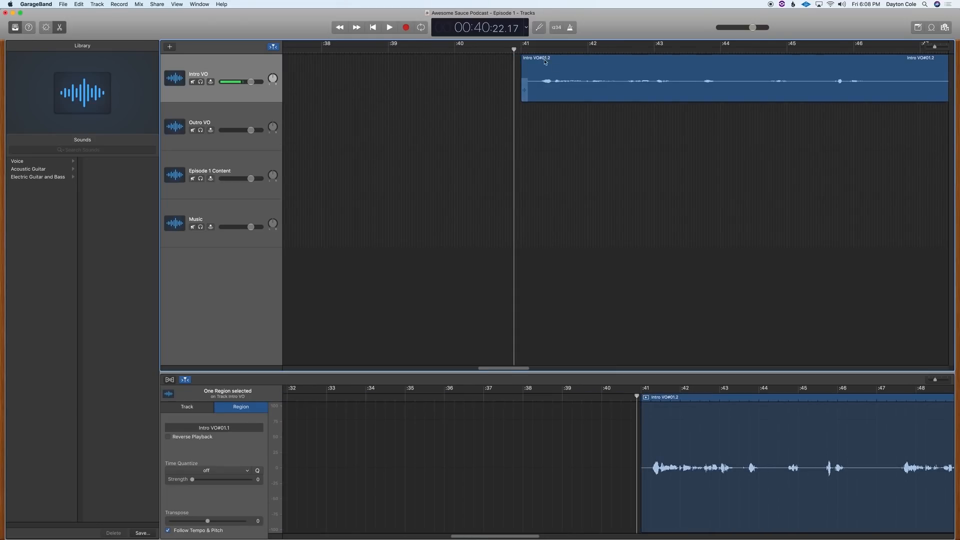
Play through the remaining Intro VO recording and split it at about 0:47:13, just before the next spoken phrase.
{"action": "key", "text": "space"}
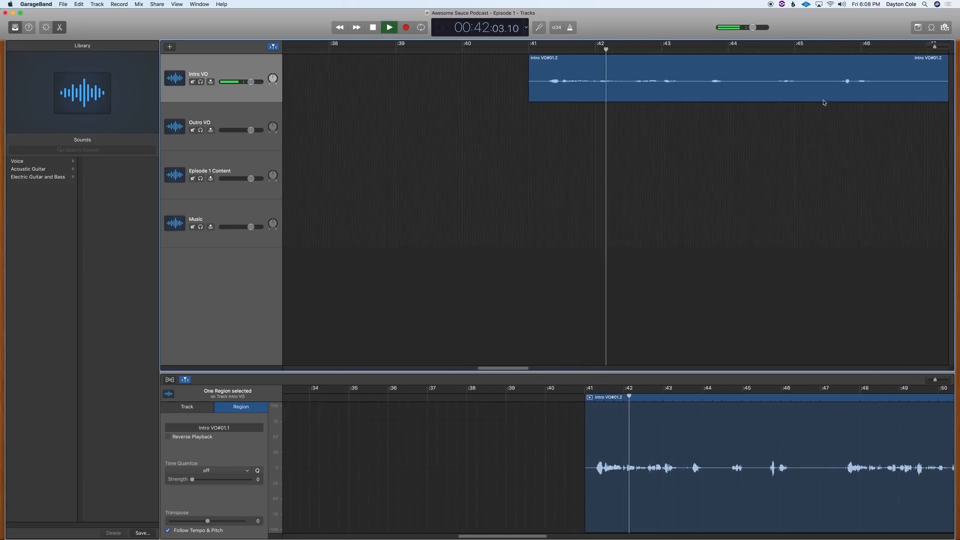
{"action": "key", "text": "space"}
{"action": "left_click_drag", "start_coordinate": [935, 47], "coordinate": [936, 47]}
{"action": "left_click", "coordinate": [693, 50]}
{"action": "key", "text": "space"}
{"action": "key", "text": "space"}
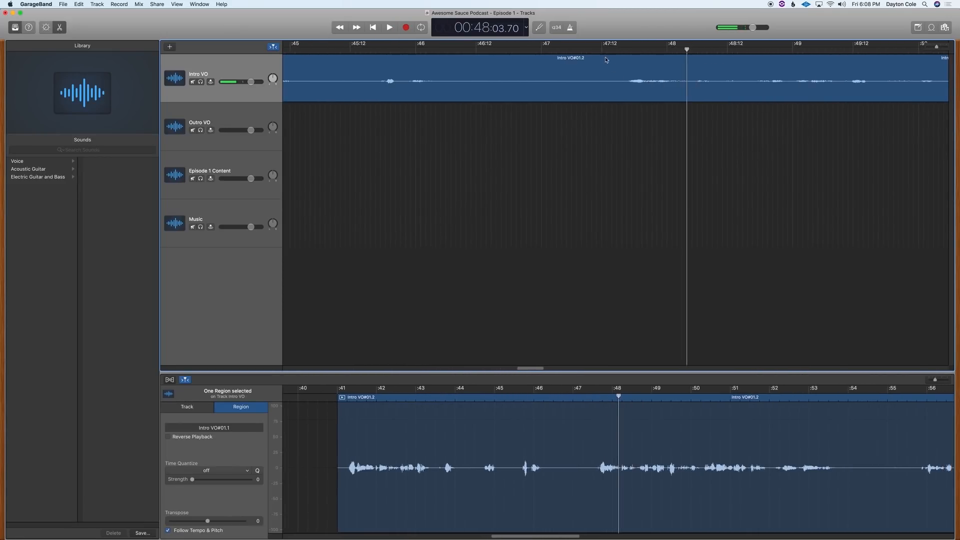
{"action": "left_click", "coordinate": [609, 50]}
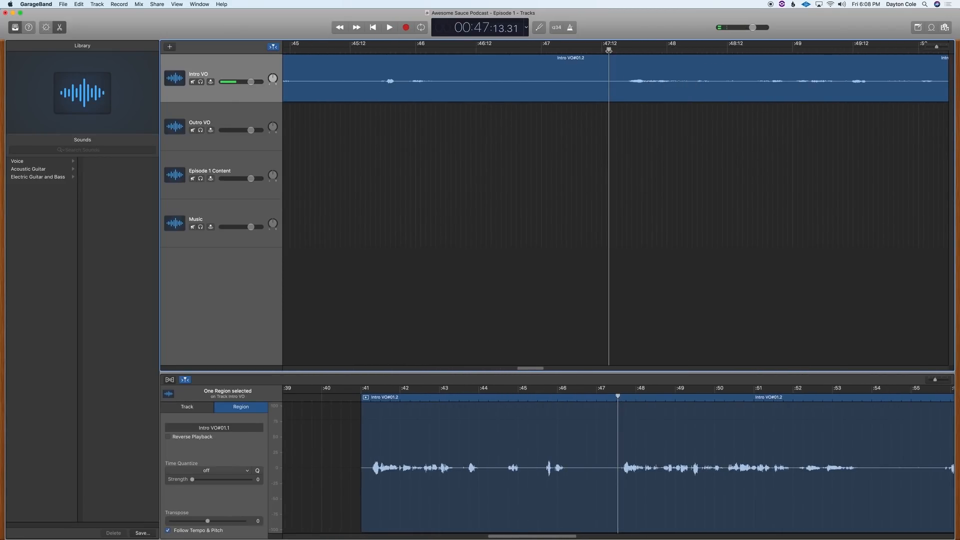
{"action": "key", "text": "super+t"}
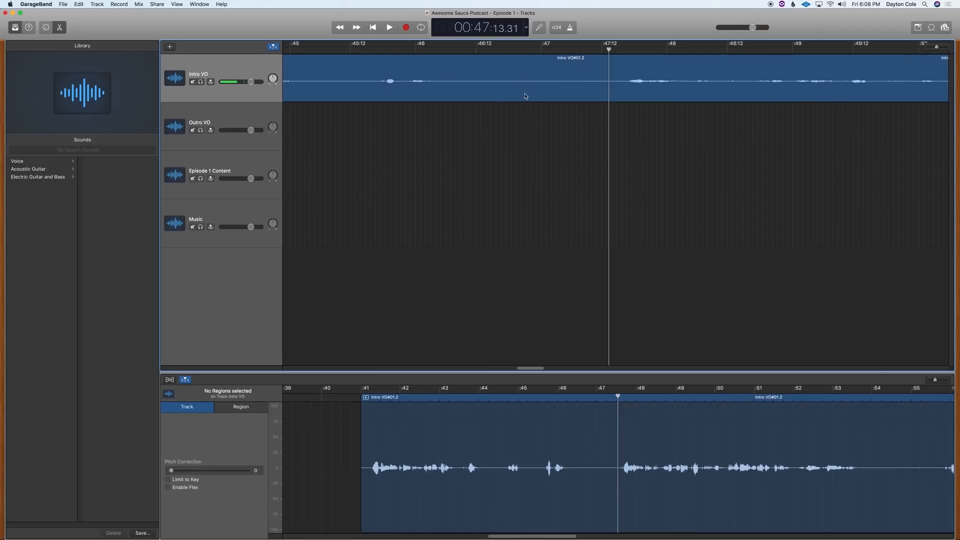
{"action": "key", "text": "super+a"}
{"action": "left_click", "coordinate": [598, 140]}
{"action": "right_click", "coordinate": [608, 75]}
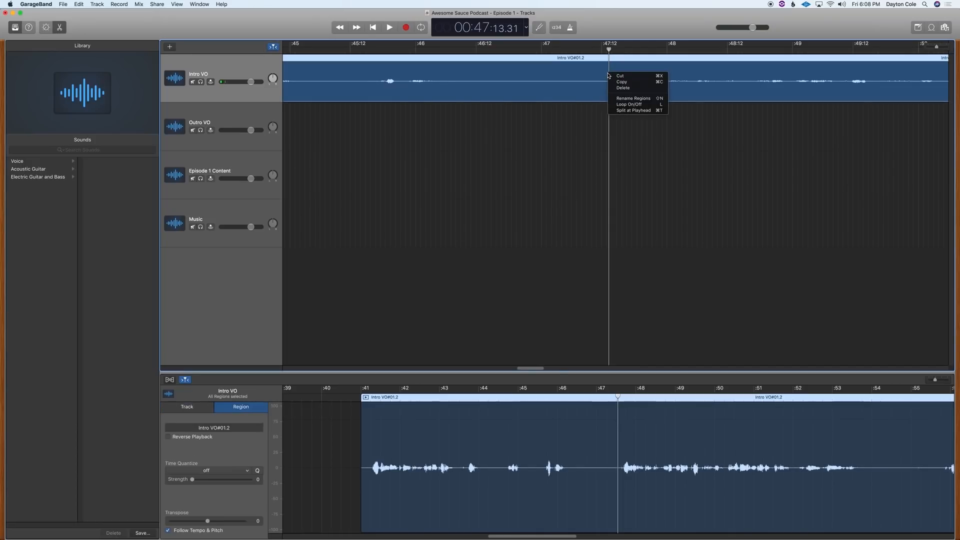
{"action": "left_click", "coordinate": [632, 111]}
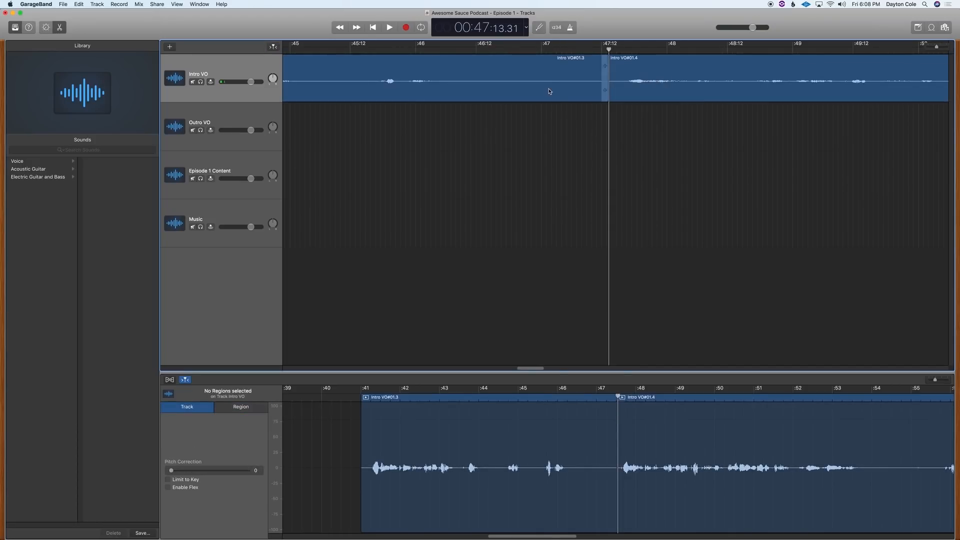
Delete the Intro VO part before the split and move the remaining region to start at about 0:38.
{"action": "left_click", "coordinate": [564, 94]}
{"action": "key", "text": "Delete"}
{"action": "left_click_drag", "start_coordinate": [938, 47], "coordinate": [928, 48]}
{"action": "left_click_drag", "start_coordinate": [631, 98], "coordinate": [567, 98]}
Play the Intro VO region from about 0:41, split it in the silence at about 0:44:23, and delete the part after the split.
{"action": "left_click", "coordinate": [565, 46]}
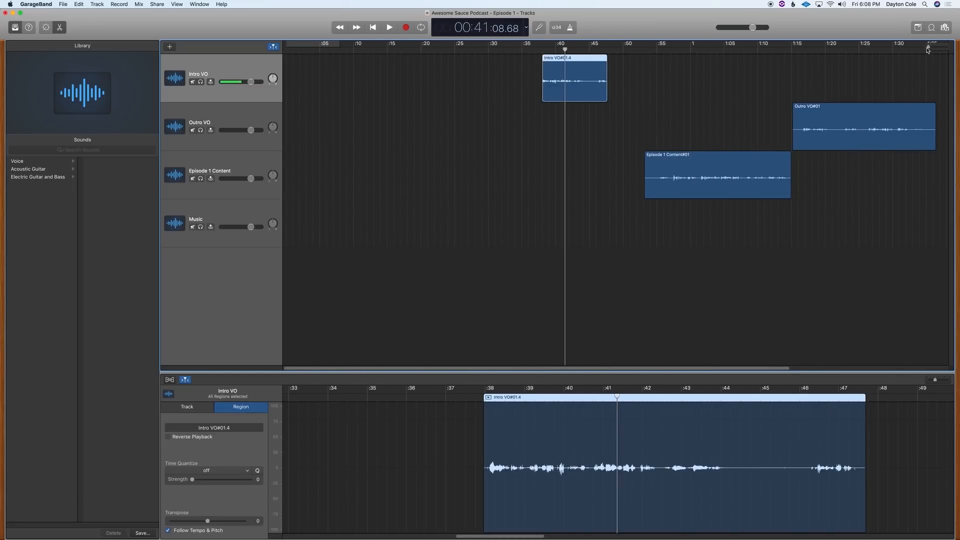
{"action": "left_click_drag", "start_coordinate": [929, 48], "coordinate": [935, 49]}
{"action": "key", "text": "space"}
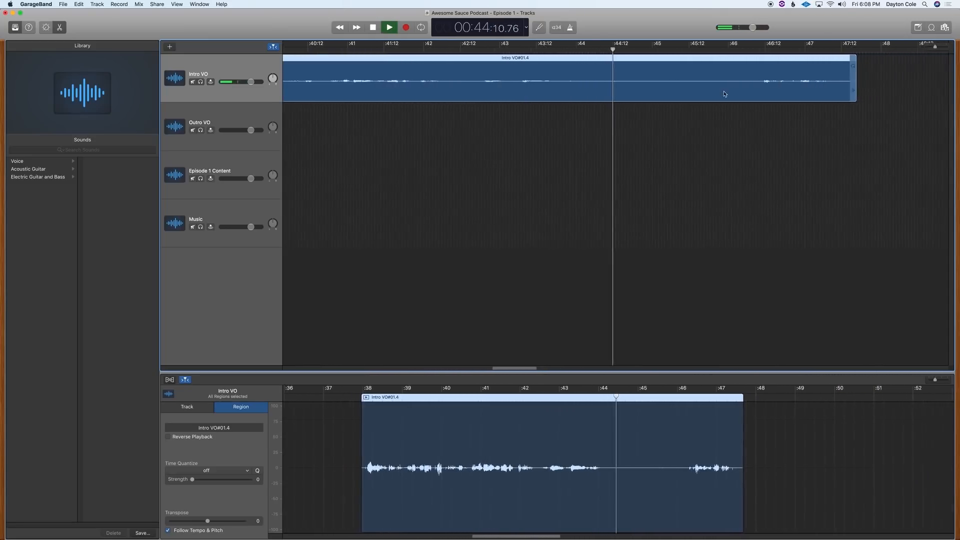
{"action": "key", "text": "space"}
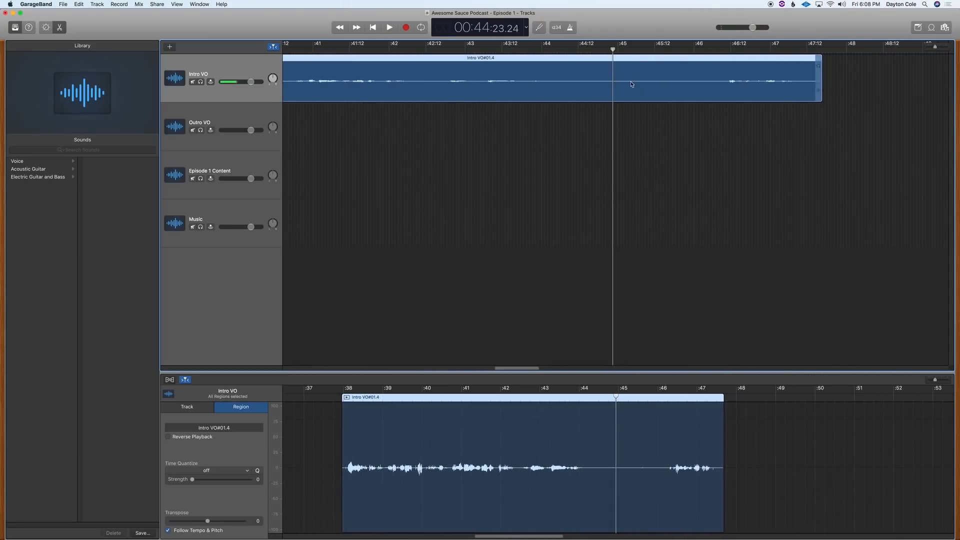
{"action": "key", "text": "super+t"}
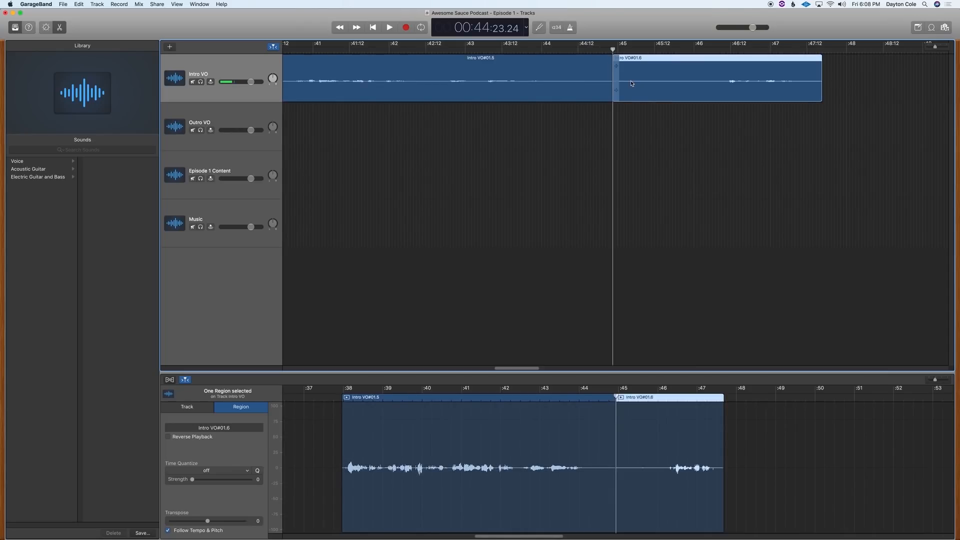
{"action": "left_click", "coordinate": [650, 119]}
{"action": "left_click", "coordinate": [665, 95]}
{"action": "key", "text": "Delete"}
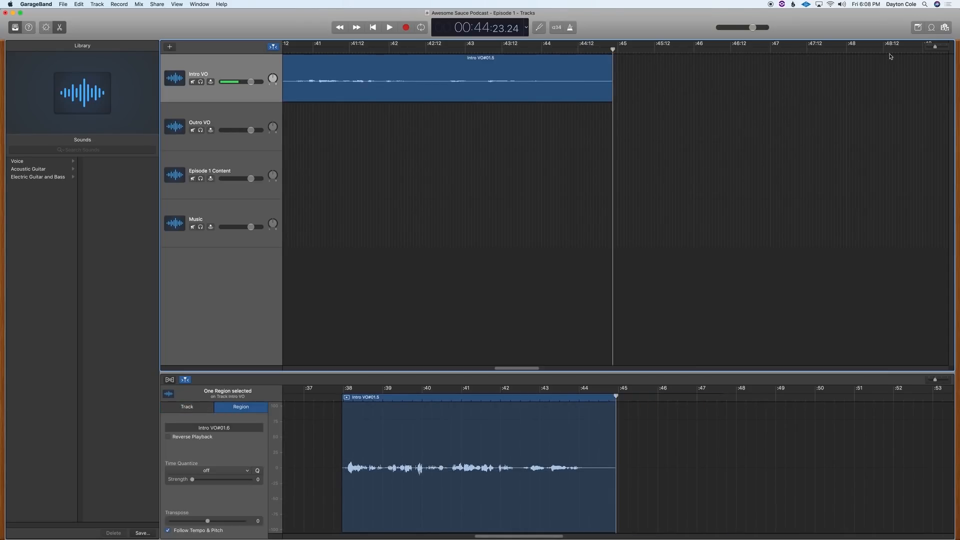
Move the trimmed Intro VO region to about 0:10 and the Outro VO region to about 1:17, keeping it on the Outro VO track.
{"action": "left_click_drag", "start_coordinate": [933, 48], "coordinate": [891, 51]}
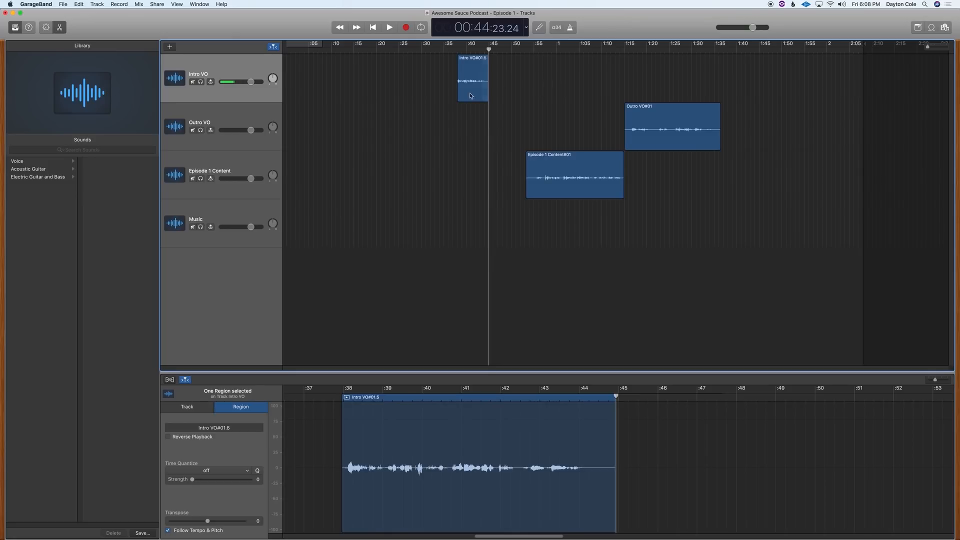
{"action": "left_click_drag", "start_coordinate": [470, 96], "coordinate": [343, 91]}
{"action": "left_click_drag", "start_coordinate": [645, 142], "coordinate": [642, 64]}
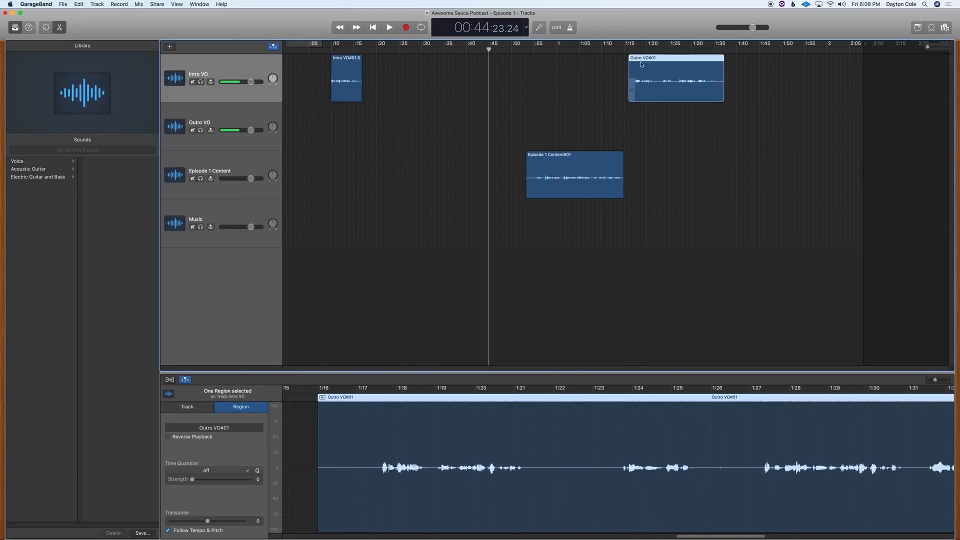
{"action": "left_click_drag", "start_coordinate": [652, 97], "coordinate": [658, 143]}
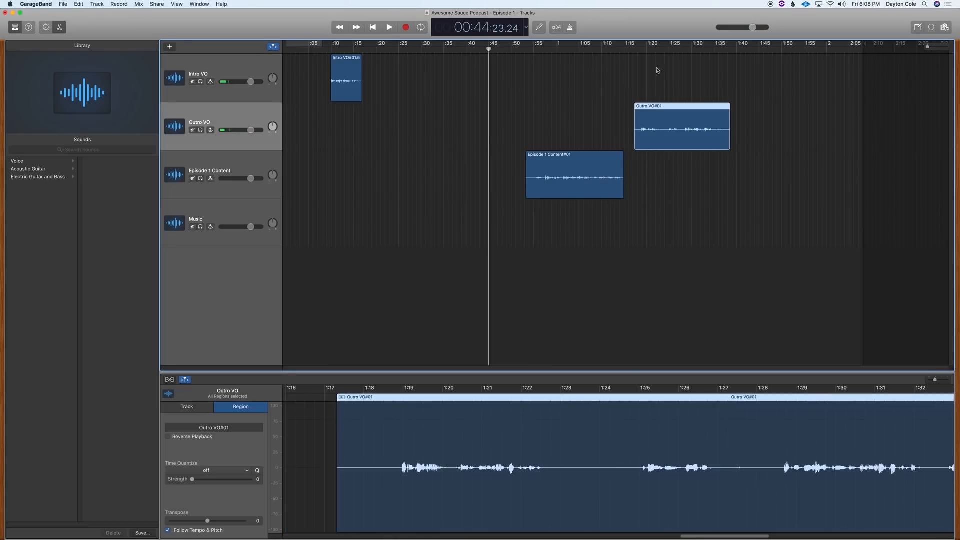
Split the Outro VO region at about 1:18:19, just before the speech starts, and delete the silent part before the split.
{"action": "left_click", "coordinate": [640, 45]}
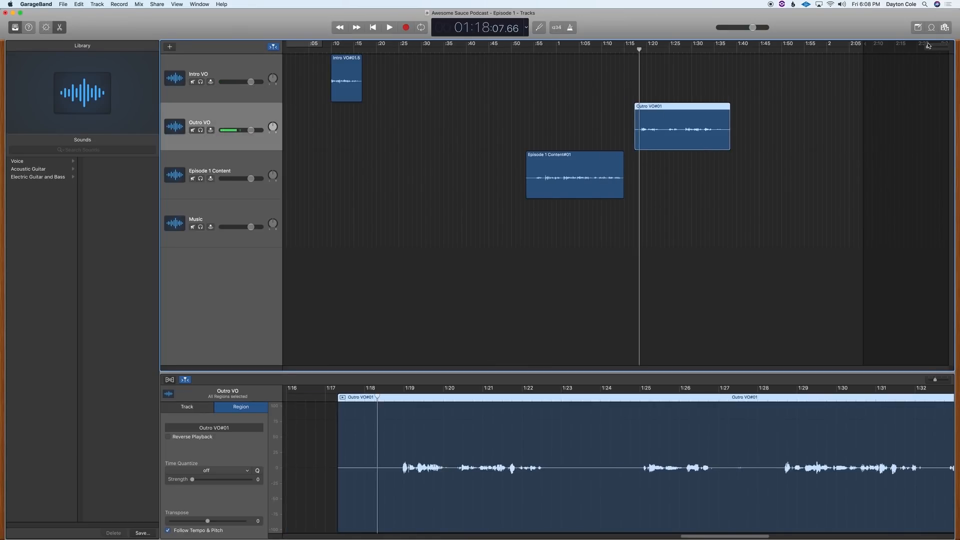
{"action": "left_click_drag", "start_coordinate": [928, 46], "coordinate": [940, 48]}
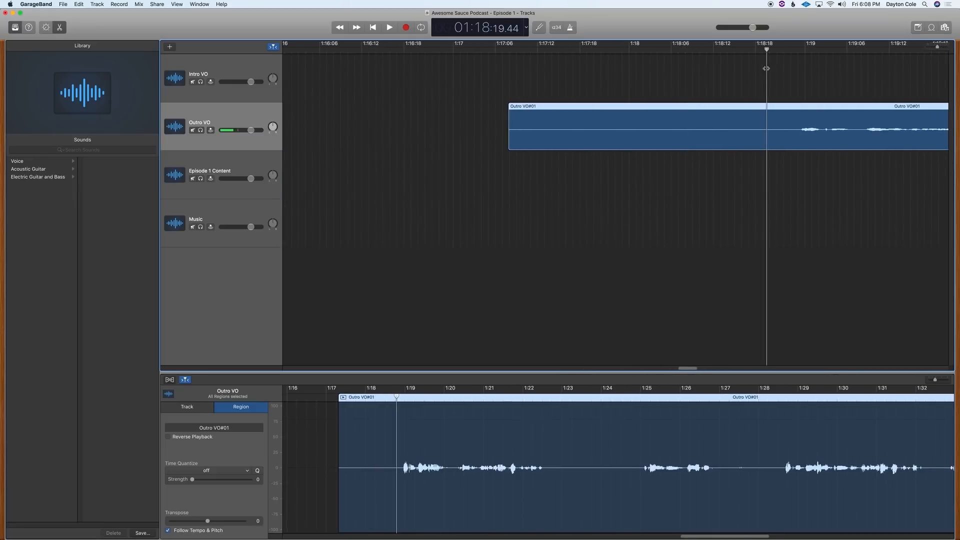
{"action": "key", "text": "super+t"}
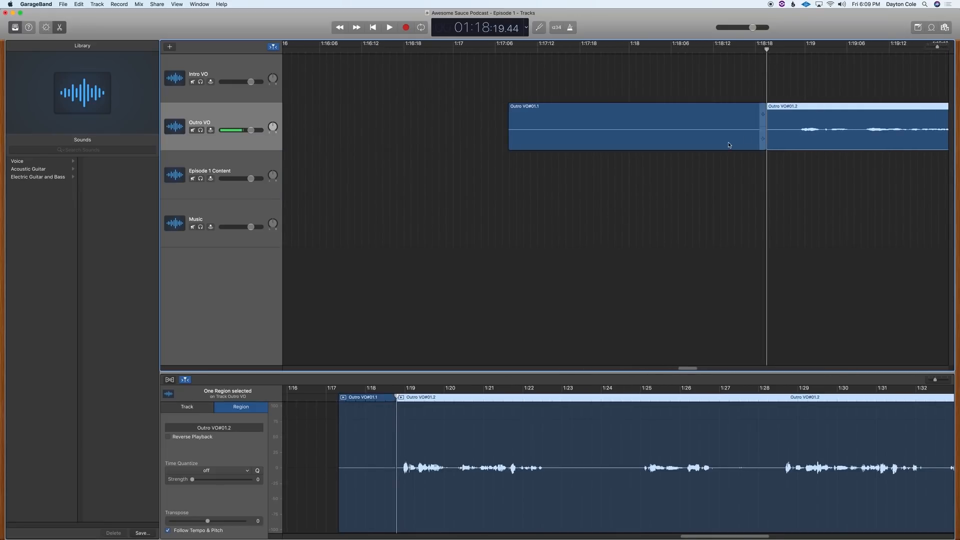
{"action": "left_click", "coordinate": [748, 146]}
{"action": "key", "text": "Delete"}
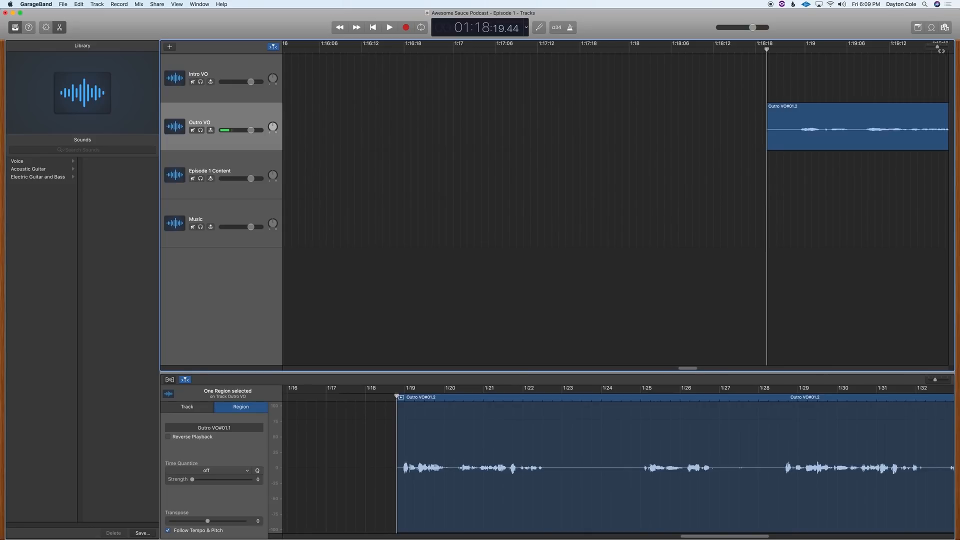
Play back the last part of the Outro VO recording from about 1:31 to about 1:36.
{"action": "left_click_drag", "start_coordinate": [941, 51], "coordinate": [920, 48]}
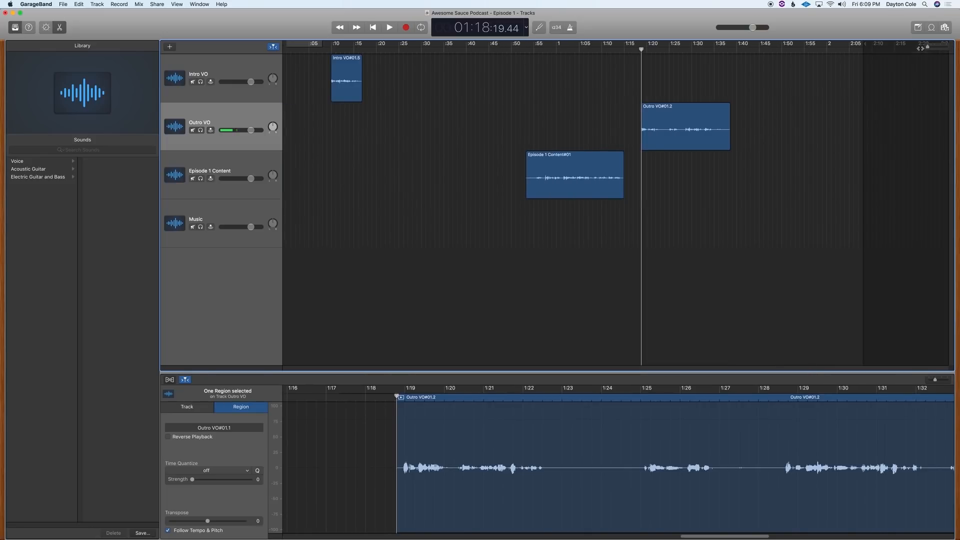
{"action": "left_click", "coordinate": [697, 49]}
{"action": "key", "text": "space"}
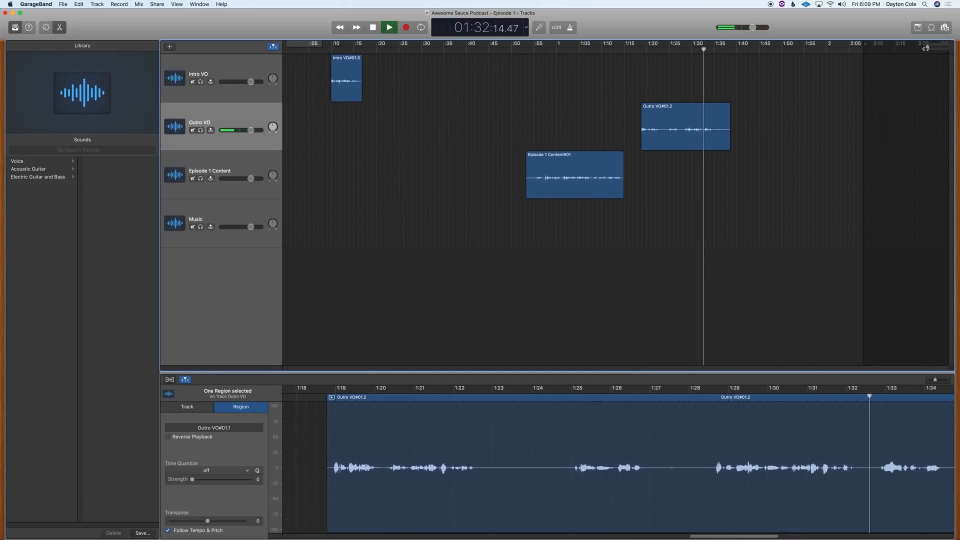
{"action": "left_click_drag", "start_coordinate": [926, 48], "coordinate": [933, 47]}
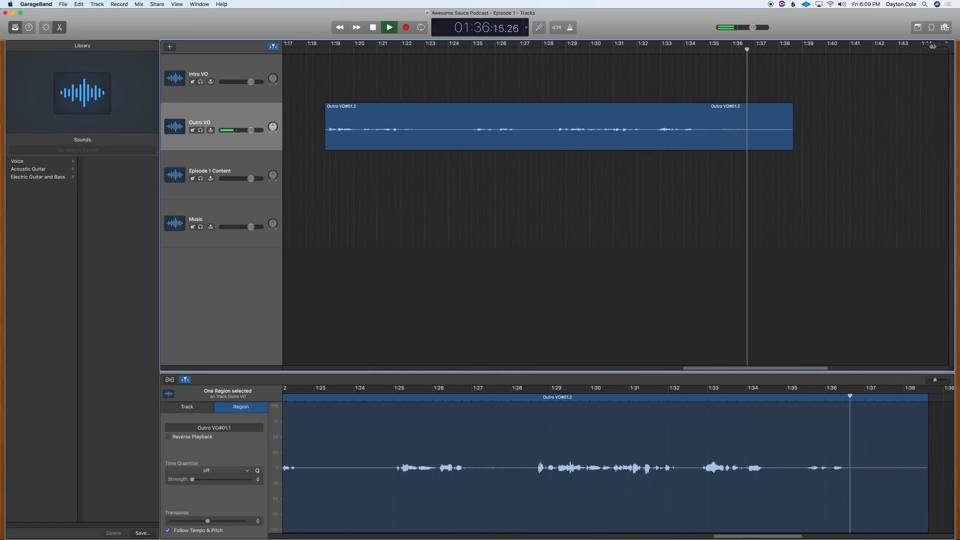
{"action": "key", "text": "space"}
Play the end of the Outro VO region between about 1:32 and 1:34 to locate the gap in the closing speech.
{"action": "left_click", "coordinate": [632, 50]}
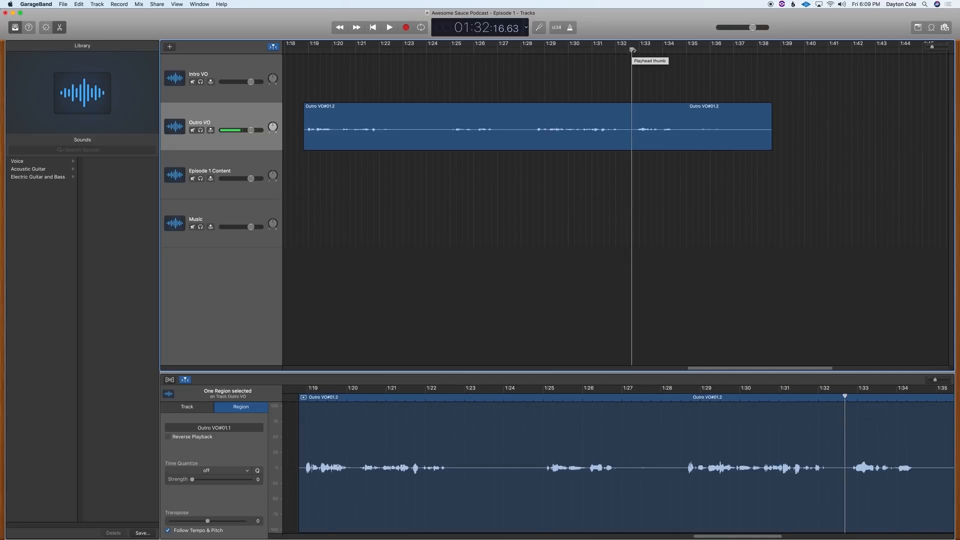
{"action": "left_click_drag", "start_coordinate": [932, 48], "coordinate": [934, 47]}
{"action": "key", "text": "space"}
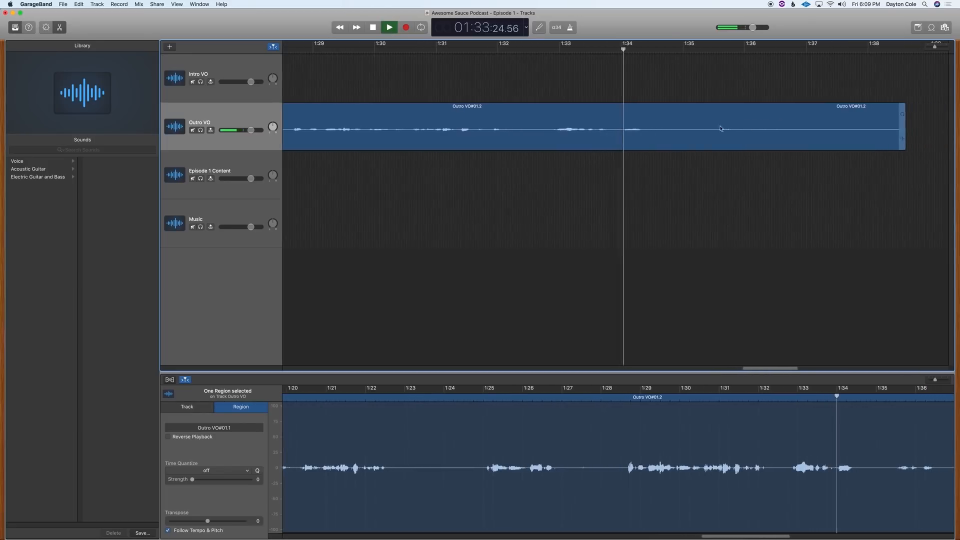
{"action": "key", "text": "space"}
{"action": "left_click", "coordinate": [601, 50]}
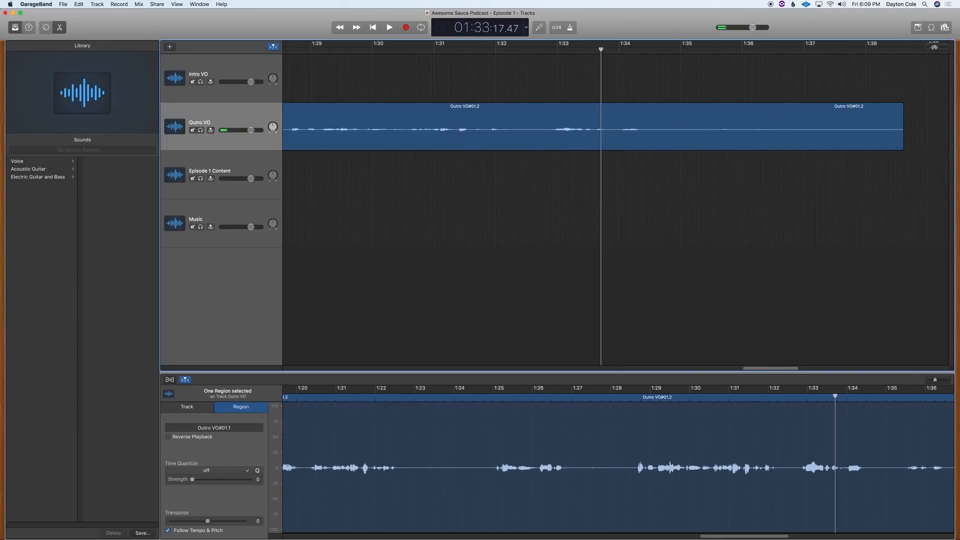
{"action": "left_click_drag", "start_coordinate": [935, 48], "coordinate": [938, 48]}
{"action": "key", "text": "space"}
{"action": "key", "text": "space"}
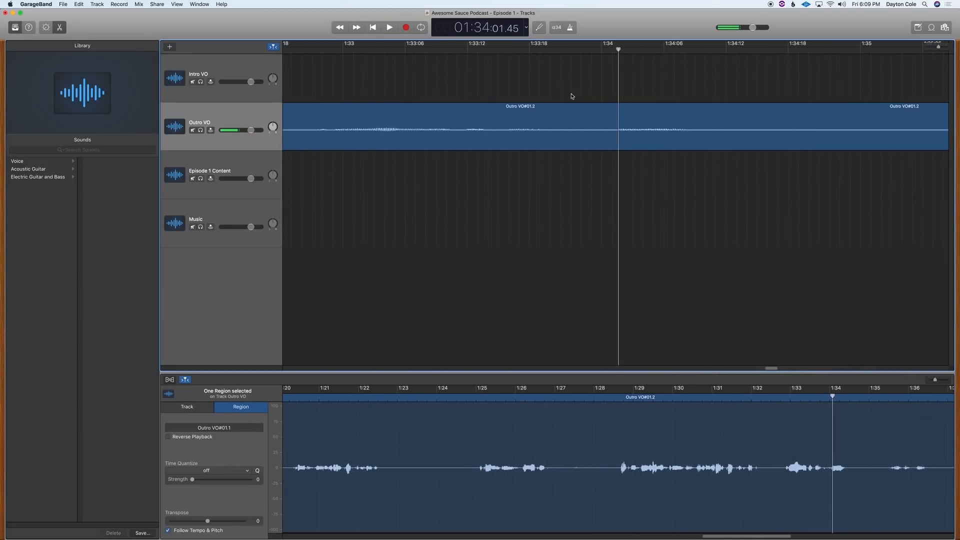
Split the Outro VO region at about 1:33:20 and delete the part after the split.
{"action": "left_click", "coordinate": [560, 54]}
{"action": "left_click", "coordinate": [663, 92]}
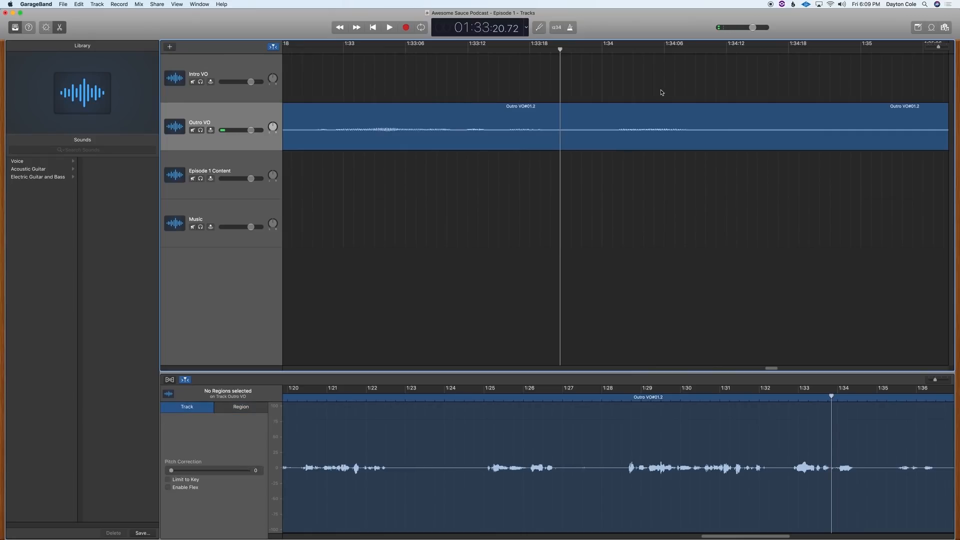
{"action": "key", "text": "super+a"}
{"action": "right_click", "coordinate": [560, 118]}
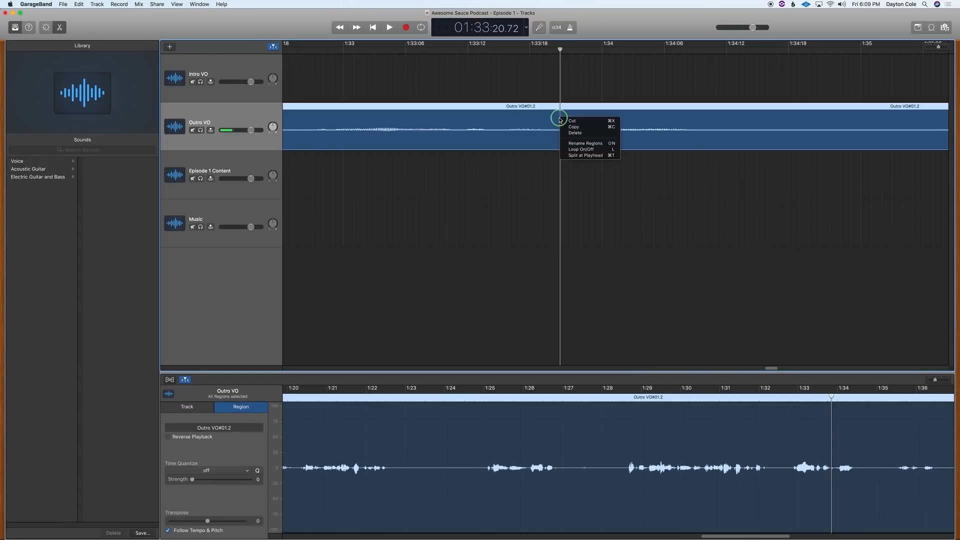
{"action": "left_click", "coordinate": [580, 155]}
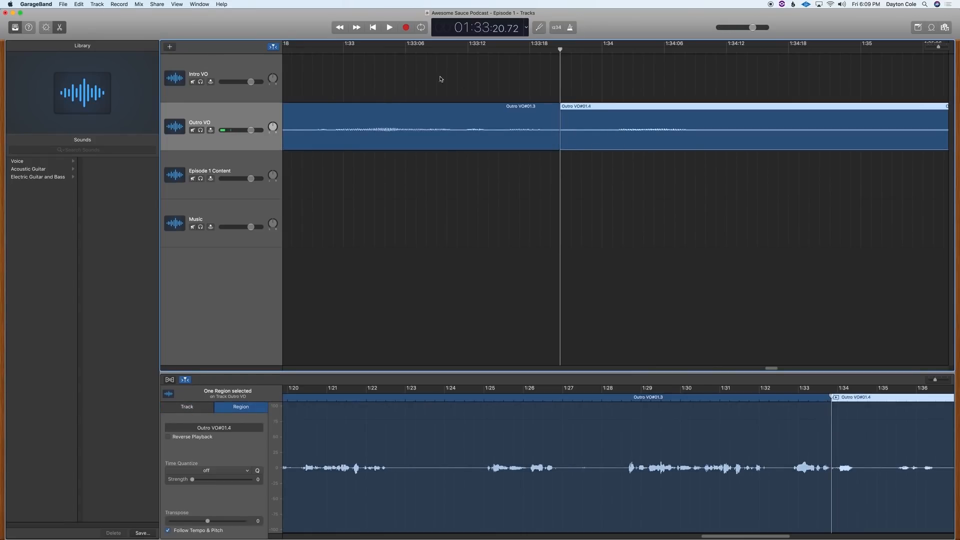
{"action": "left_click", "coordinate": [406, 50]}
{"action": "key", "text": "Delete"}
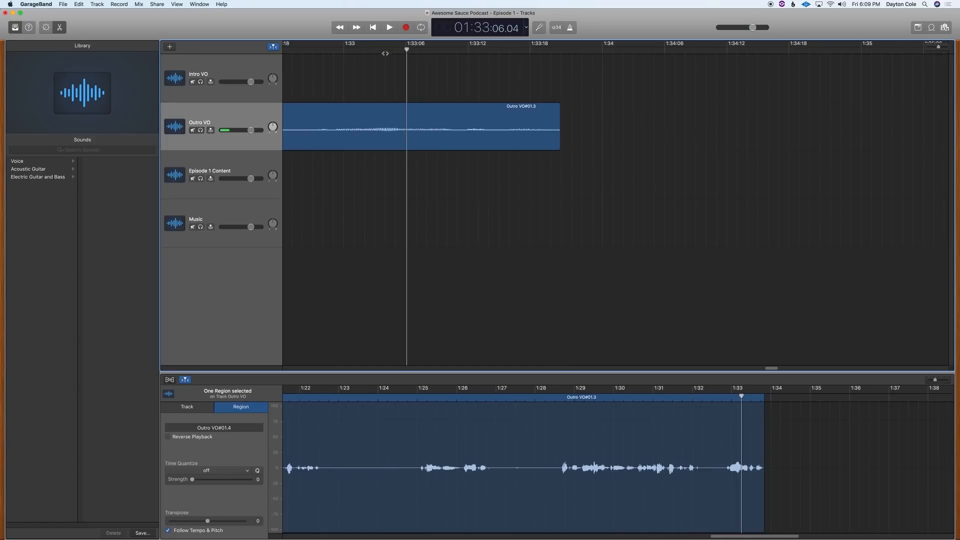
Play the shortened ending, try extending the Outro VO region's end to about 1:34:09, and undo the extension.
{"action": "key", "text": "space"}
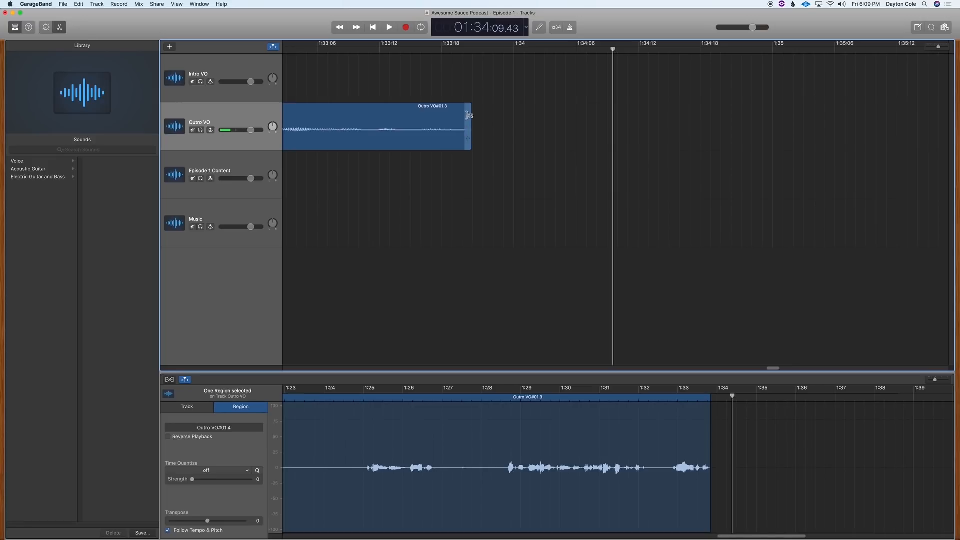
{"action": "left_click_drag", "start_coordinate": [469, 115], "coordinate": [607, 95]}
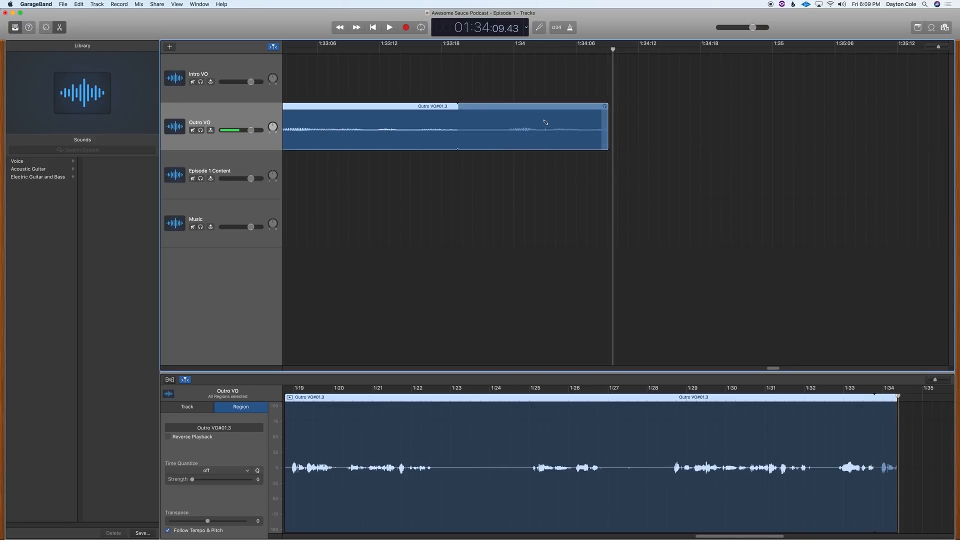
{"action": "key", "text": "super+z"}
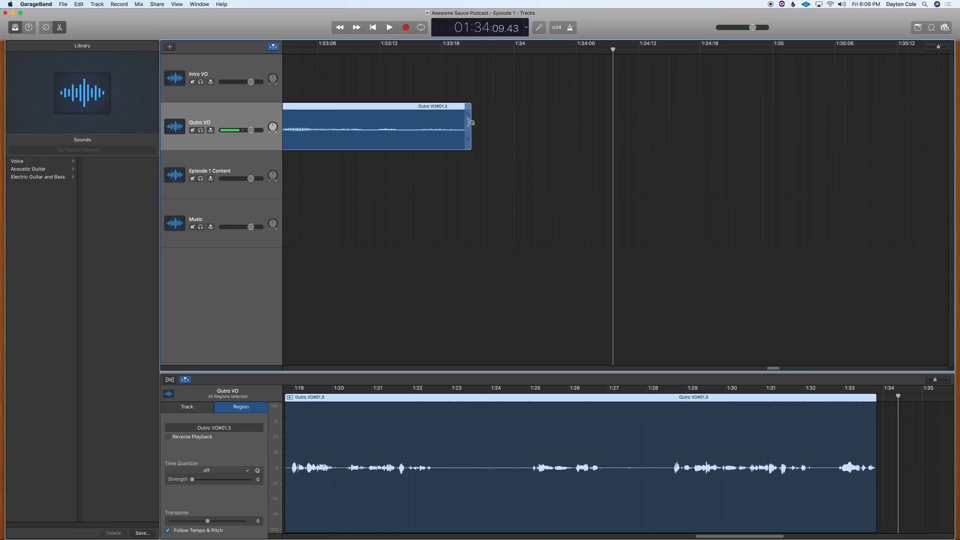
Extend the end of the Outro VO region to about 1:33:23 and play back the ending.
{"action": "left_click_drag", "start_coordinate": [476, 136], "coordinate": [501, 141]}
{"action": "left_click", "coordinate": [400, 50]}
{"action": "key", "text": "space"}
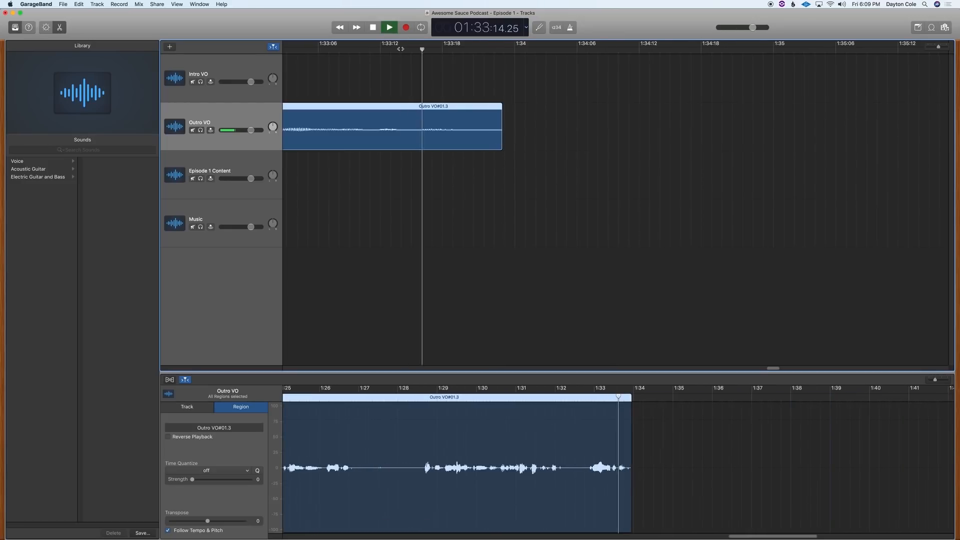
{"action": "key", "text": "space"}
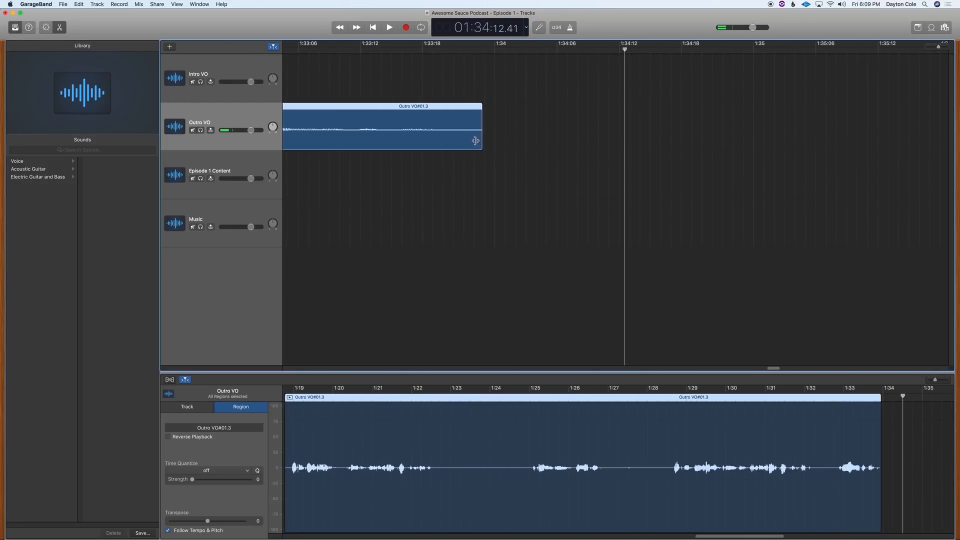
Trim the end of the Outro VO region in small amounts to about 1:33:22, replaying the ending between trims.
{"action": "left_click_drag", "start_coordinate": [480, 140], "coordinate": [476, 141]}
{"action": "left_click", "coordinate": [365, 50]}
{"action": "key", "text": "space"}
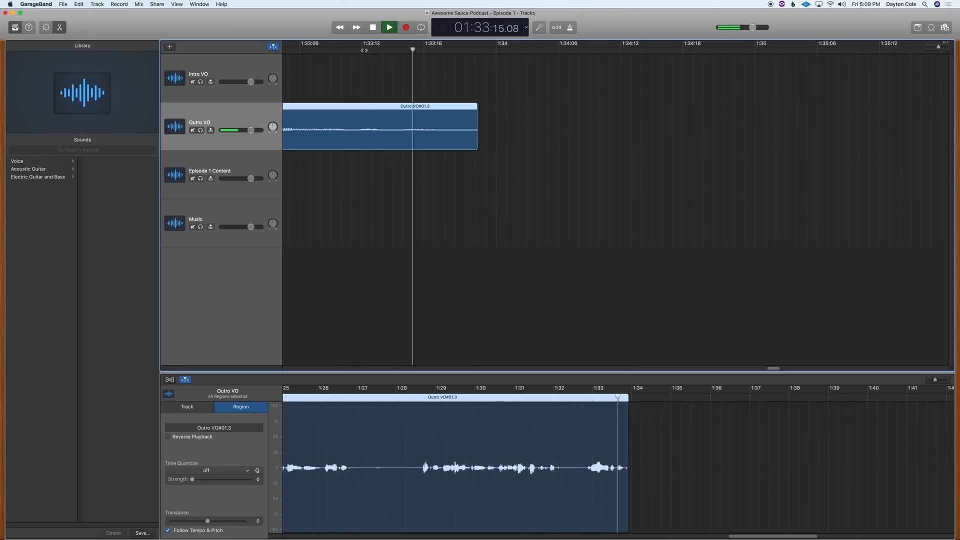
{"action": "left_click", "coordinate": [351, 50]}
{"action": "key", "text": "space"}
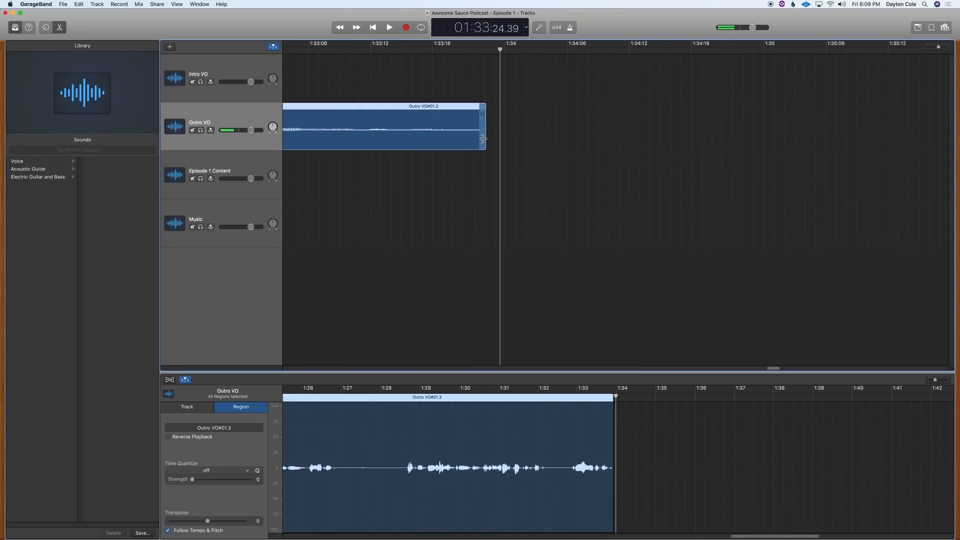
{"action": "left_click_drag", "start_coordinate": [482, 143], "coordinate": [480, 141]}
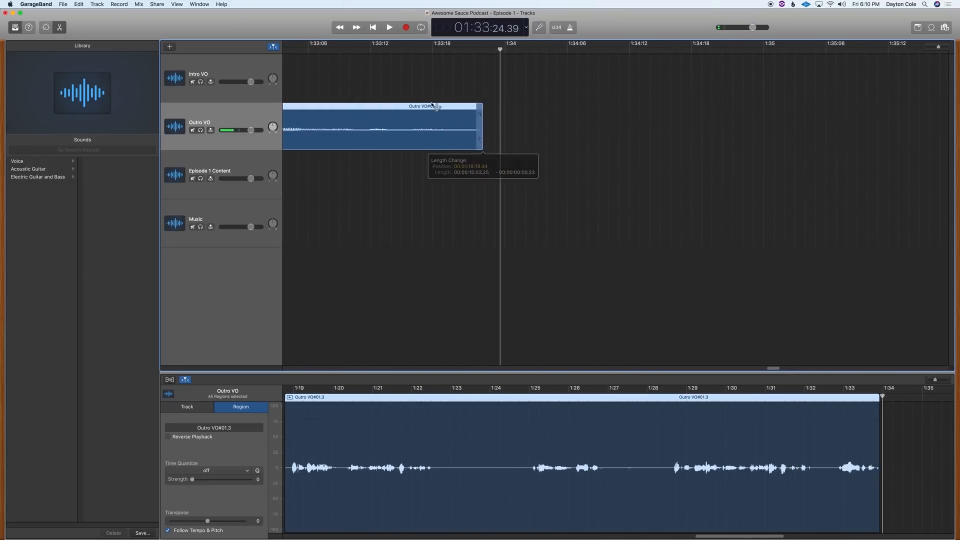
{"action": "left_click", "coordinate": [356, 50]}
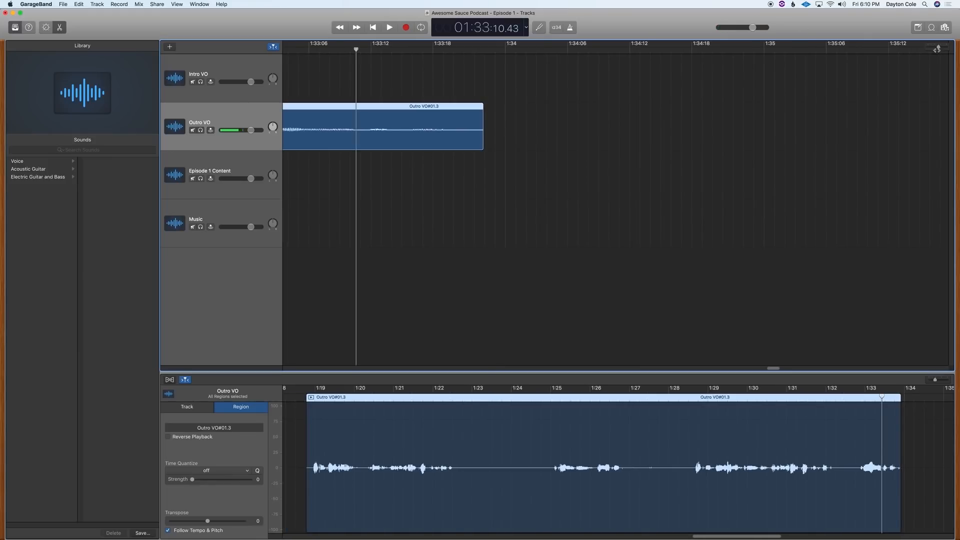
Move the Episode 1 Content region to start at about 0:22 on its own track and play back its beginning.
{"action": "left_click_drag", "start_coordinate": [937, 49], "coordinate": [927, 47]}
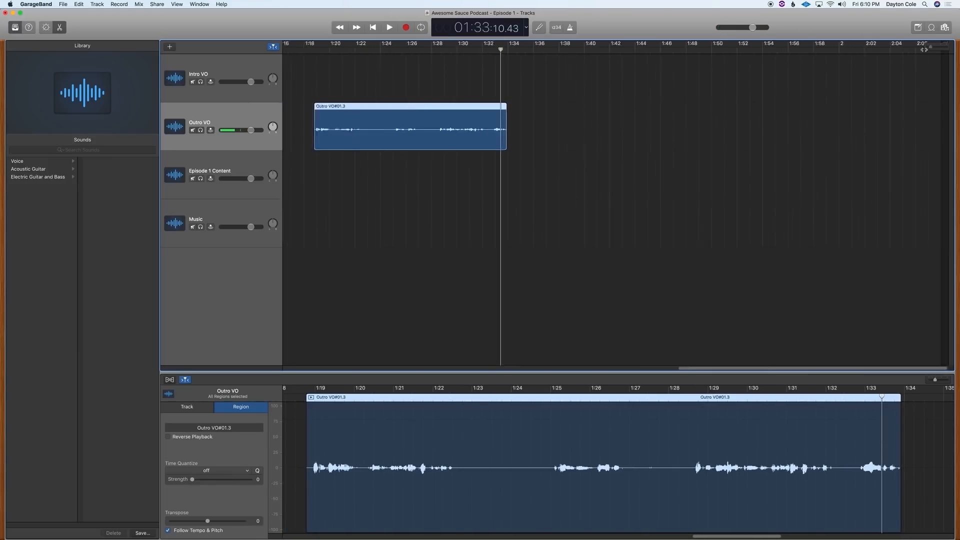
{"action": "left_click", "coordinate": [641, 49]}
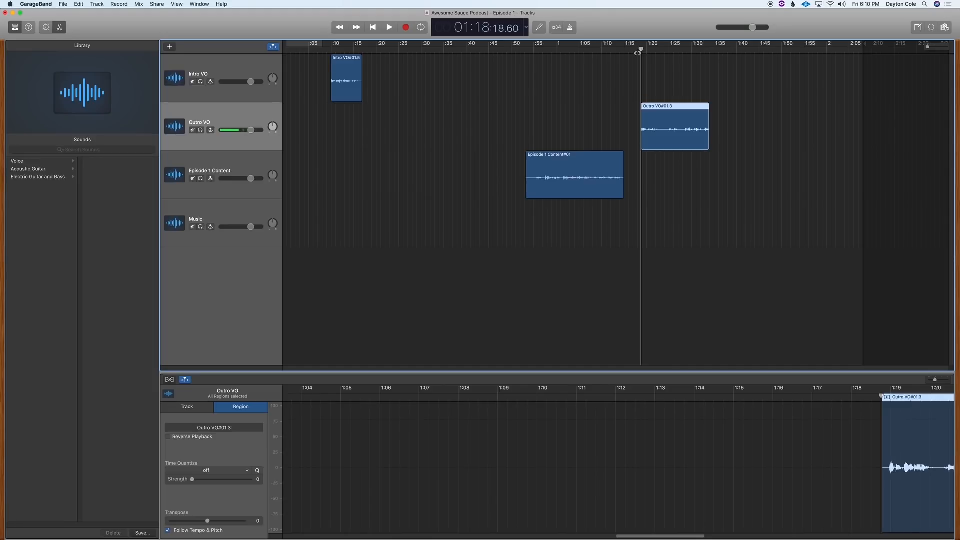
{"action": "left_click", "coordinate": [637, 51]}
{"action": "left_click_drag", "start_coordinate": [575, 194], "coordinate": [436, 186]}
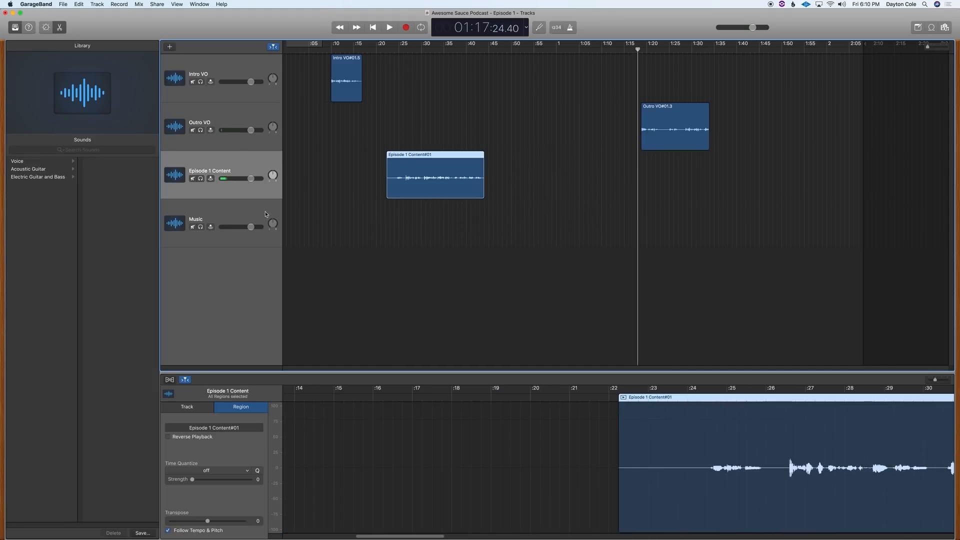
{"action": "left_click", "coordinate": [386, 50]}
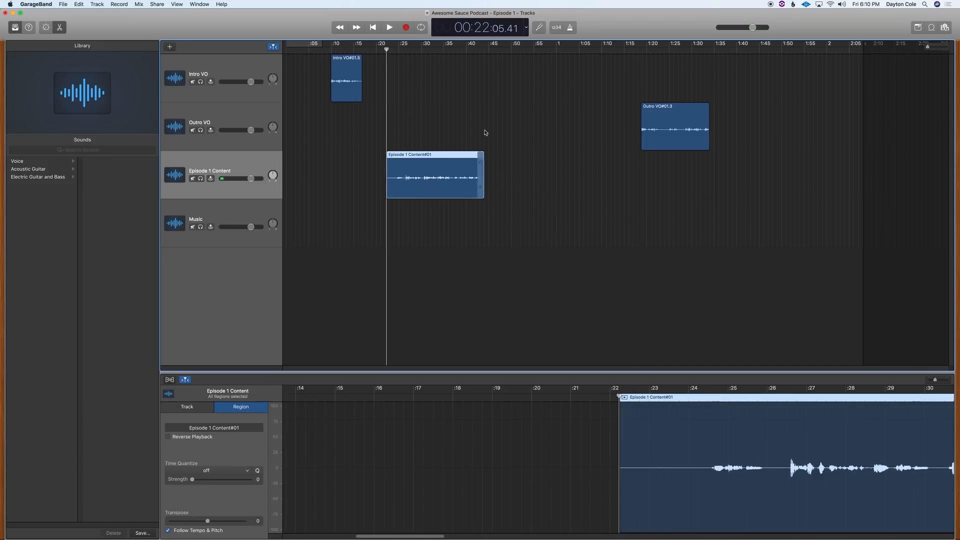
{"action": "key", "text": "space"}
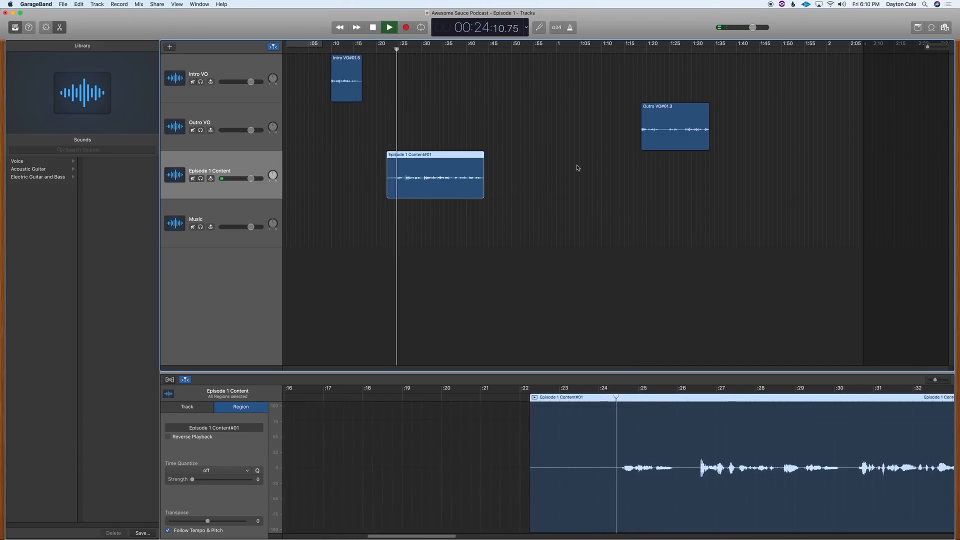
{"action": "key", "text": "space"}
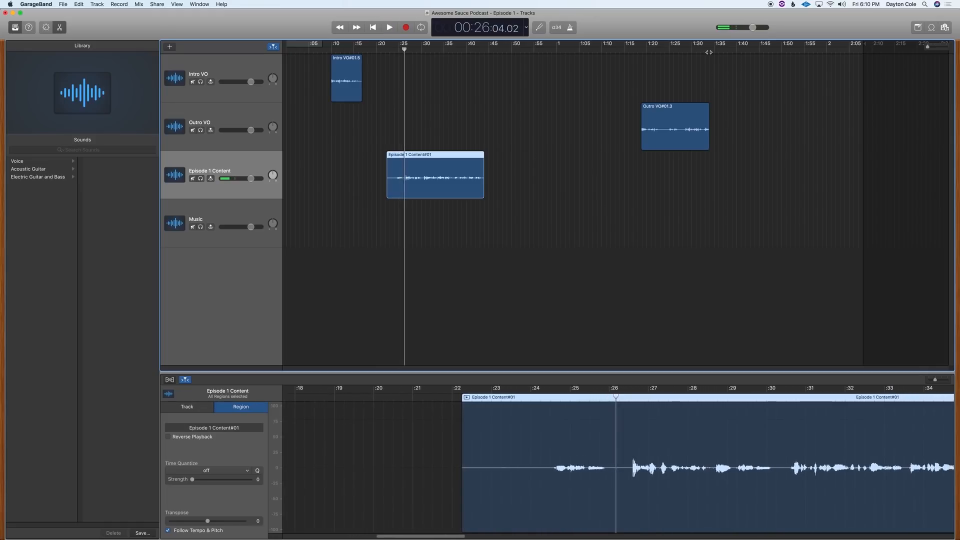
Extend the end of the Outro VO region to about 1:34 and play back from about 1:33:09.
{"action": "left_click", "coordinate": [708, 50]}
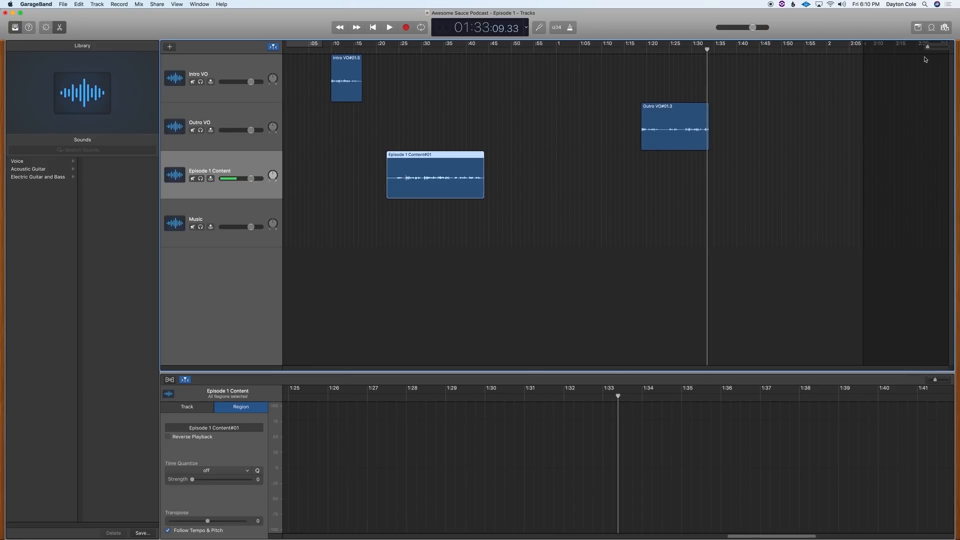
{"action": "left_click_drag", "start_coordinate": [928, 47], "coordinate": [936, 47]}
{"action": "left_click", "coordinate": [894, 175]}
{"action": "left_click", "coordinate": [678, 149]}
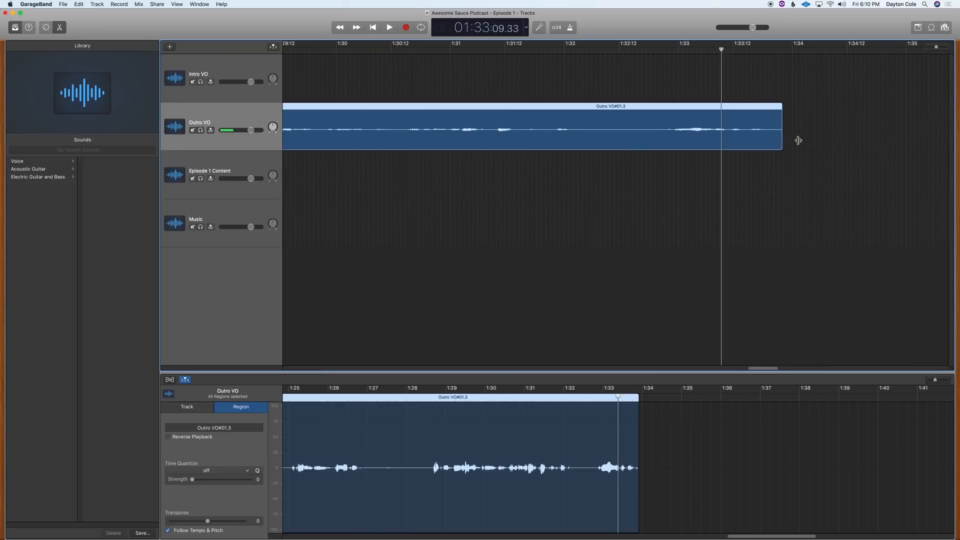
{"action": "mouse_move", "coordinate": [799, 140]}
{"action": "left_mouse_down"}
{"action": "mouse_move", "coordinate": [815, 142]}
{"action": "mouse_move", "coordinate": [796, 142]}
{"action": "left_mouse_up"}
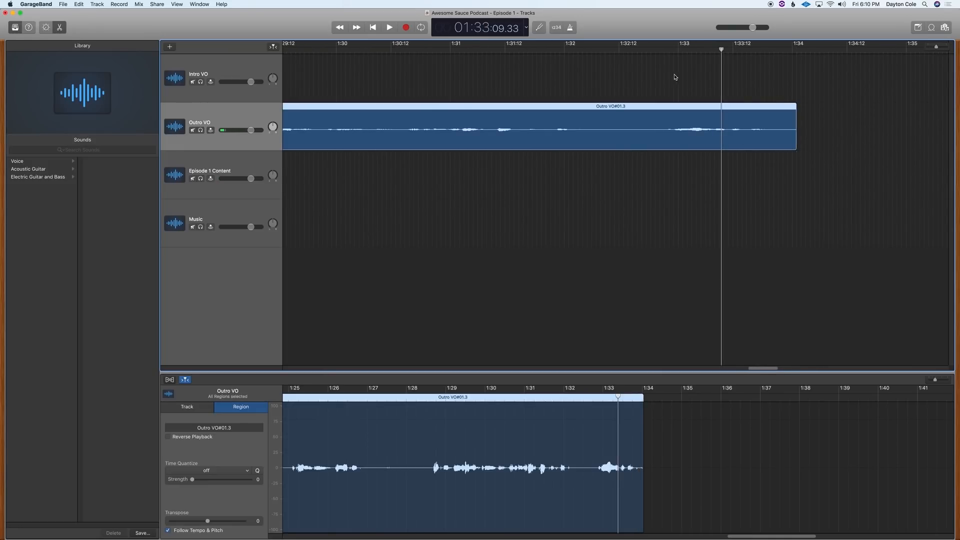
{"action": "key", "text": "space"}
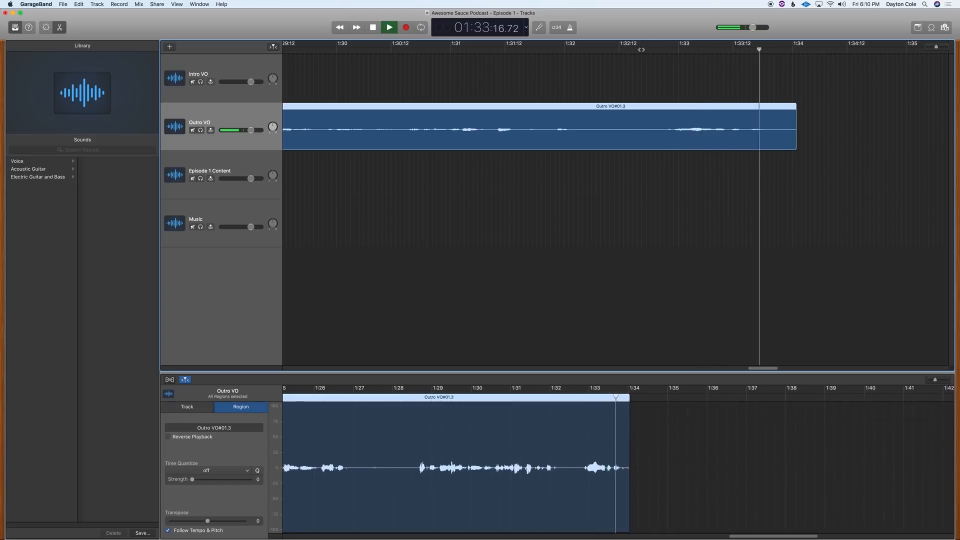
Extend the end of the Outro VO region to about 1:35 and play through its closing words.
{"action": "left_click_drag", "start_coordinate": [936, 47], "coordinate": [930, 50]}
{"action": "key", "text": "space"}
{"action": "left_click_drag", "start_coordinate": [601, 142], "coordinate": [621, 148]}
{"action": "left_click", "coordinate": [589, 48]}
{"action": "key", "text": "space"}
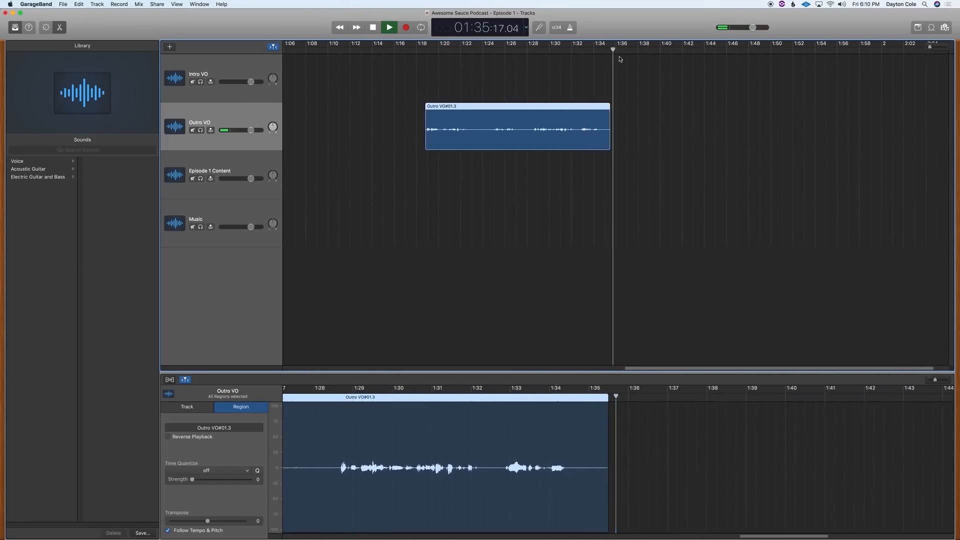
{"action": "key", "text": "space"}
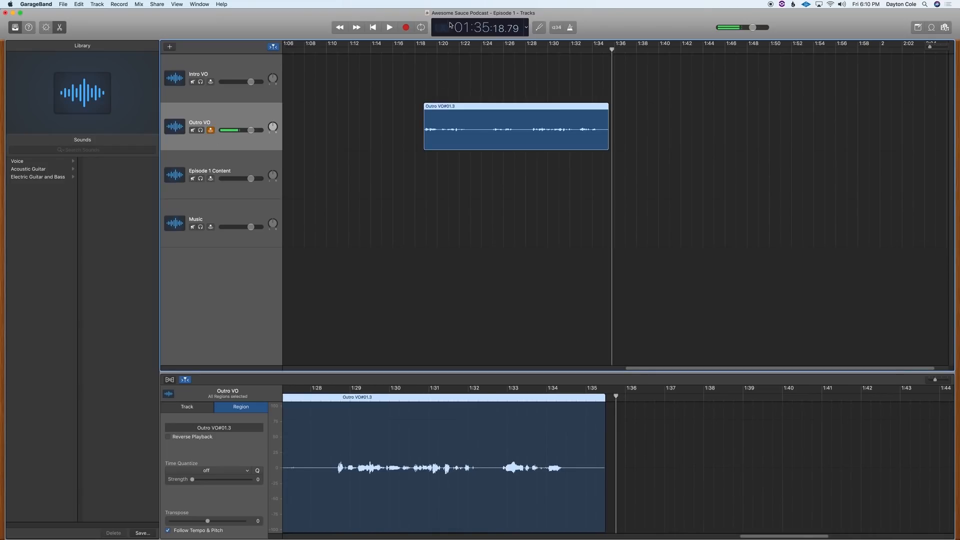
Record a new closing line on the Outro VO track from about 1:35:18 to 1:41:02.
{"action": "left_click", "coordinate": [404, 31]}
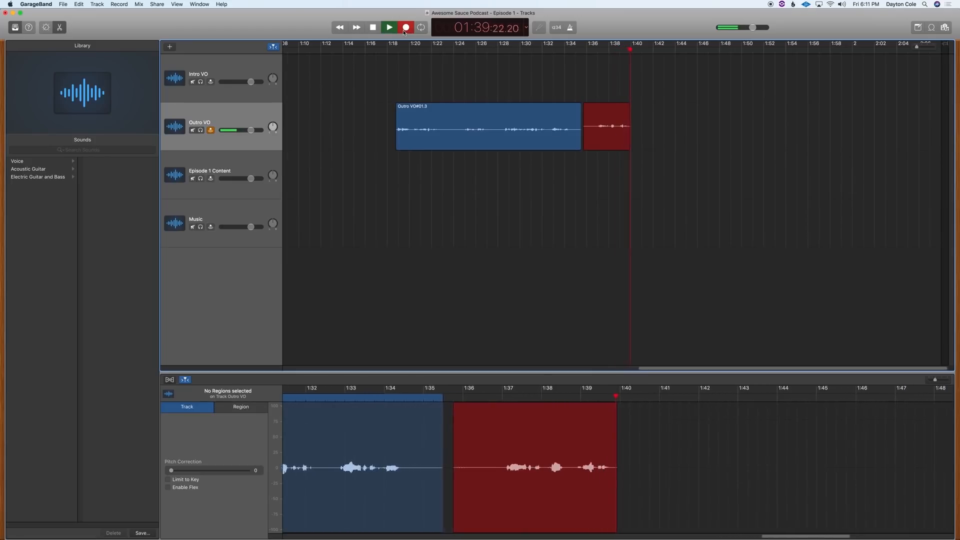
{"action": "key", "text": "space"}
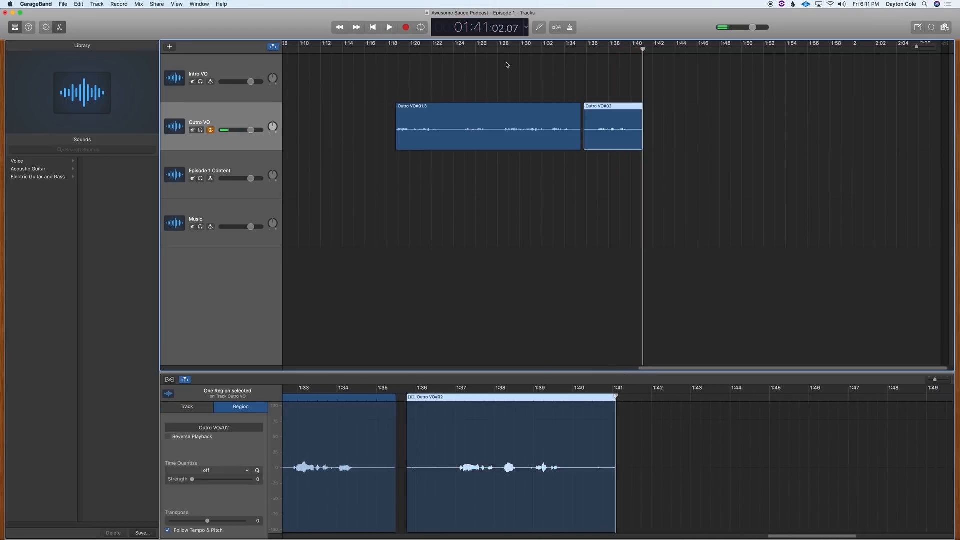
Play the outro from about 1:31, and trim the silent start of the new recording to about 1:36:15.
{"action": "left_click", "coordinate": [530, 50]}
{"action": "key", "text": "space"}
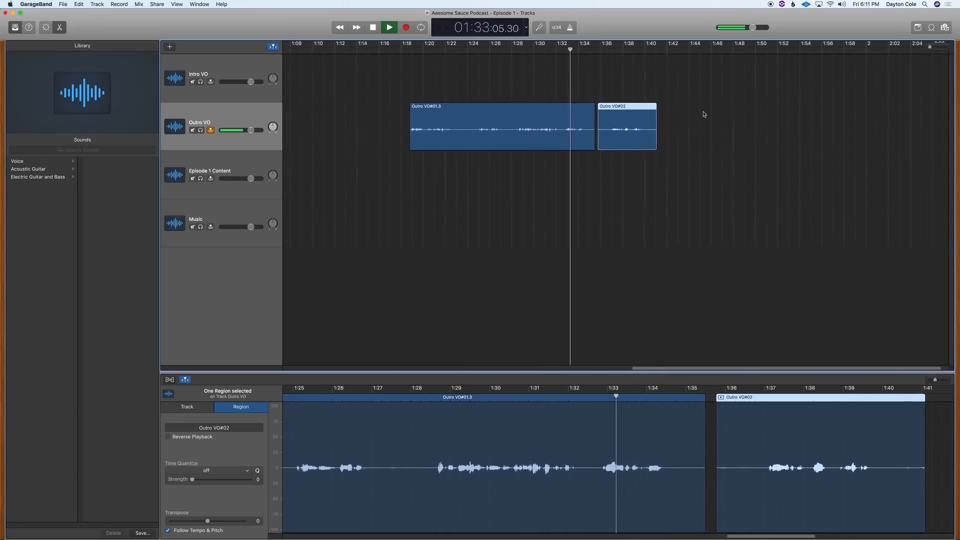
{"action": "key", "text": "space"}
{"action": "left_click_drag", "start_coordinate": [607, 136], "coordinate": [613, 137]}
Split the first Outro VO region at 1:32:15, in the silence before its closing line.
{"action": "left_click_drag", "start_coordinate": [571, 48], "coordinate": [566, 49]}
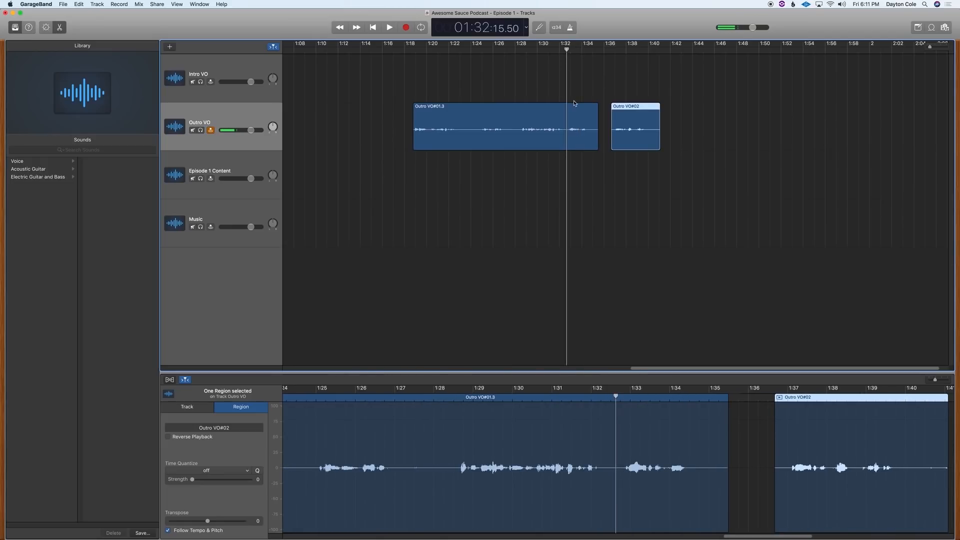
{"action": "left_click", "coordinate": [566, 137]}
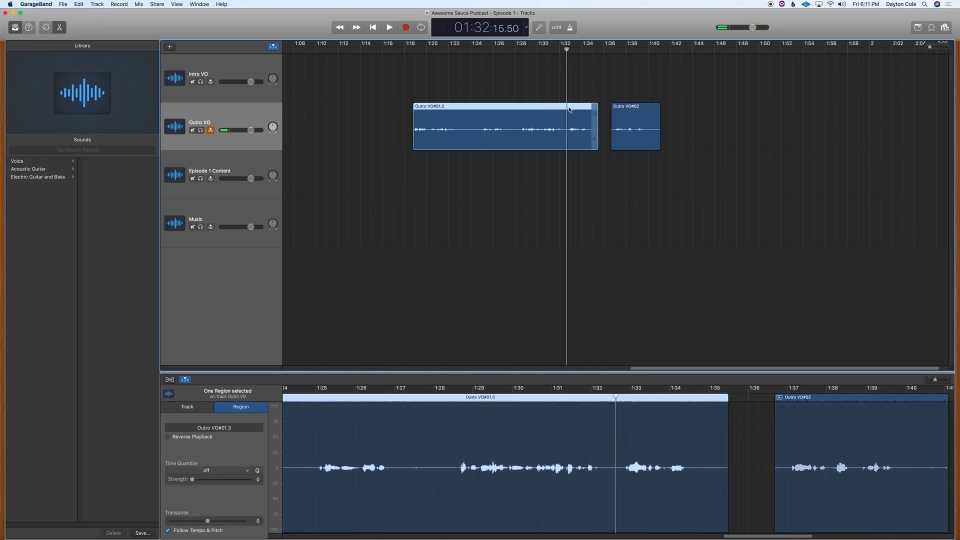
{"action": "key", "text": "super+t"}
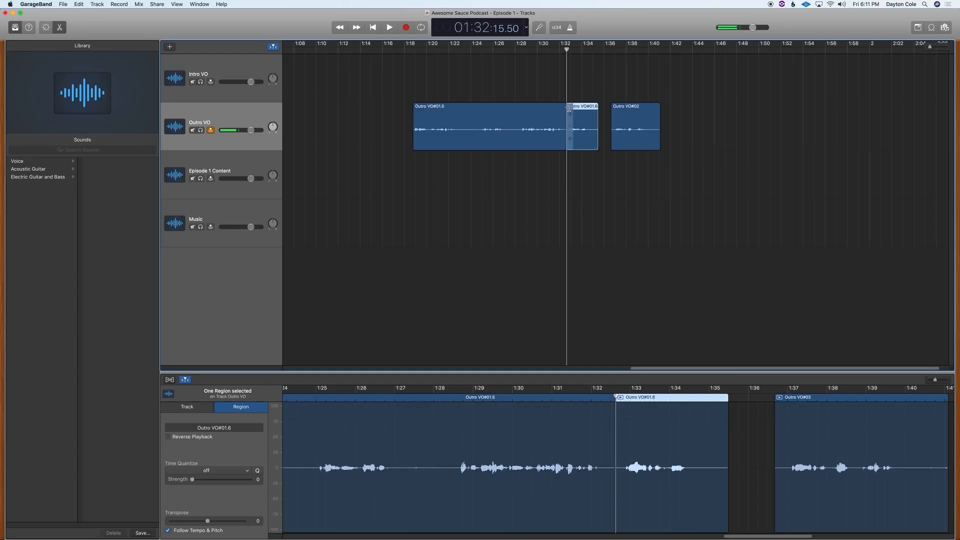
Replace the old closing line with the new Outro VO recording, placed directly against the first region's end, and play across the join.
{"action": "key", "text": "Delete"}
{"action": "left_click_drag", "start_coordinate": [635, 145], "coordinate": [590, 145]}
{"action": "left_click", "coordinate": [550, 49]}
{"action": "key", "text": "space"}
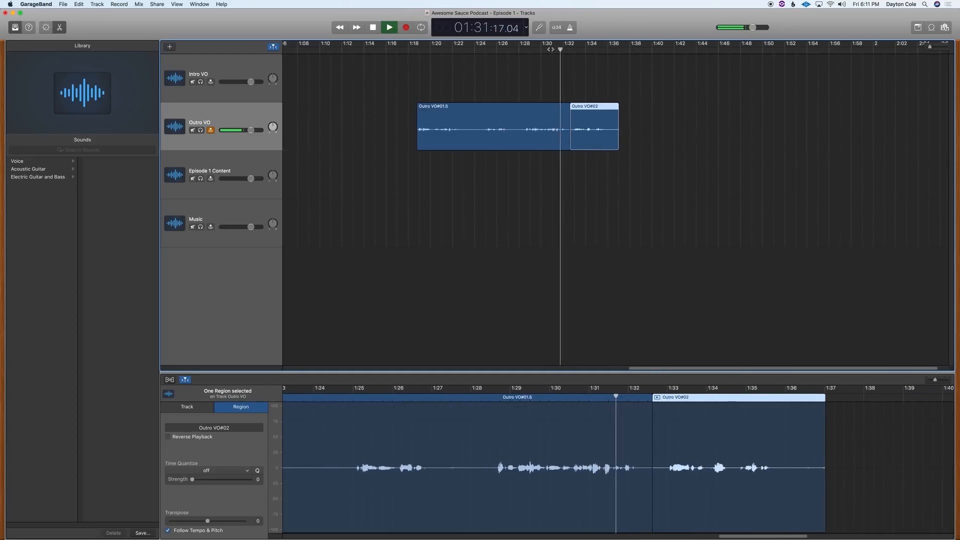
{"action": "key", "text": "space"}
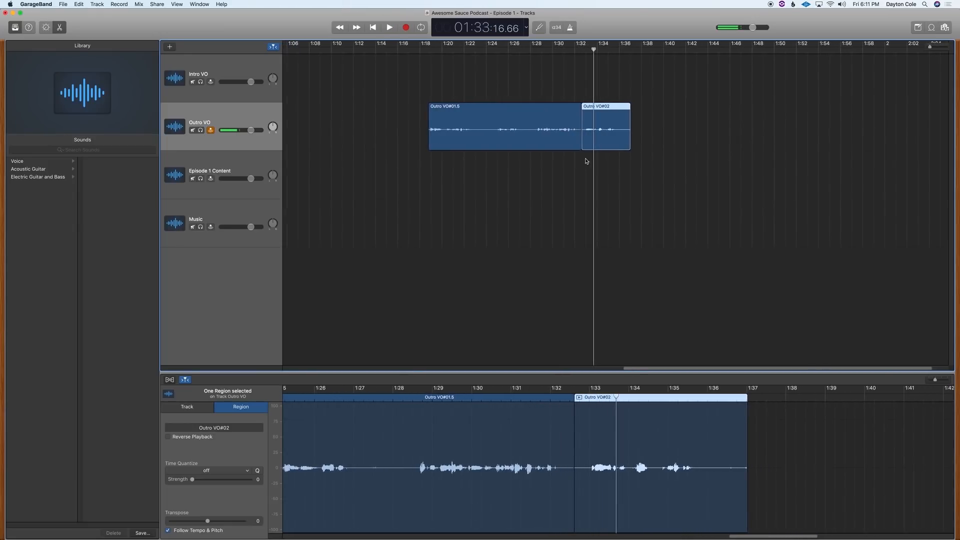
Lengthen the pause by extending the new closing region's silent start, butt it against the first Outro VO region, and play the join.
{"action": "left_click_drag", "start_coordinate": [930, 48], "coordinate": [935, 47]}
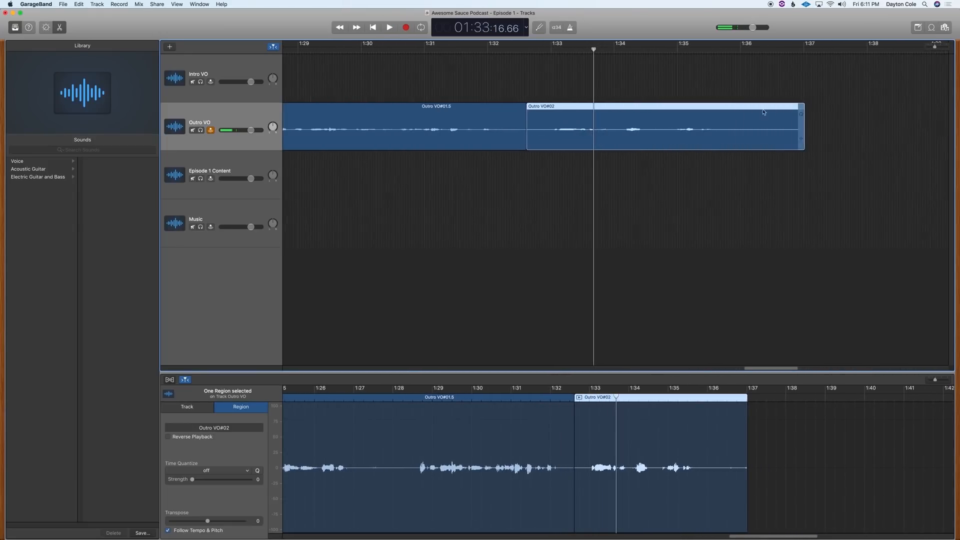
{"action": "left_click_drag", "start_coordinate": [651, 143], "coordinate": [696, 144]}
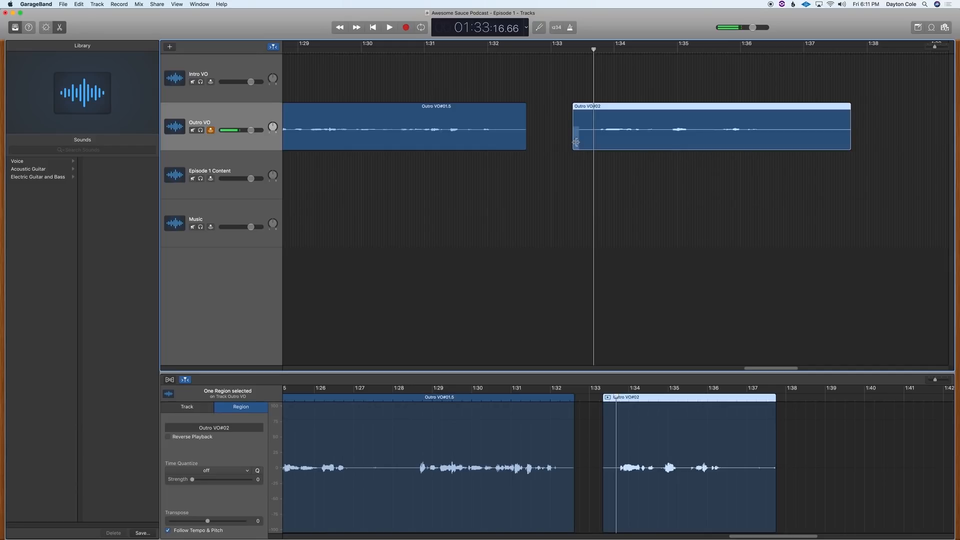
{"action": "mouse_move", "coordinate": [545, 143]}
{"action": "left_mouse_down"}
{"action": "mouse_move", "coordinate": [533, 143]}
{"action": "mouse_move", "coordinate": [551, 148]}
{"action": "left_mouse_up"}
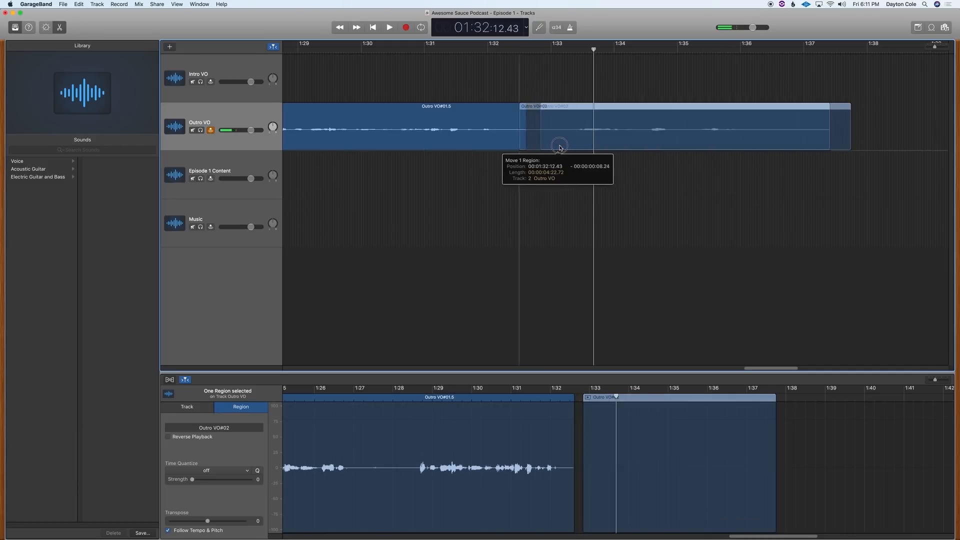
{"action": "left_click", "coordinate": [466, 50]}
{"action": "key", "text": "space"}
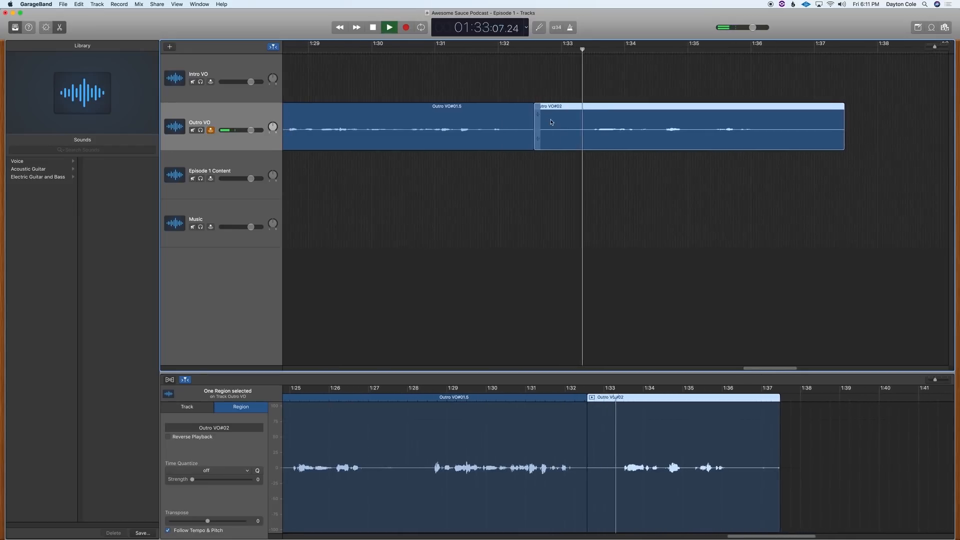
{"action": "key", "text": "space"}
{"action": "left_click", "coordinate": [489, 53]}
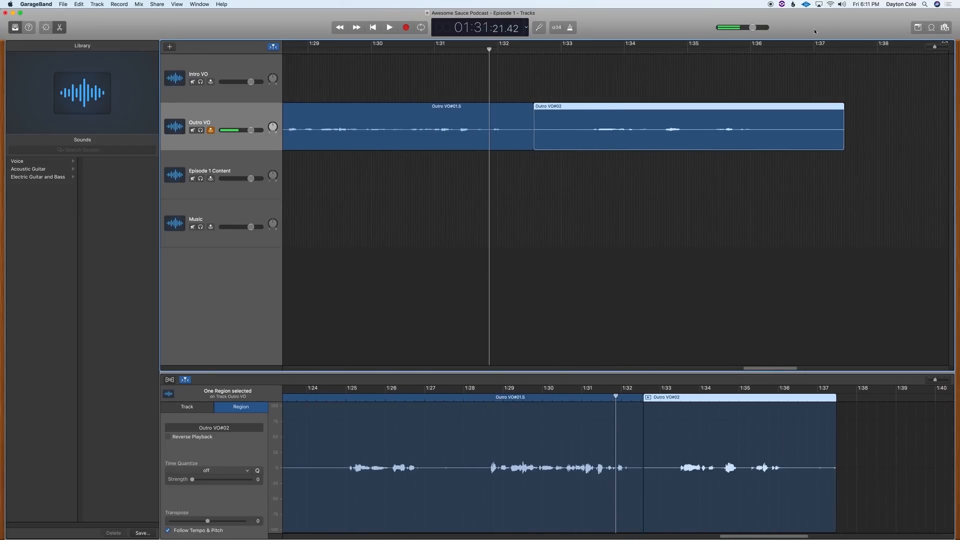
{"action": "left_click_drag", "start_coordinate": [933, 47], "coordinate": [892, 49]}
{"action": "left_click", "coordinate": [645, 139], "text": "shift"}
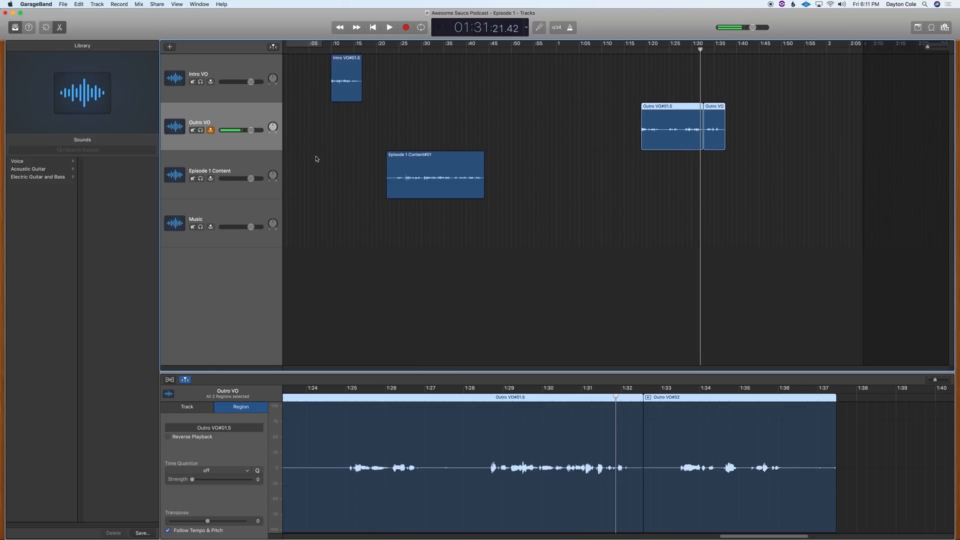
Bring the Southern Love WAV file from the Downloads folder onto the Music track near the project's start.
{"action": "left_click", "coordinate": [235, 218]}
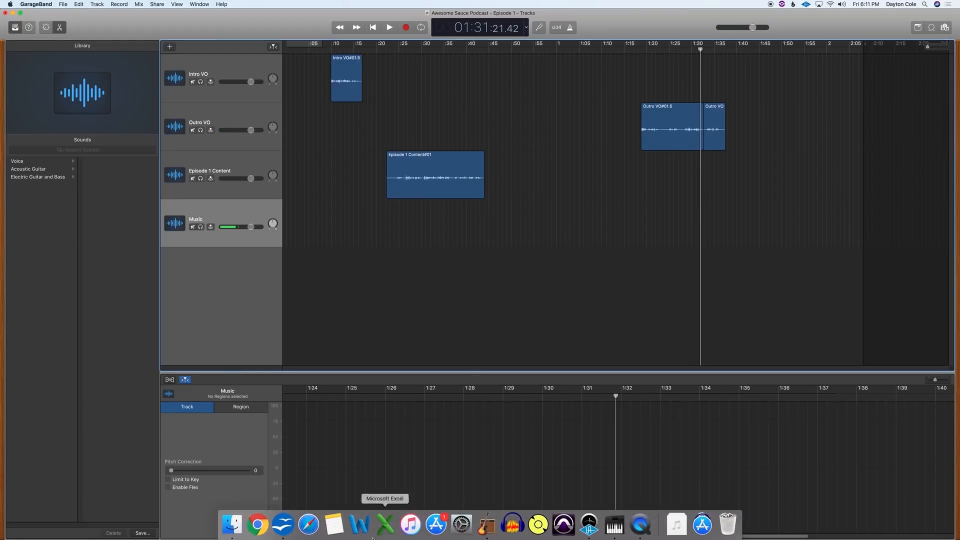
{"action": "left_click", "coordinate": [239, 526]}
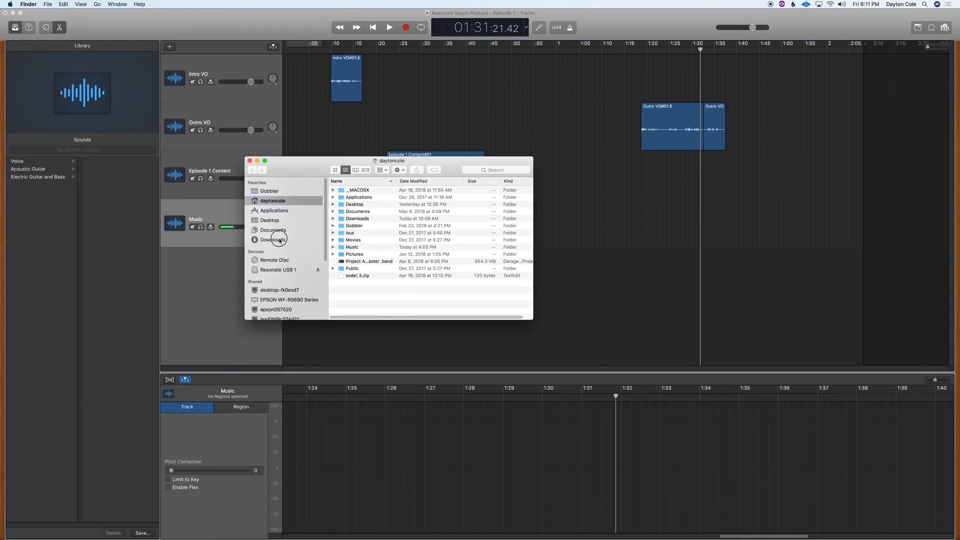
{"action": "left_click", "coordinate": [273, 240]}
{"action": "left_click_drag", "start_coordinate": [312, 171], "coordinate": [640, 184]}
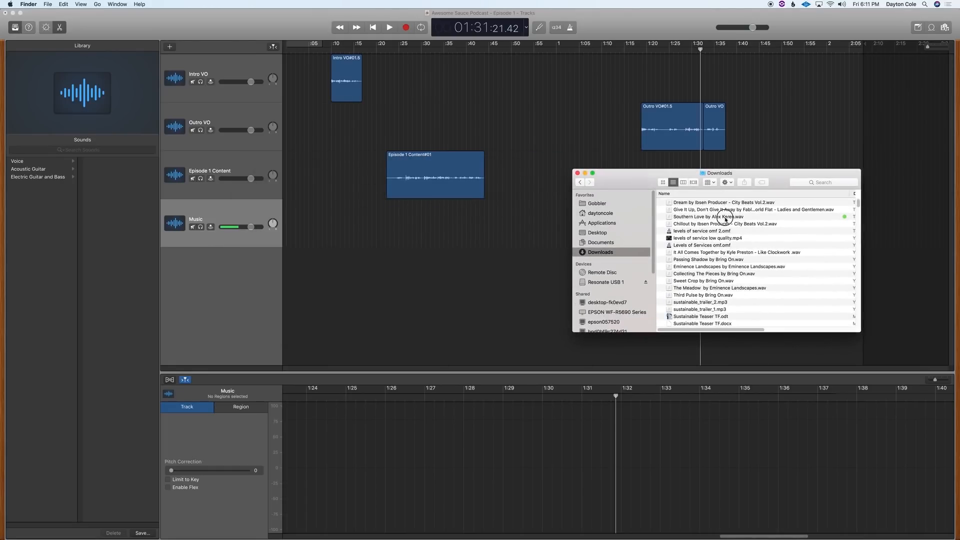
{"action": "mouse_move", "coordinate": [725, 219]}
{"action": "left_mouse_down"}
{"action": "mouse_move", "coordinate": [390, 250]}
{"action": "mouse_move", "coordinate": [301, 232]}
{"action": "left_mouse_up"}
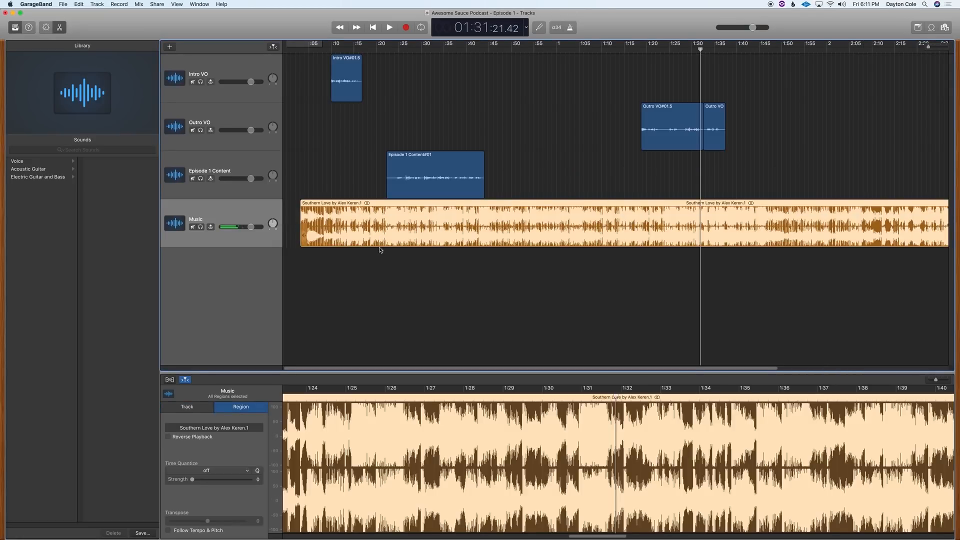
Move the music region to the very start of the project and lower the Music track's volume to about -26.5 dB while playing.
{"action": "left_click_drag", "start_coordinate": [385, 243], "coordinate": [370, 243]}
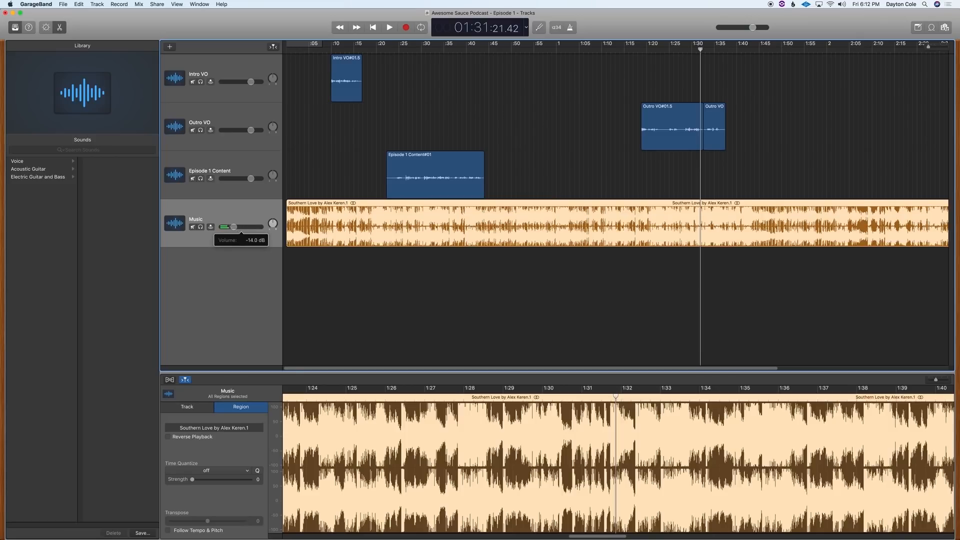
{"action": "key", "text": "Return"}
{"action": "key", "text": "space"}
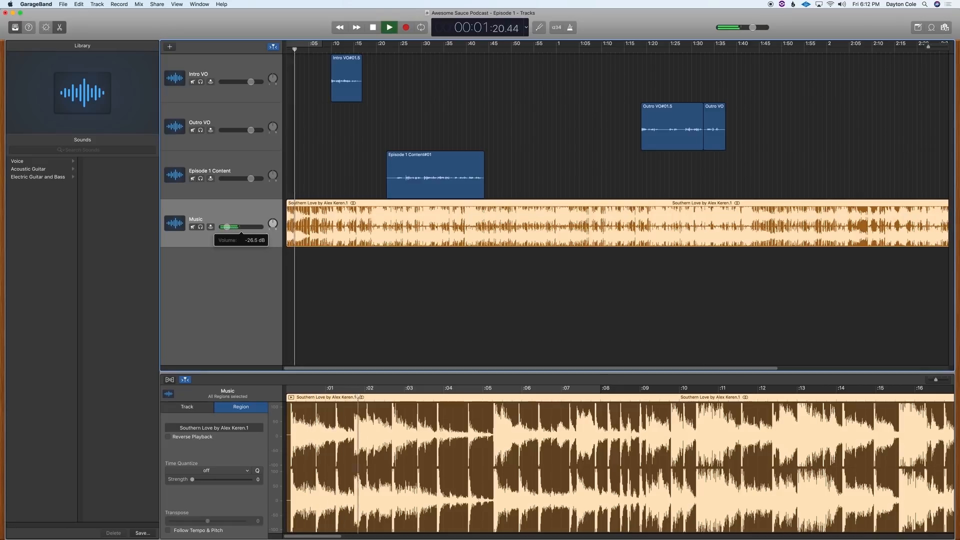
Move the Intro VO region to start at about 0:05 and the Episode 1 Content region to about 0:20 over the music.
{"action": "left_click_drag", "start_coordinate": [345, 101], "coordinate": [323, 101]}
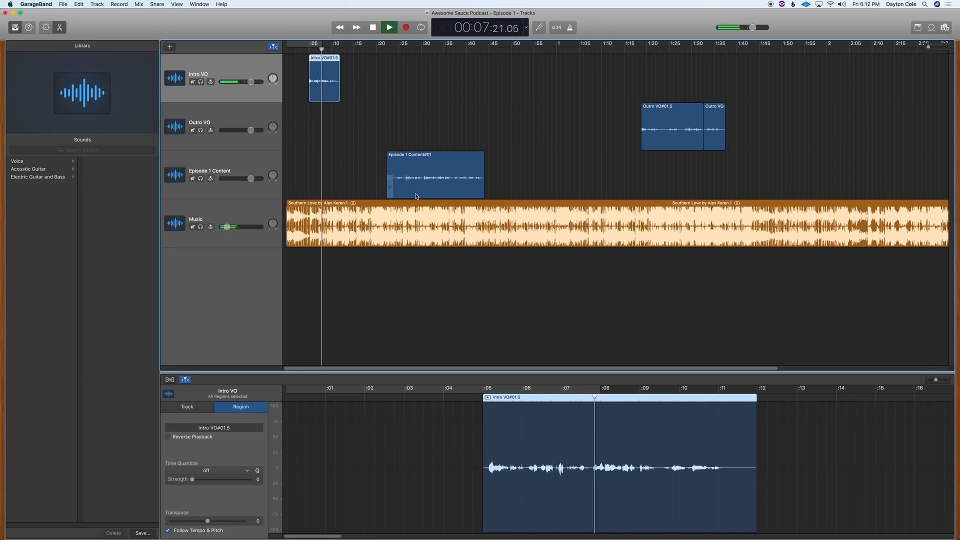
{"action": "left_click", "coordinate": [391, 190]}
{"action": "mouse_move", "coordinate": [390, 190]}
{"action": "left_mouse_down"}
{"action": "mouse_move", "coordinate": [377, 184]}
{"action": "mouse_move", "coordinate": [406, 187]}
{"action": "left_mouse_up"}
{"action": "key", "text": "space"}
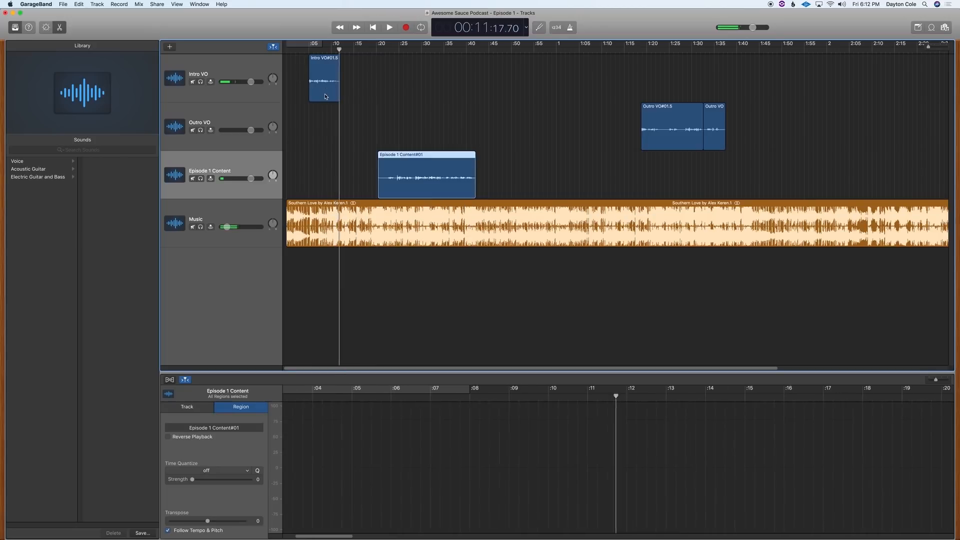
Move the Intro VO region earlier to start at about 0:03, and play the music from 0:11:17.
{"action": "left_click_drag", "start_coordinate": [323, 95], "coordinate": [325, 111]}
{"action": "left_click", "coordinate": [325, 111]}
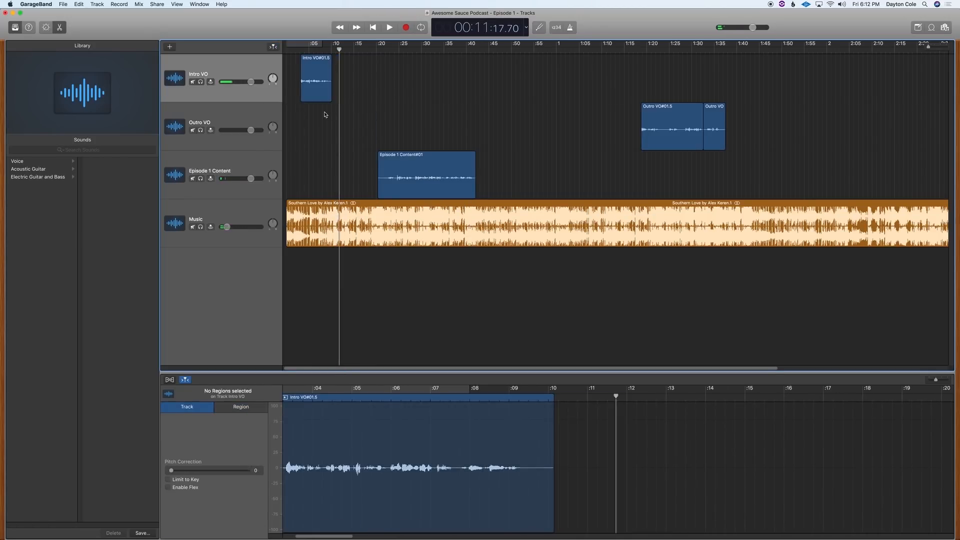
{"action": "key", "text": "space"}
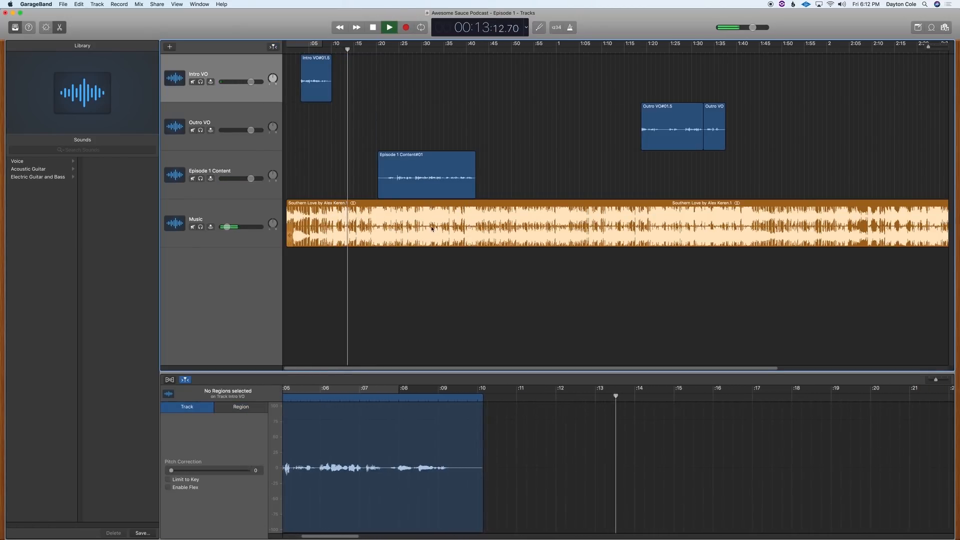
{"action": "key", "text": "space"}
Split the music region at 0:32:18 and delete everything after the cut.
{"action": "left_click", "coordinate": [393, 241]}
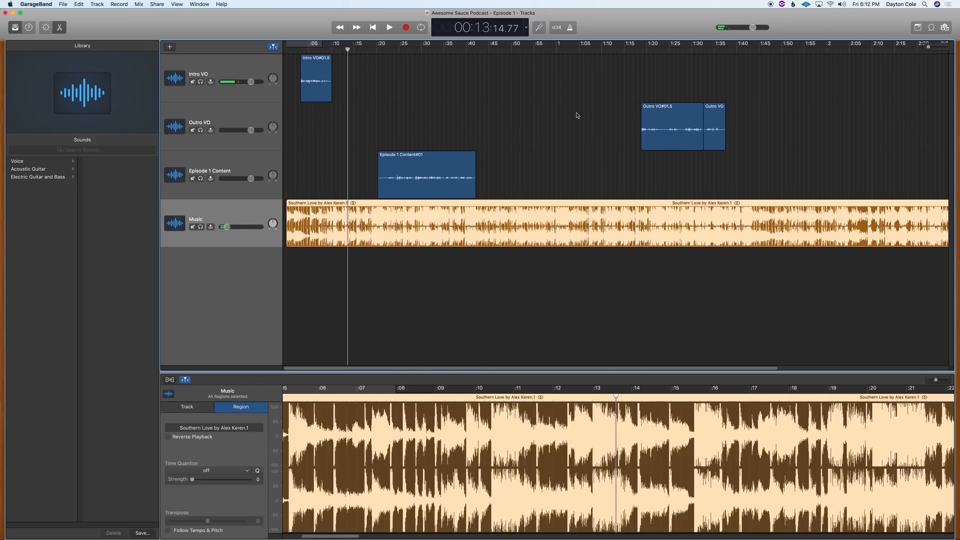
{"action": "left_click_drag", "start_coordinate": [933, 45], "coordinate": [924, 46]}
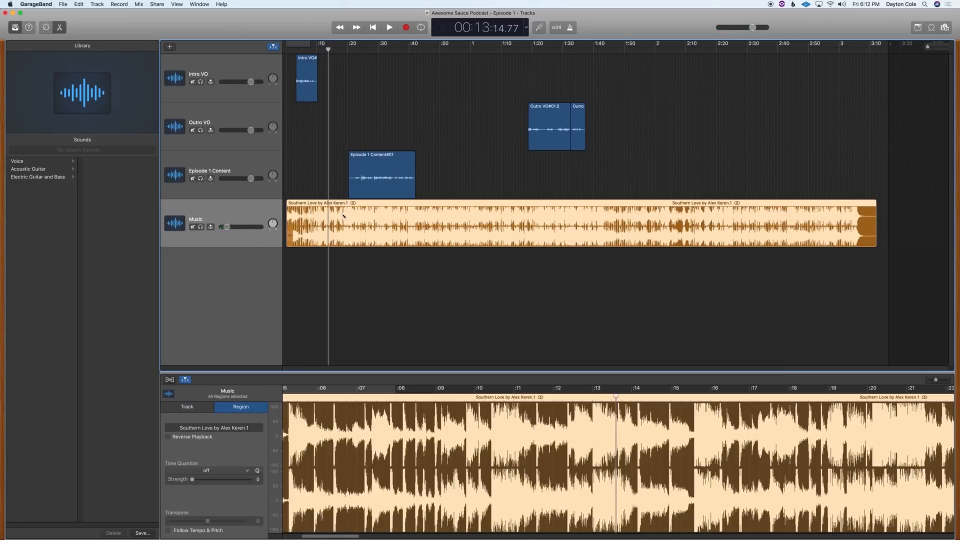
{"action": "left_click", "coordinate": [387, 50]}
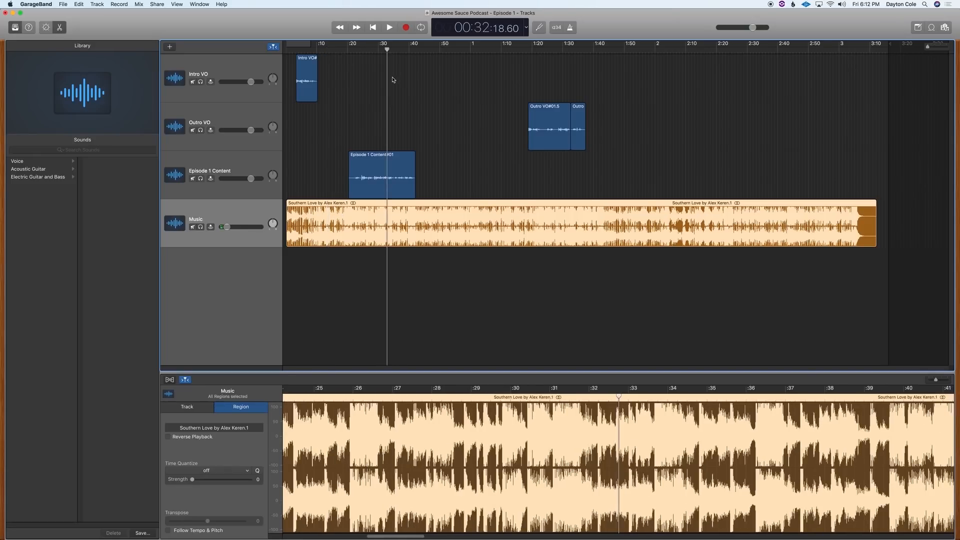
{"action": "key", "text": "super+t"}
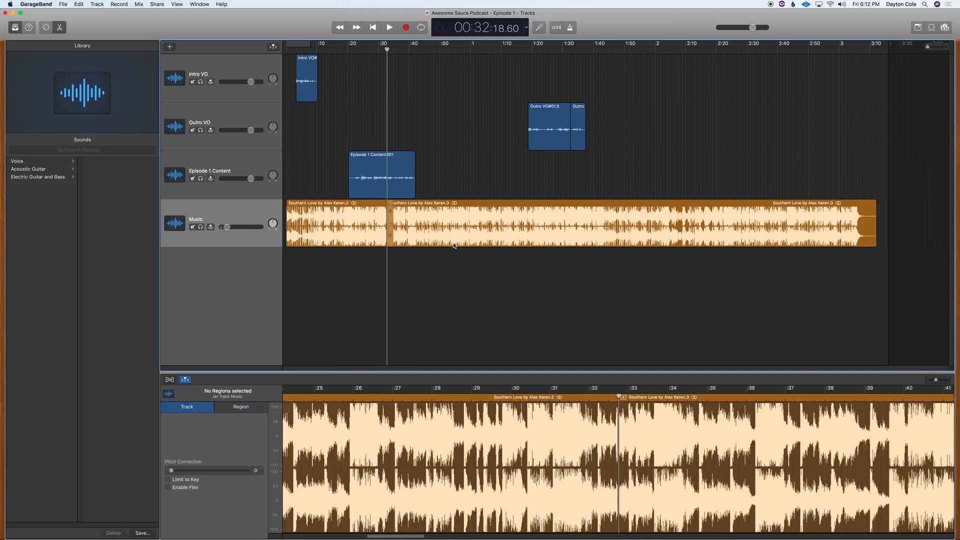
{"action": "key", "text": "Delete"}
Show the track automation and add a volume point to the Music track at about 0:16.
{"action": "left_click", "coordinate": [337, 49]}
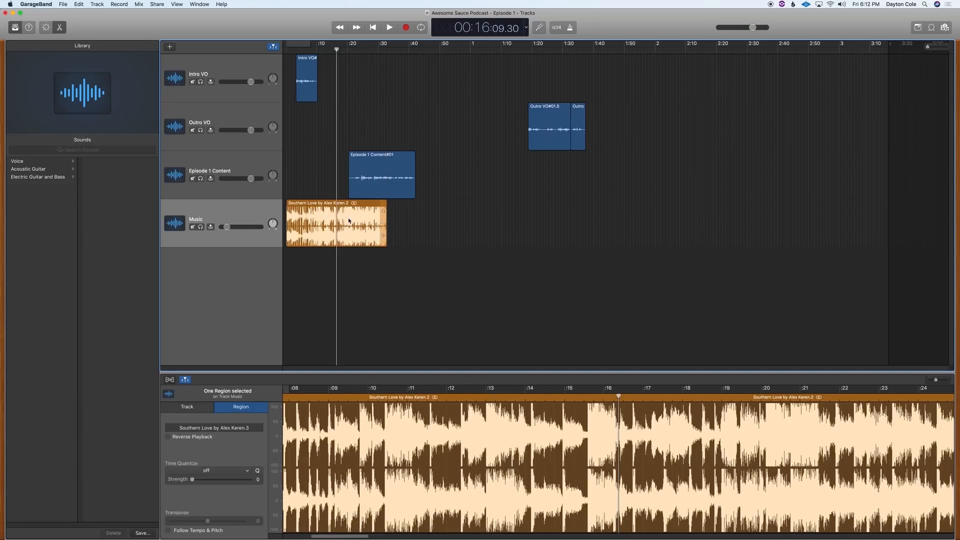
{"action": "key", "text": "a"}
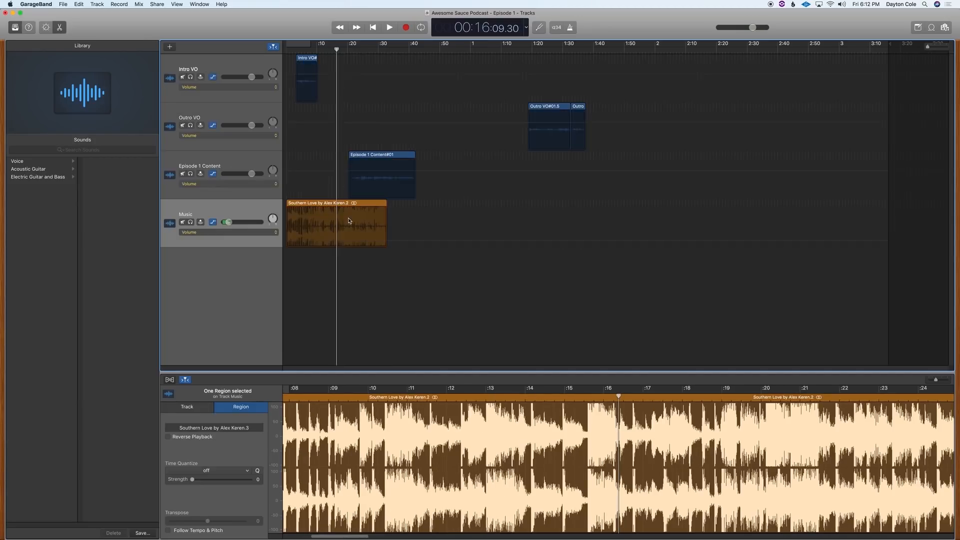
{"action": "key", "text": "a"}
{"action": "key", "text": "a"}
{"action": "key", "text": "a"}
{"action": "key", "text": "a"}
{"action": "key", "text": "a"}
{"action": "key", "text": "a"}
{"action": "left_click", "coordinate": [340, 243]}
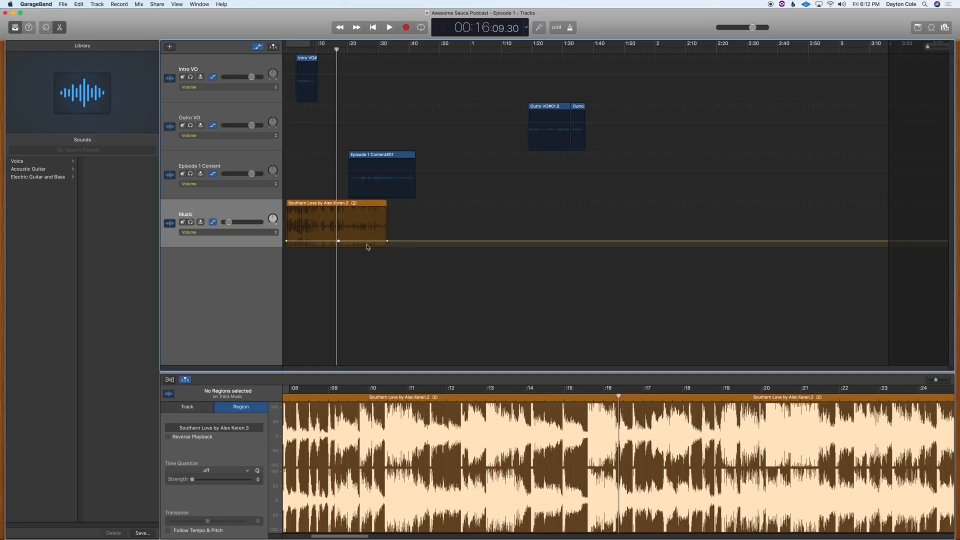
Fade the music down with volume points at about 0:20, 0:23 (about -38.4 dB) and 0:32, falling to near silence at about 0:36.
{"action": "left_click_drag", "start_coordinate": [387, 241], "coordinate": [398, 246]}
{"action": "key", "text": "space"}
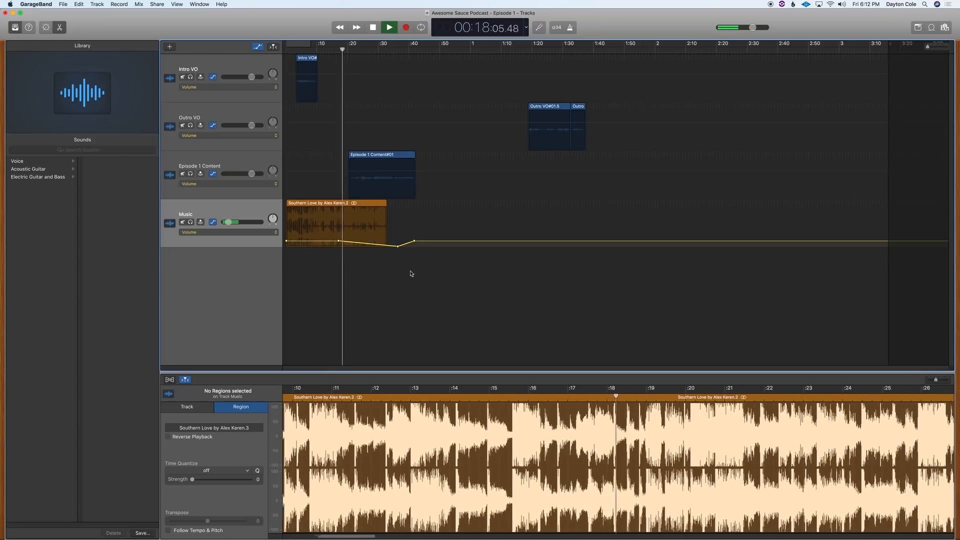
{"action": "left_click", "coordinate": [356, 243]}
{"action": "left_click", "coordinate": [348, 243]}
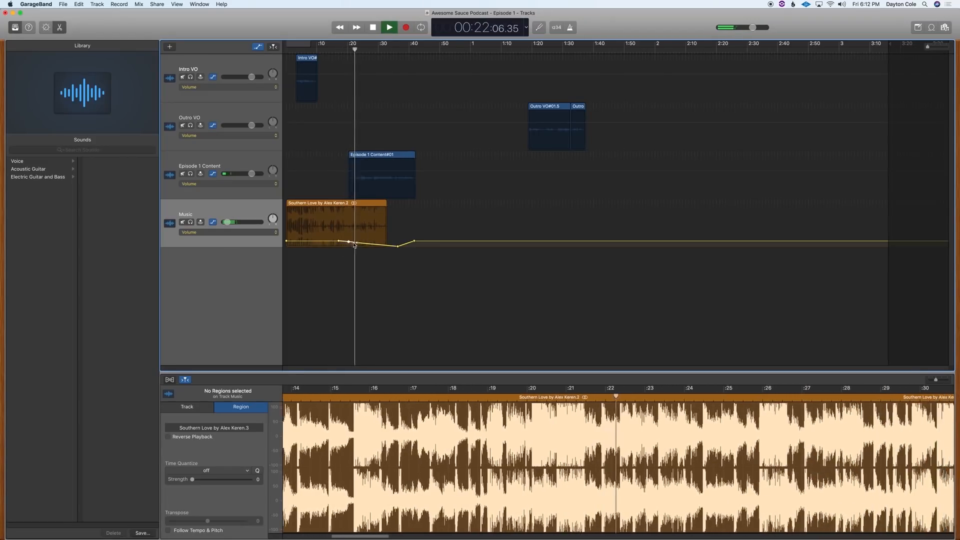
{"action": "left_click", "coordinate": [356, 244]}
{"action": "key", "text": "space"}
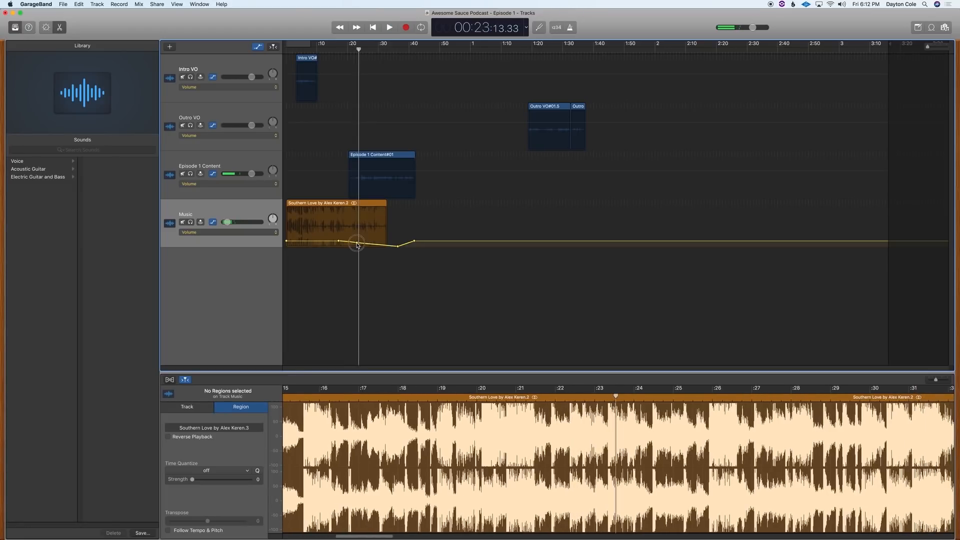
{"action": "left_click", "coordinate": [357, 244]}
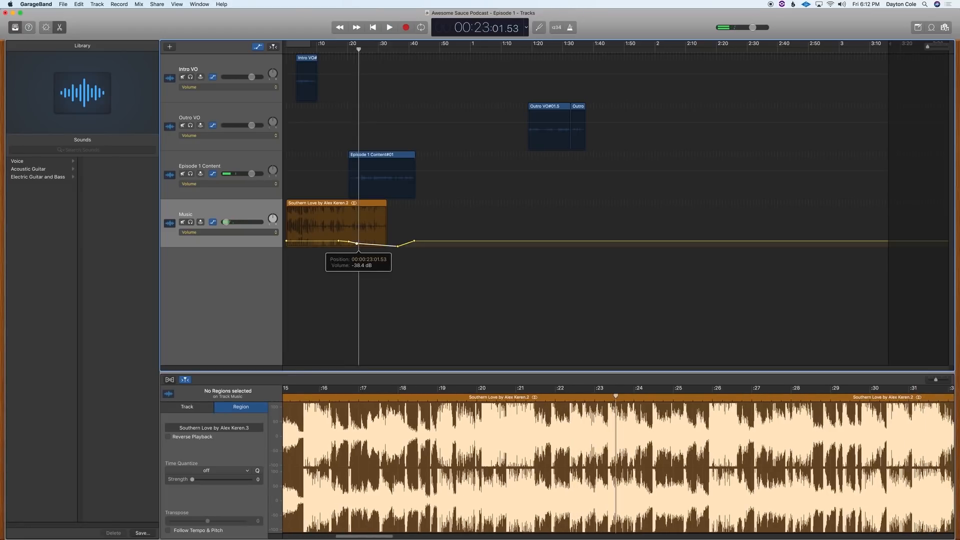
{"action": "left_click", "coordinate": [384, 246]}
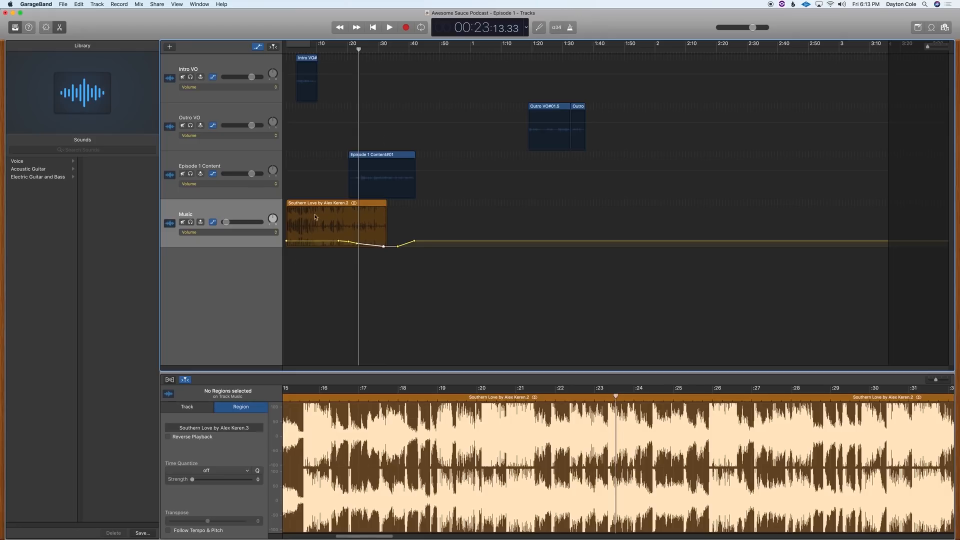
With the automation hidden, move the Episode 1 Content region to start at about 0:26 and play the transition from about 0:22.
{"action": "key", "text": "a"}
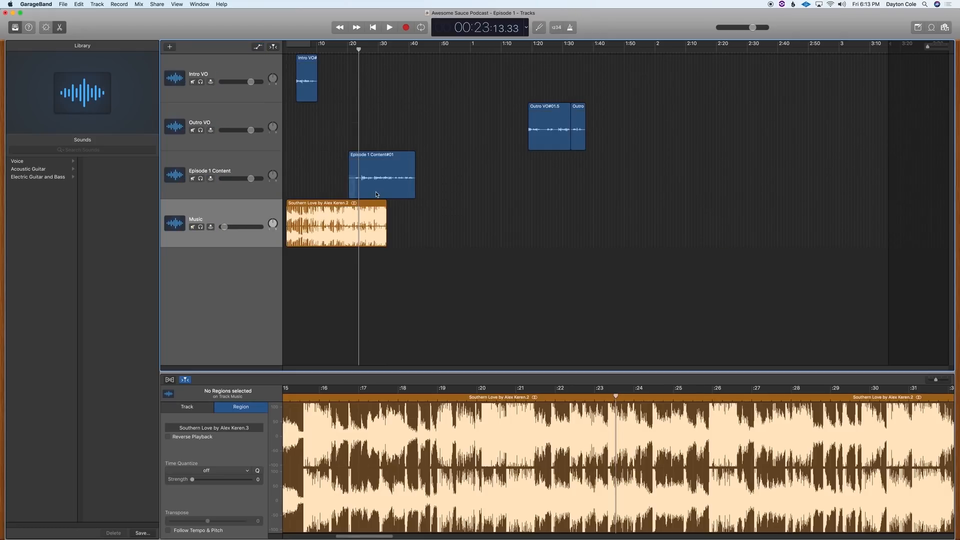
{"action": "mouse_move", "coordinate": [376, 194]}
{"action": "left_mouse_down"}
{"action": "mouse_move", "coordinate": [417, 188]}
{"action": "mouse_move", "coordinate": [394, 188]}
{"action": "left_mouse_up"}
{"action": "left_click", "coordinate": [304, 48]}
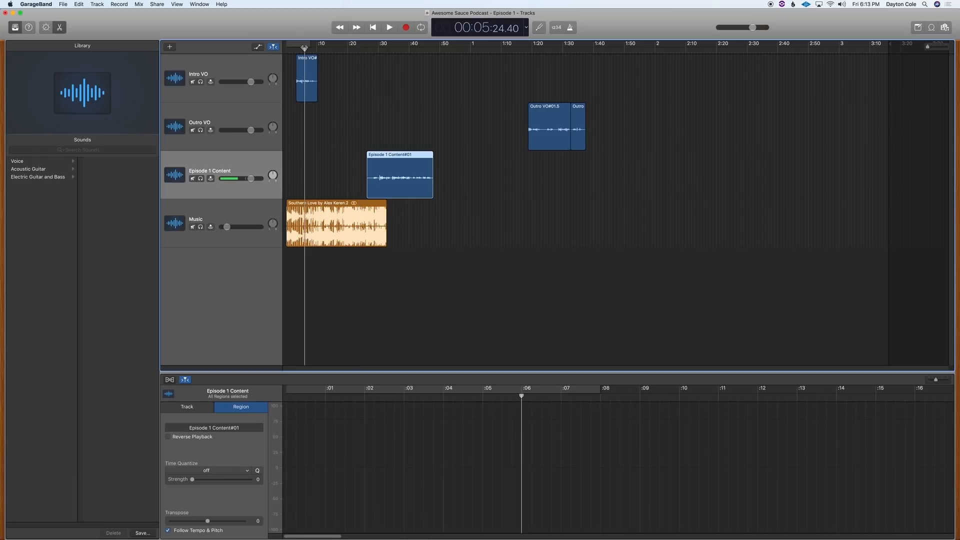
{"action": "left_click", "coordinate": [353, 45]}
{"action": "key", "text": "space"}
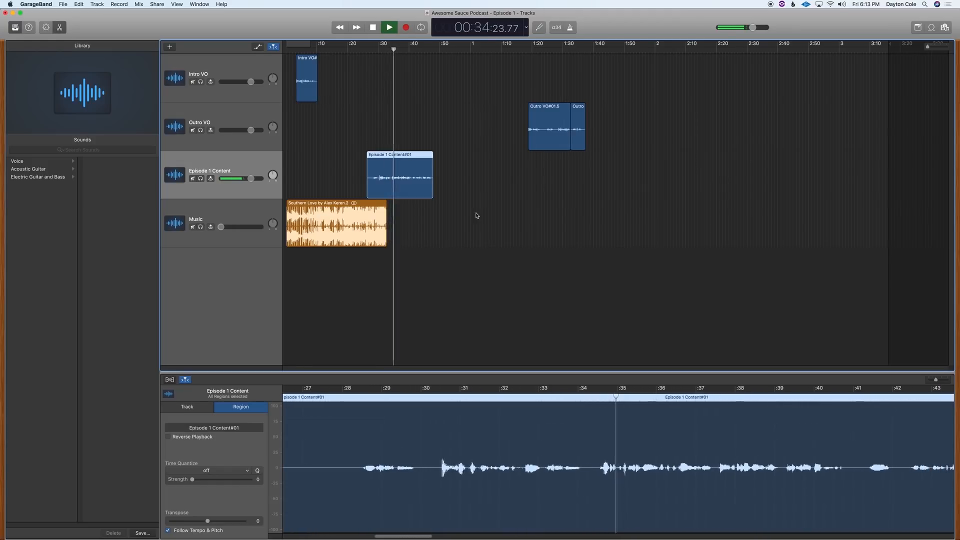
{"action": "key", "text": "space"}
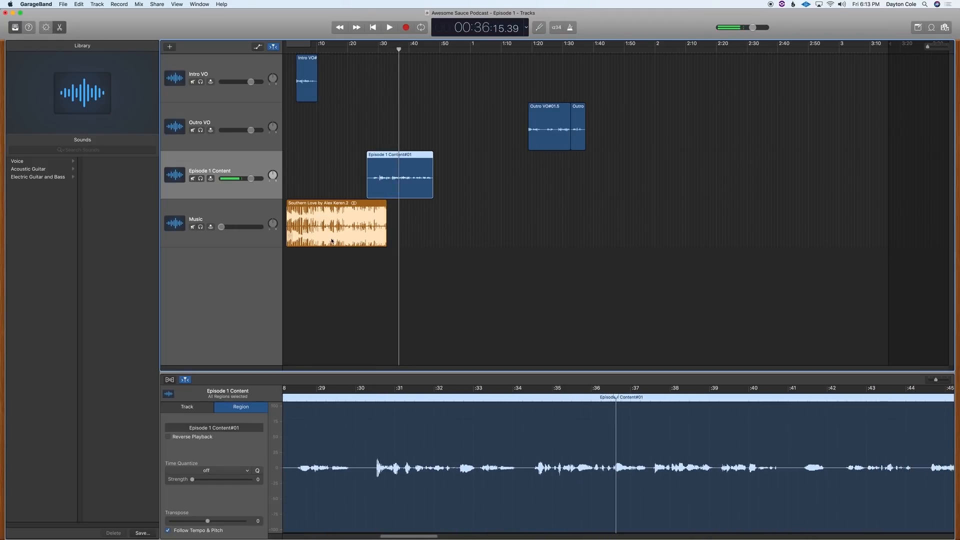
Duplicate the music region after the first one, extend the copy's end to about 2:55, and shift it to start at about 0:45.
{"action": "left_click", "coordinate": [327, 235]}
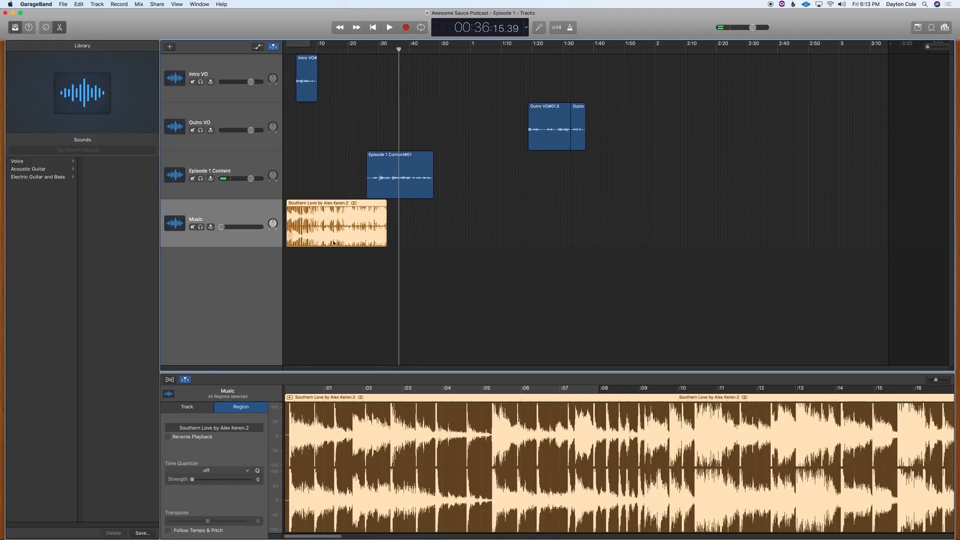
{"action": "left_click_drag", "start_coordinate": [434, 241], "coordinate": [493, 225]}
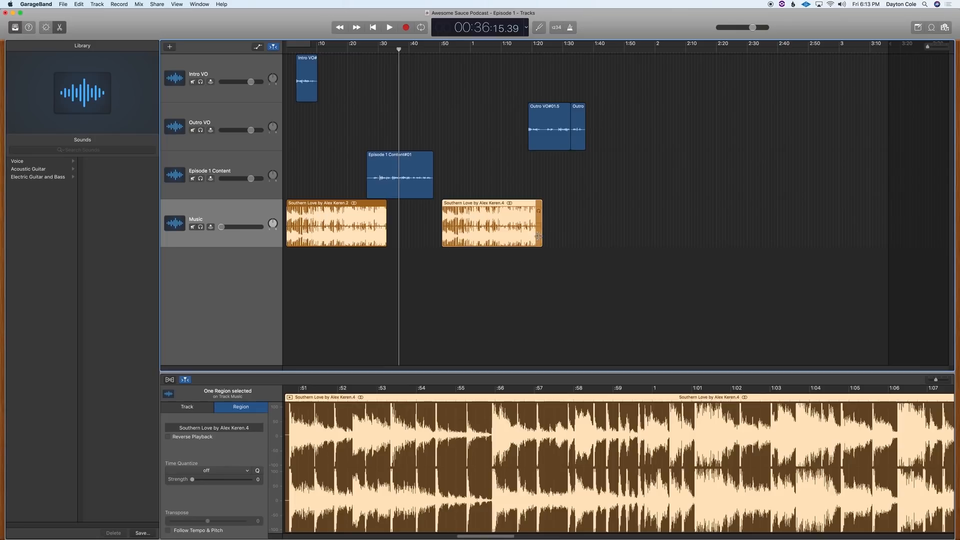
{"action": "left_click_drag", "start_coordinate": [540, 224], "coordinate": [822, 235]}
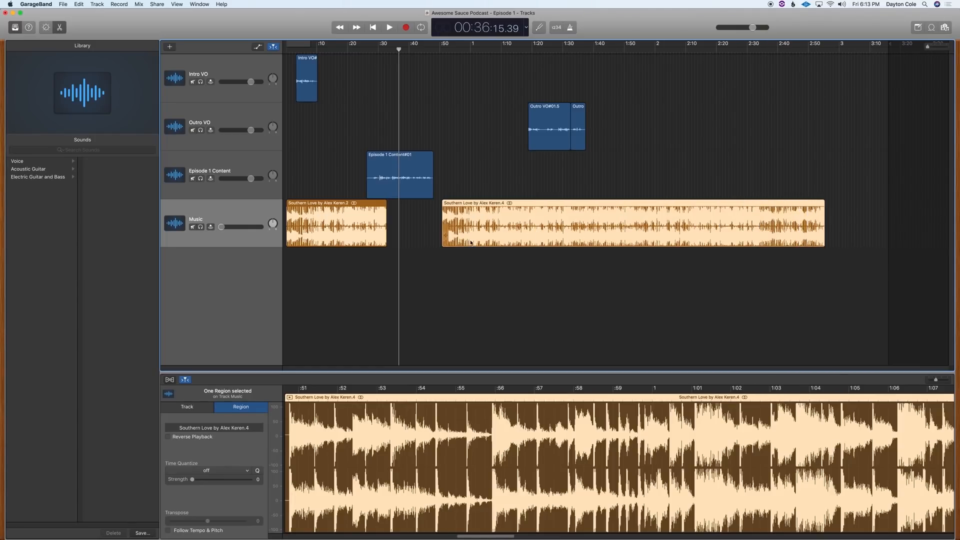
{"action": "left_click_drag", "start_coordinate": [518, 236], "coordinate": [454, 231]}
Move the second music region to start at about 0:41 and shape its volume fade-in from near silence at about 0:43 to about 0:56.
{"action": "key", "text": "a"}
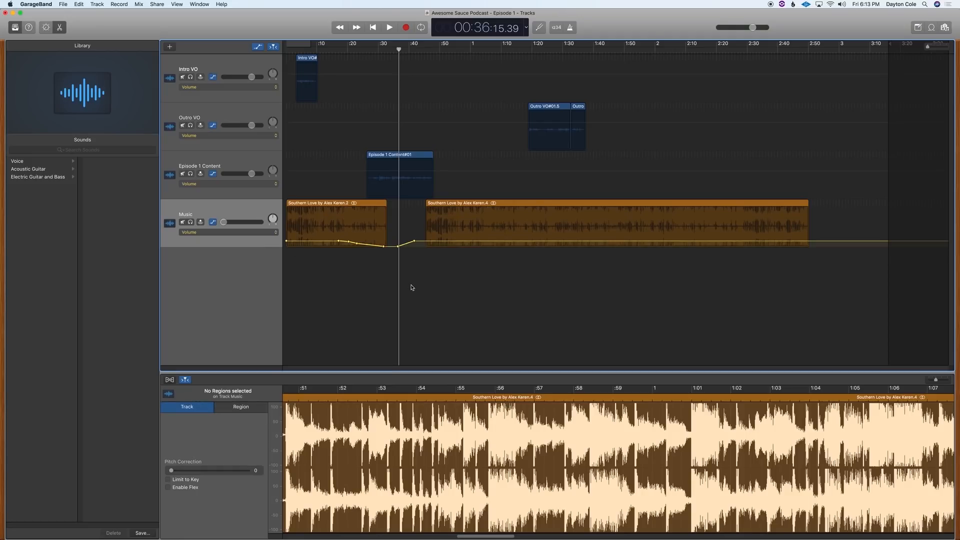
{"action": "left_click", "coordinate": [425, 241]}
{"action": "mouse_move", "coordinate": [426, 241]}
{"action": "left_mouse_down"}
{"action": "mouse_move", "coordinate": [466, 245]}
{"action": "mouse_move", "coordinate": [415, 246]}
{"action": "left_mouse_up"}
{"action": "key", "text": "a"}
{"action": "key", "text": "a"}
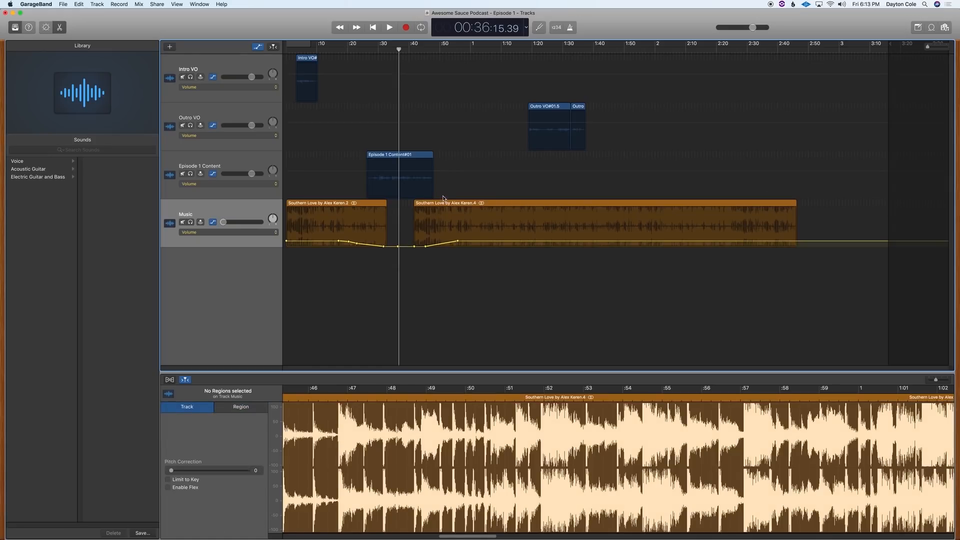
{"action": "left_click_drag", "start_coordinate": [443, 245], "coordinate": [435, 243]}
Play from about 0:45 to check the music fading in under the end of the episode content, and hide the automation.
{"action": "key", "text": "space"}
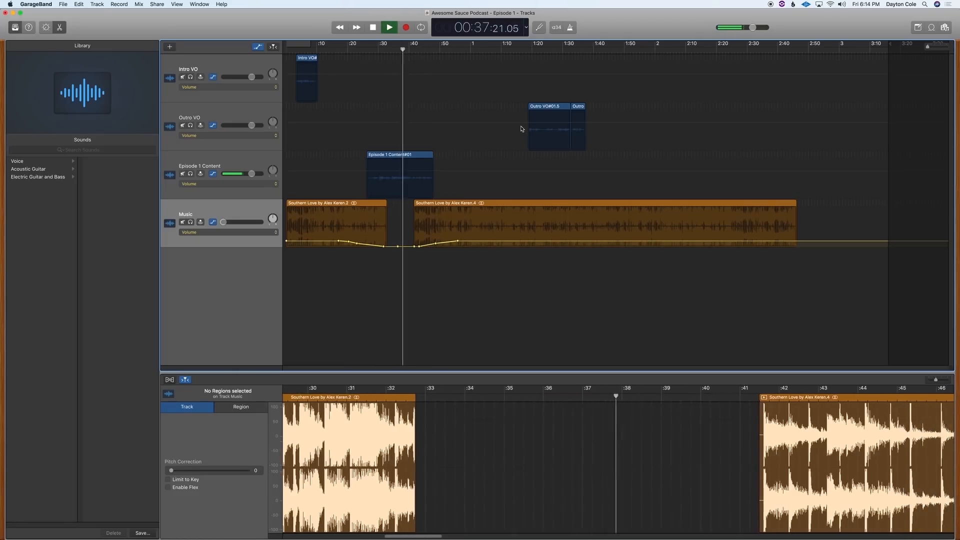
{"action": "left_click", "coordinate": [426, 48]}
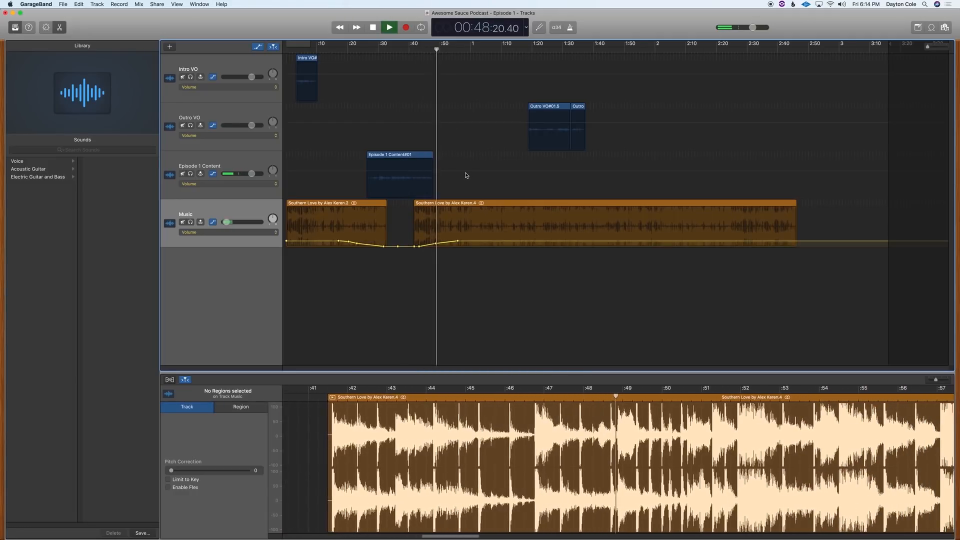
{"action": "key", "text": "a"}
{"action": "key", "text": "space"}
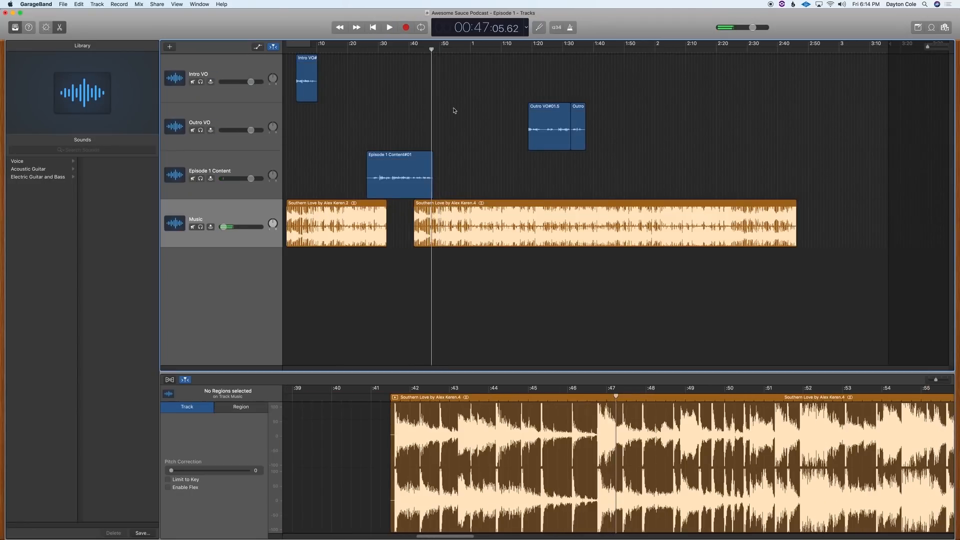
{"action": "left_click_drag", "start_coordinate": [928, 47], "coordinate": [927, 47]}
Move both Outro VO regions together to start at about 0:53 and play briefly from there with the automation shown.
{"action": "left_click", "coordinate": [542, 143]}
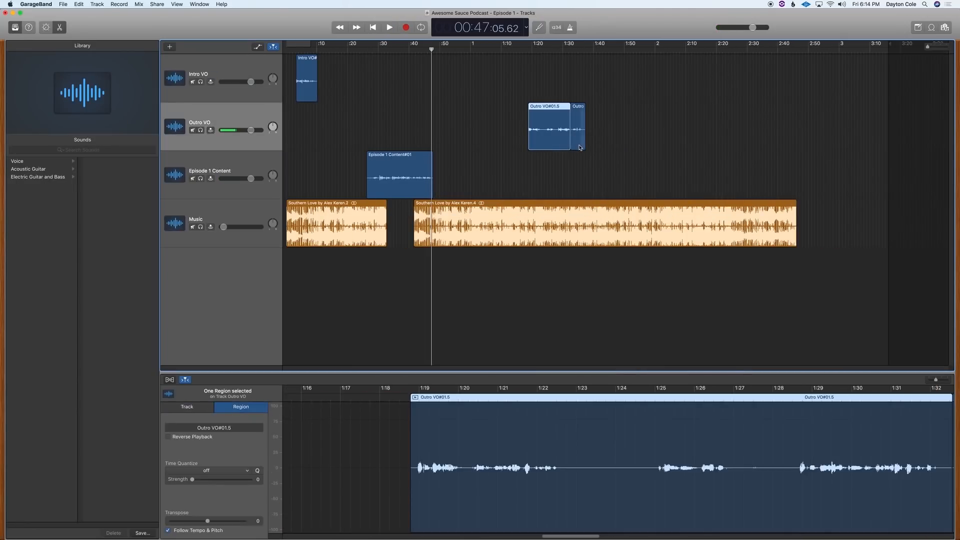
{"action": "left_click", "coordinate": [505, 146]}
{"action": "left_click_drag", "start_coordinate": [554, 145], "coordinate": [474, 145]}
{"action": "key", "text": "a"}
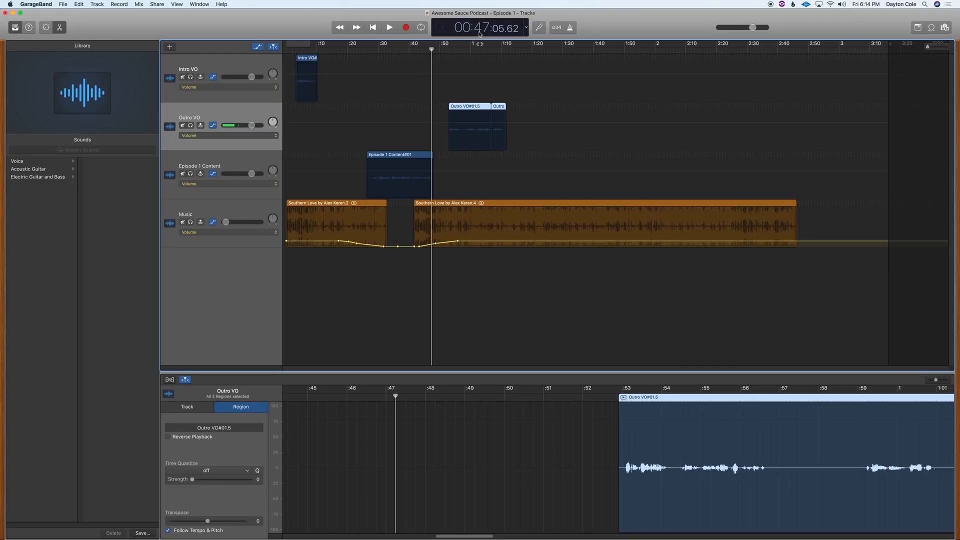
{"action": "left_click", "coordinate": [448, 48]}
{"action": "key", "text": "space"}
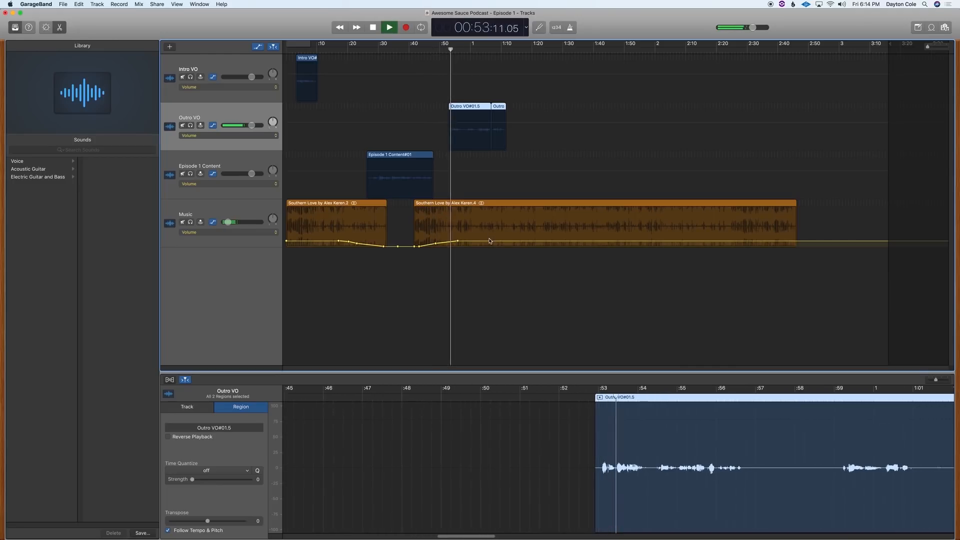
{"action": "key", "text": "space"}
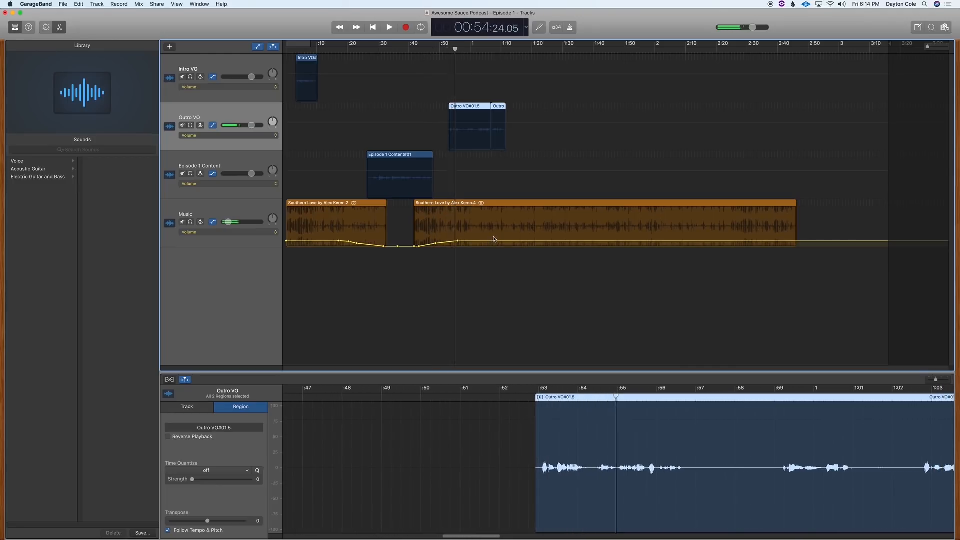
Add a music volume point near 0:54 and fade the music after the outro from about 1:12 to near silence at about 1:35.
{"action": "left_click", "coordinate": [458, 243]}
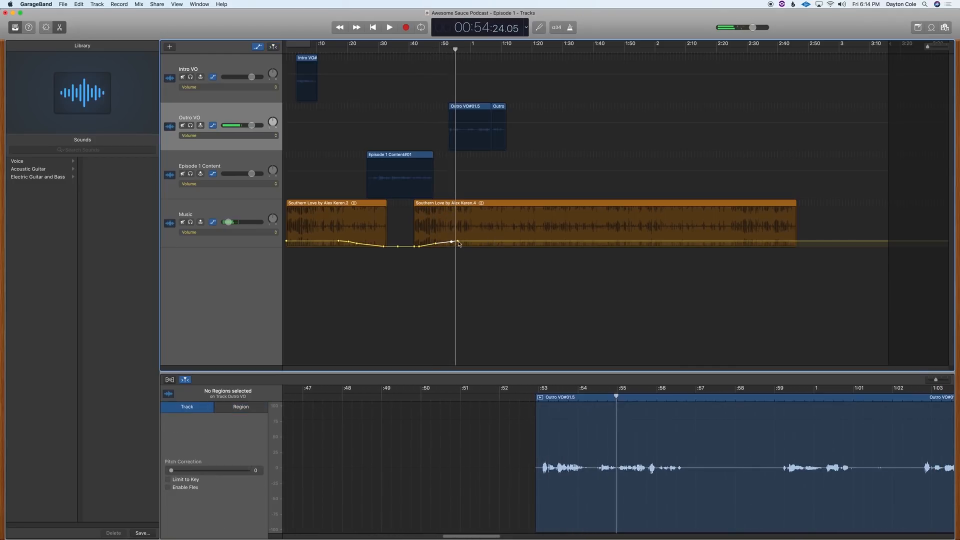
{"action": "left_click", "coordinate": [579, 241]}
{"action": "left_click_drag", "start_coordinate": [580, 243], "coordinate": [581, 252]}
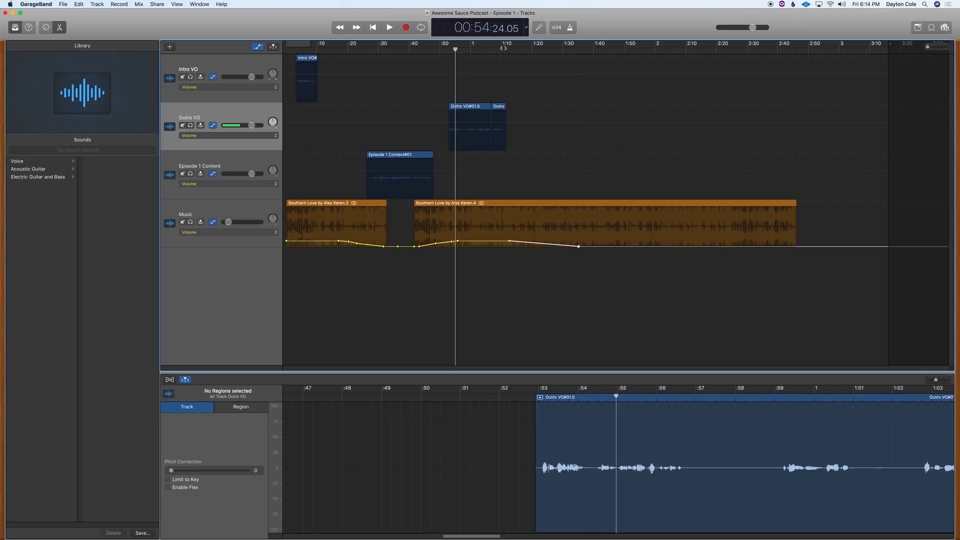
With the automation hidden, split the second music region at 1:21:00 and delete the part after the cut.
{"action": "left_click", "coordinate": [497, 48]}
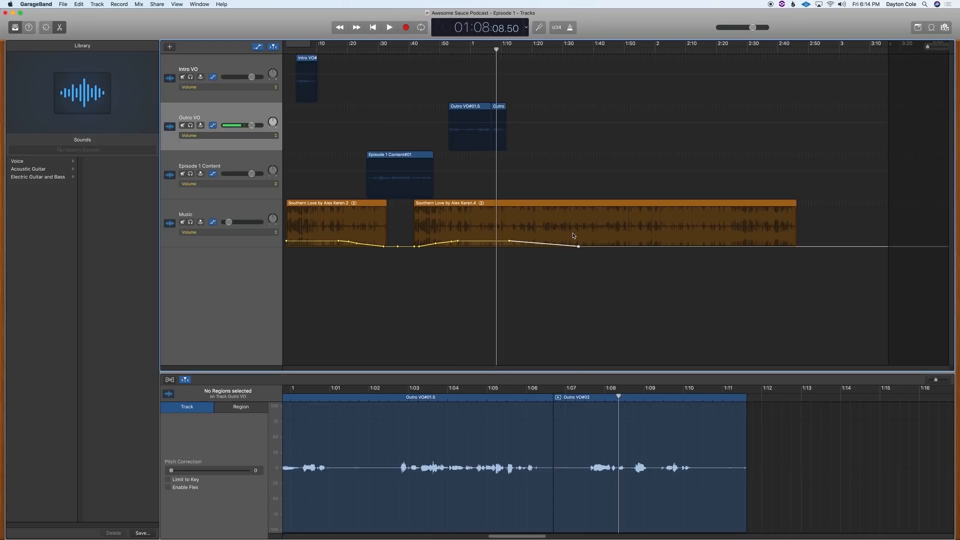
{"action": "key", "text": "a"}
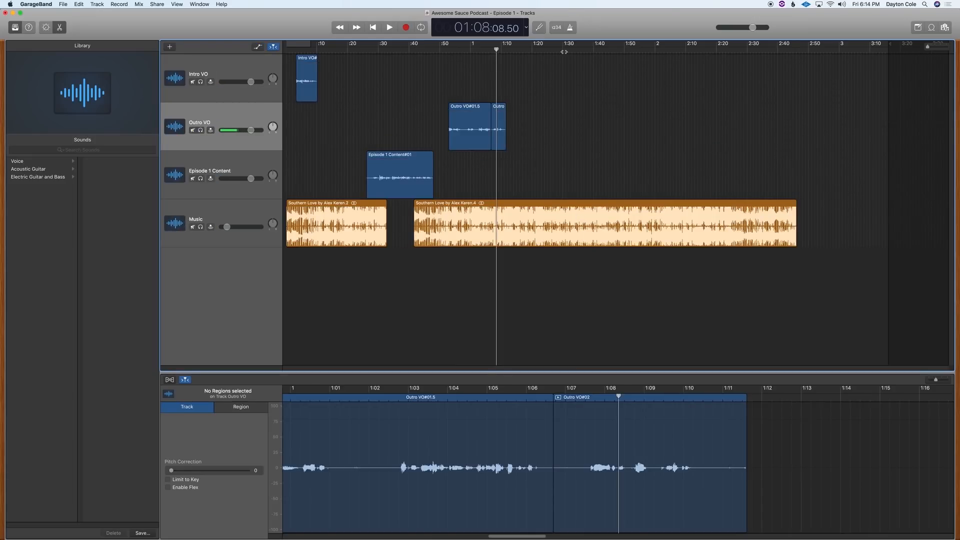
{"action": "left_click", "coordinate": [569, 50]}
{"action": "left_click", "coordinate": [503, 49]}
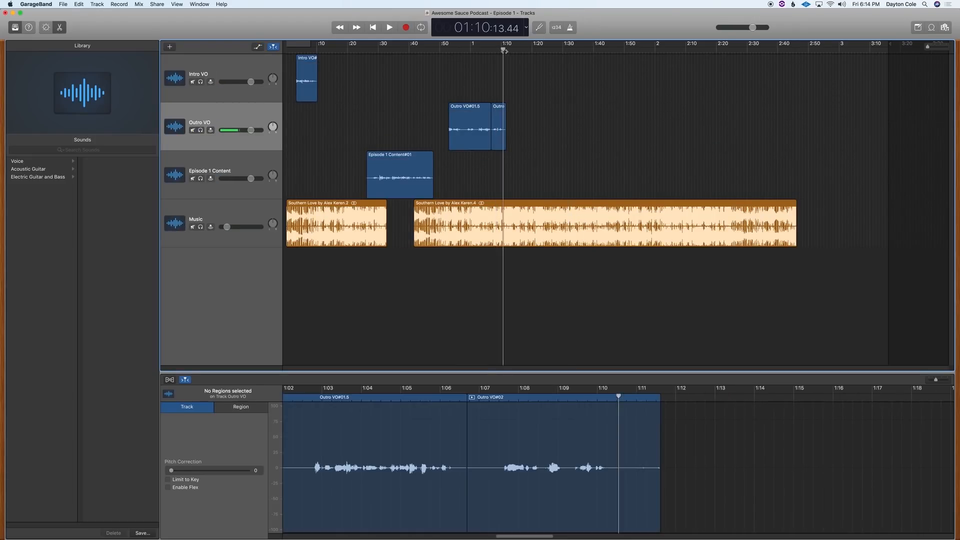
{"action": "mouse_move", "coordinate": [503, 50]}
{"action": "left_mouse_down"}
{"action": "mouse_move", "coordinate": [530, 51]}
{"action": "mouse_move", "coordinate": [504, 50]}
{"action": "left_mouse_up"}
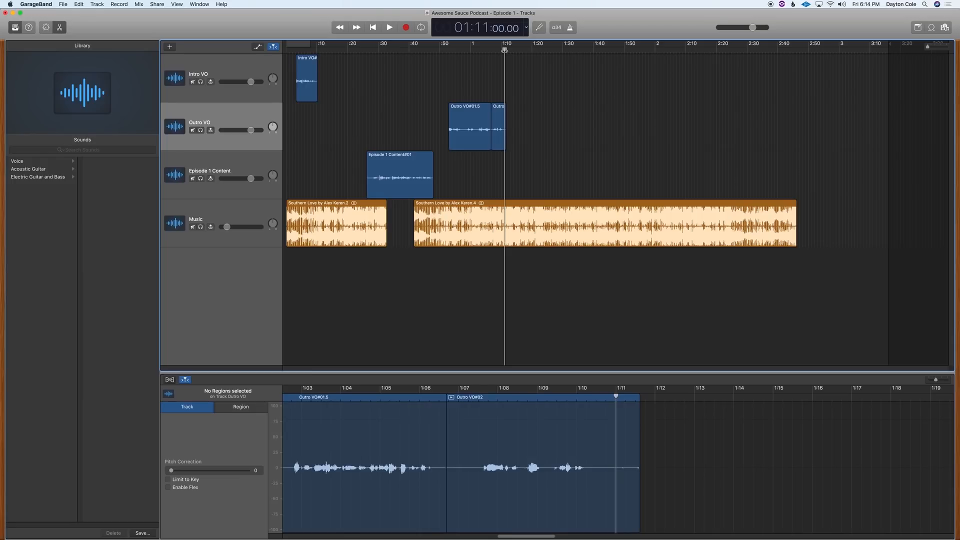
{"action": "left_click_drag", "start_coordinate": [505, 50], "coordinate": [535, 50]}
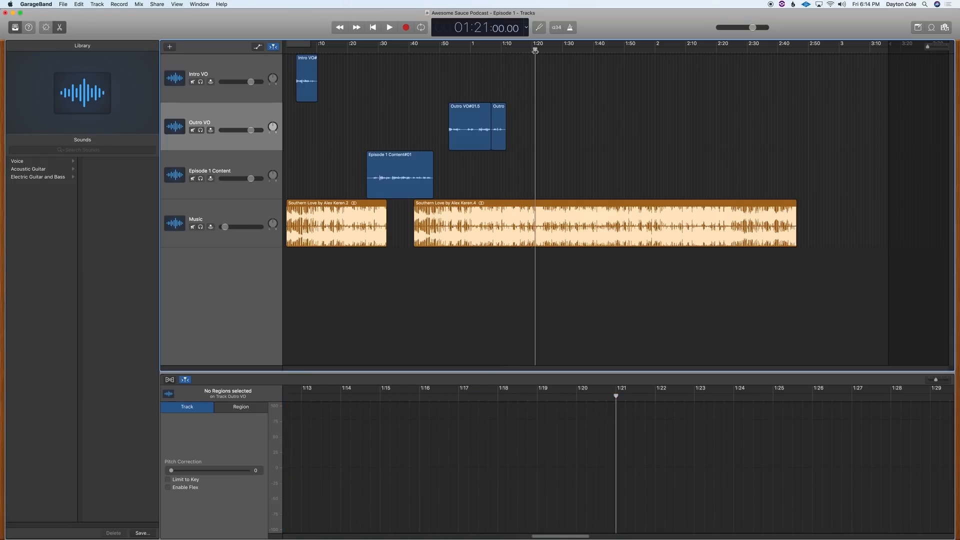
{"action": "left_click", "coordinate": [542, 245]}
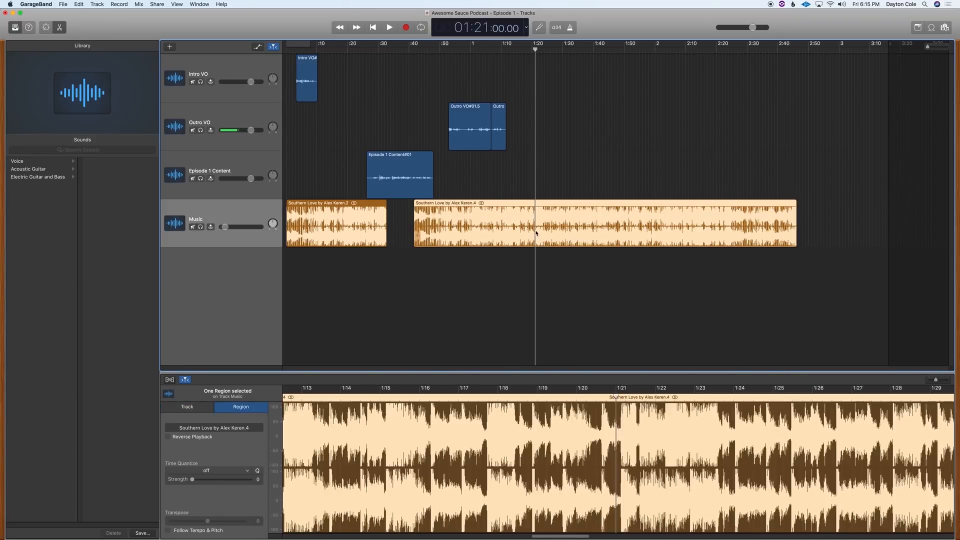
{"action": "key", "text": "cmd+t"}
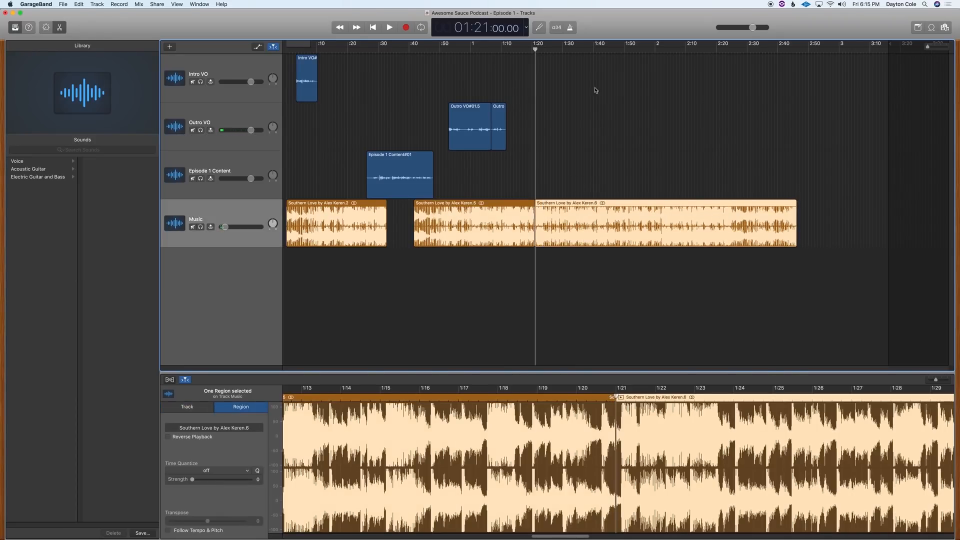
{"action": "left_click", "coordinate": [593, 120]}
{"action": "left_click", "coordinate": [572, 240]}
{"action": "key", "text": "Delete"}
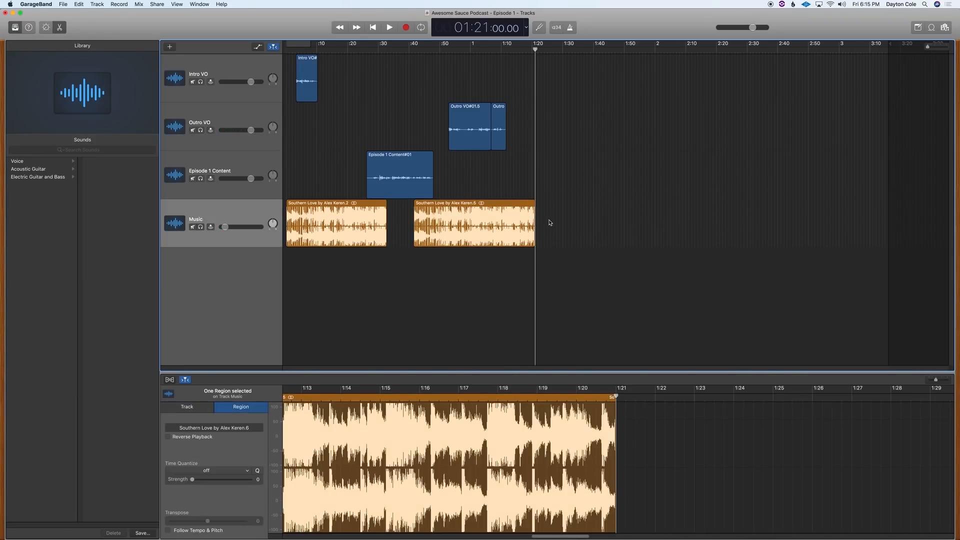
Lower the music's volume to near silence at the 1:21 cut with a new automation point, and play from about 0:50.
{"action": "key", "text": "a"}
{"action": "left_click", "coordinate": [536, 243]}
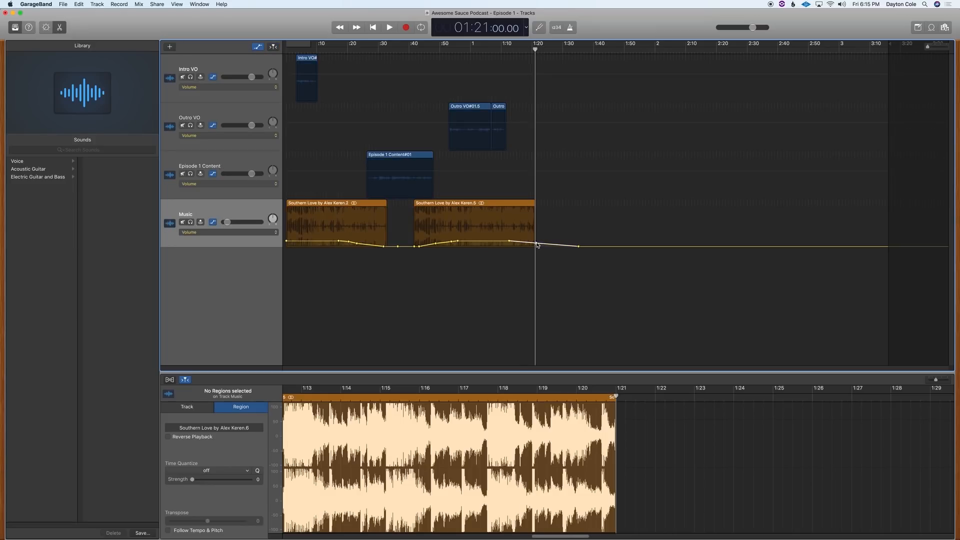
{"action": "left_click_drag", "start_coordinate": [536, 243], "coordinate": [536, 256]}
{"action": "left_click", "coordinate": [496, 49]}
{"action": "key", "text": "space"}
{"action": "left_click", "coordinate": [441, 49]}
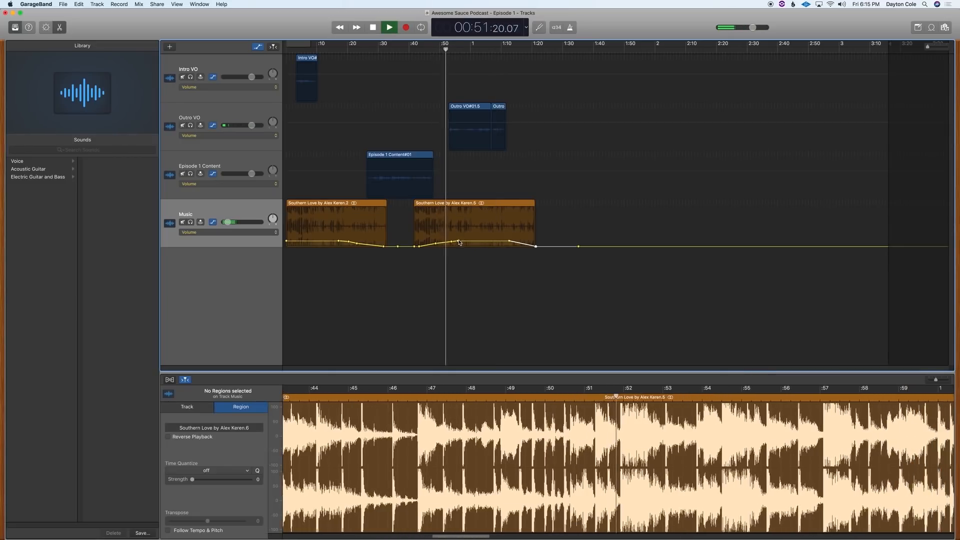
Hide the automation, move both Outro VO regions together to start at about 0:50, and return the playhead to the project start.
{"action": "key", "text": "a"}
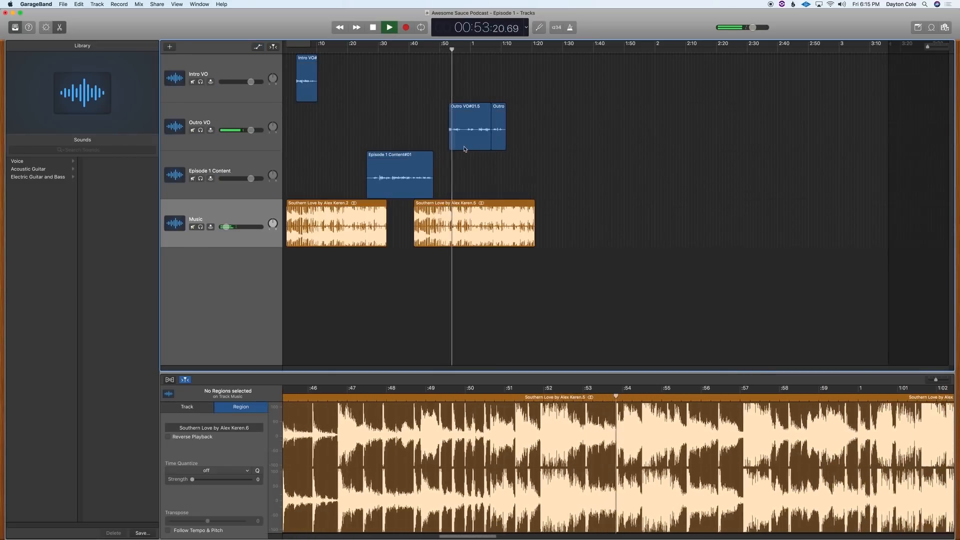
{"action": "left_click", "coordinate": [495, 145]}
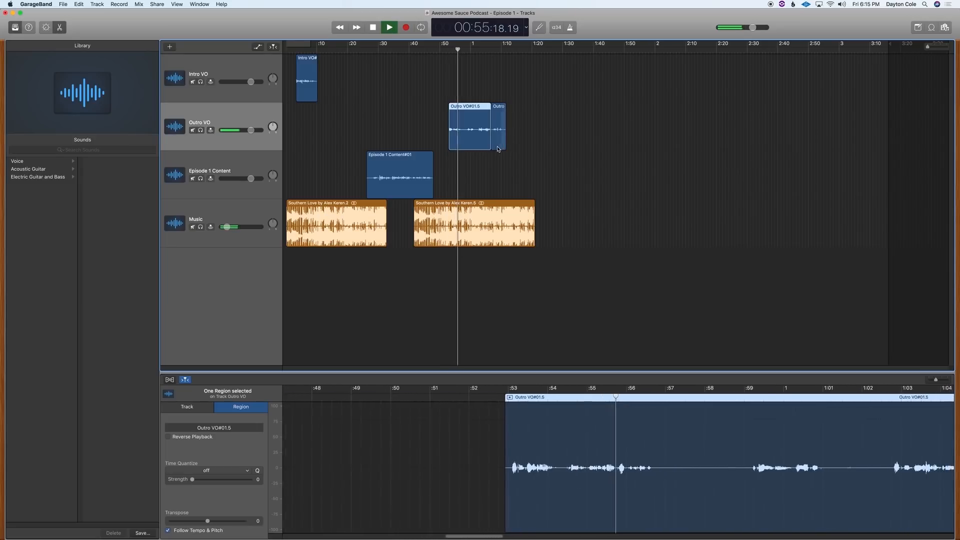
{"action": "left_click", "coordinate": [498, 148], "text": "shift"}
{"action": "left_click", "coordinate": [461, 147]}
{"action": "mouse_move", "coordinate": [461, 147]}
{"action": "left_mouse_down"}
{"action": "mouse_move", "coordinate": [454, 149]}
{"action": "mouse_move", "coordinate": [469, 150]}
{"action": "mouse_move", "coordinate": [460, 147]}
{"action": "left_mouse_up"}
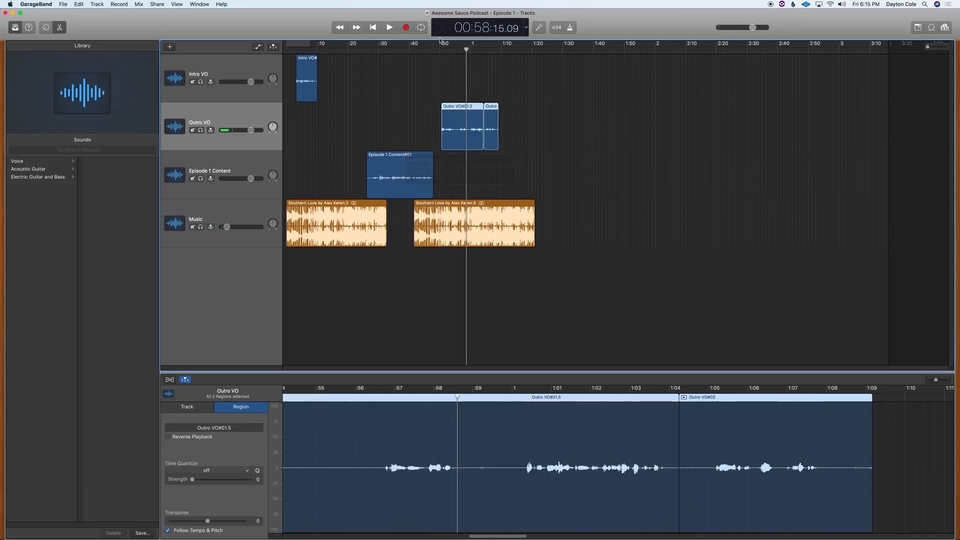
{"action": "left_click", "coordinate": [436, 44]}
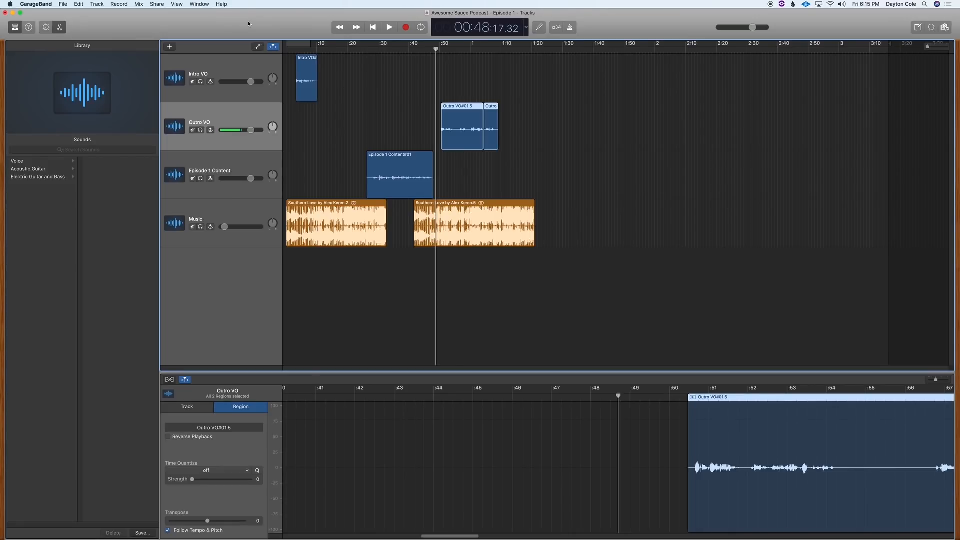
{"action": "key", "text": "Return"}
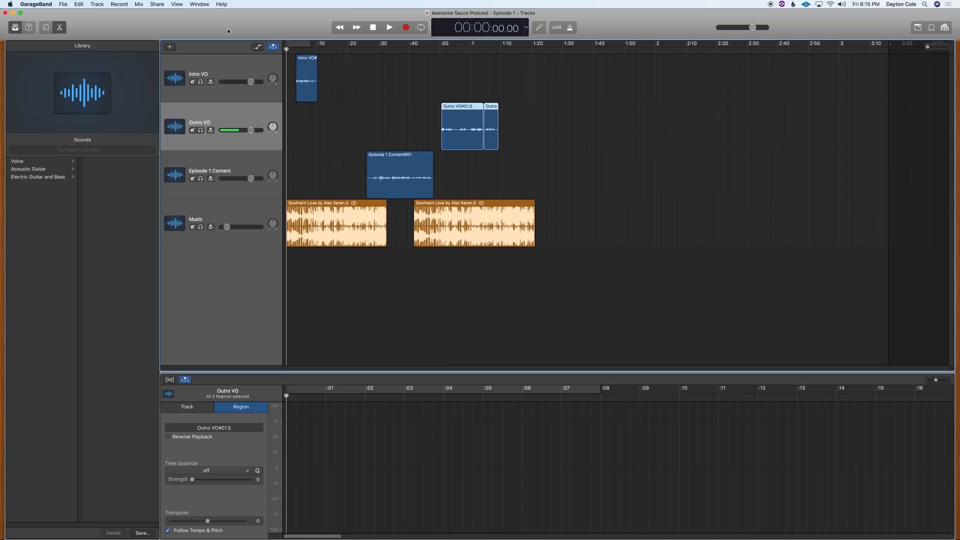
Start exporting the song to disk and create a folder named "Episode 1 Exports" as the destination.
{"action": "left_click", "coordinate": [159, 4]}
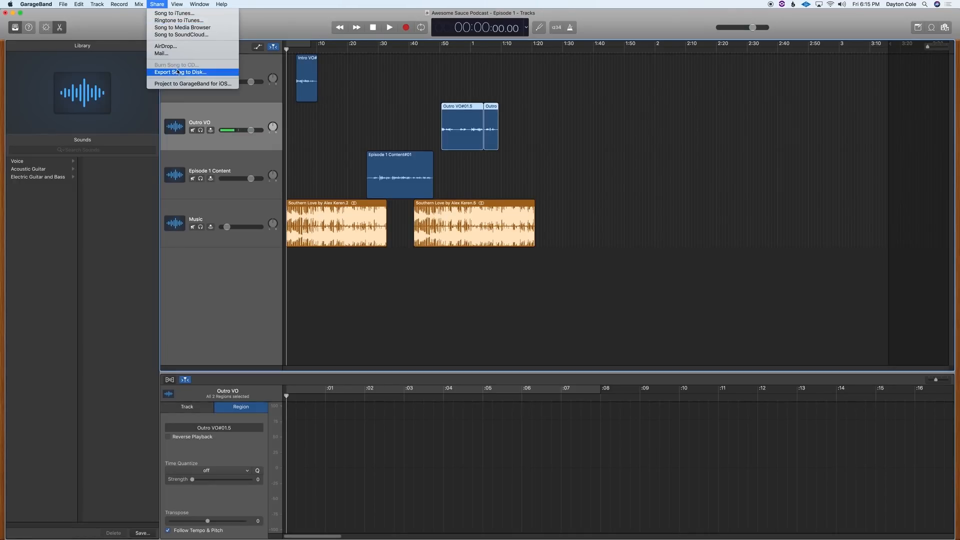
{"action": "left_click", "coordinate": [196, 73]}
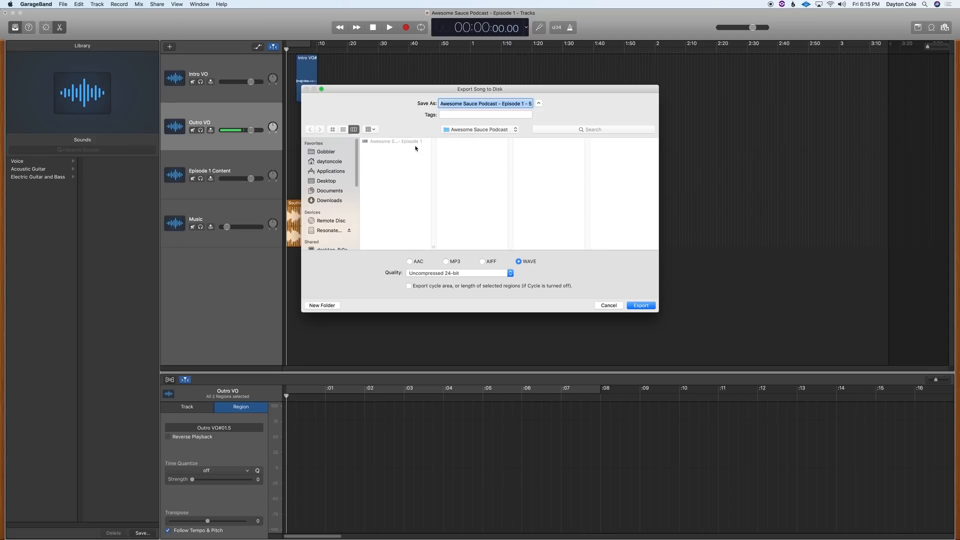
{"action": "left_click", "coordinate": [328, 306]}
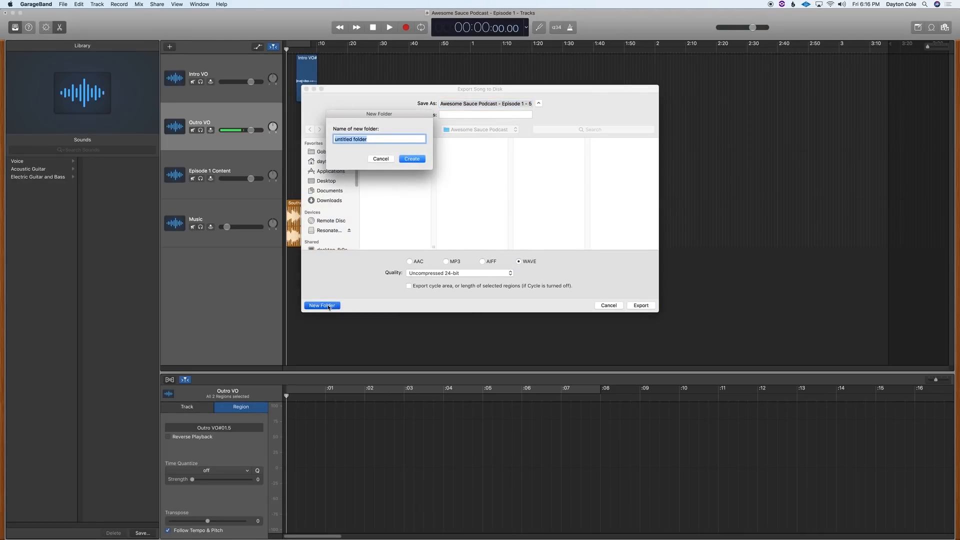
{"action": "type", "text": "Episode 1 Exports"}
{"action": "key", "text": "Return"}
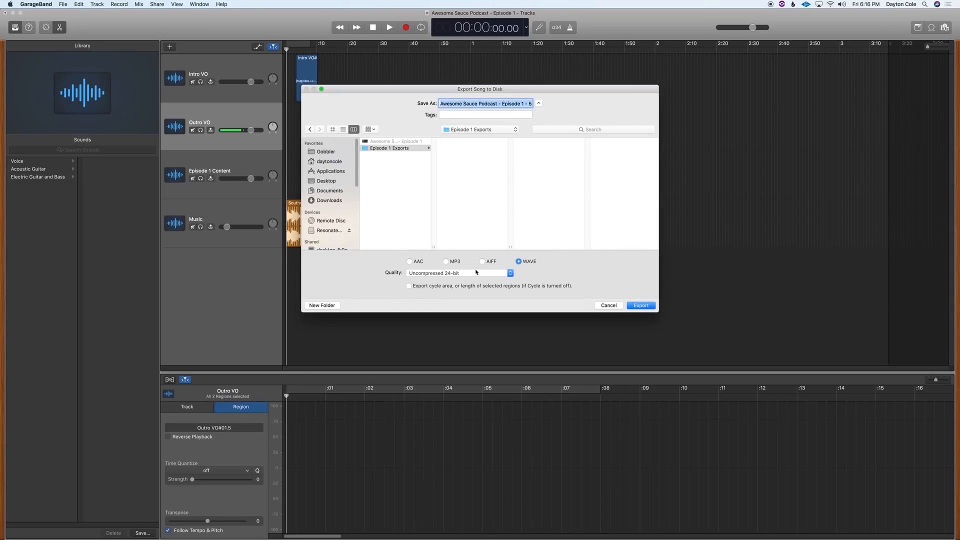
Set the export quality to Uncompressed 16-bit (CD Quality), keeping the WAVE format.
{"action": "left_click", "coordinate": [502, 274]}
{"action": "left_click", "coordinate": [483, 276]}
{"action": "left_click", "coordinate": [457, 274]}
{"action": "left_click", "coordinate": [457, 273]}
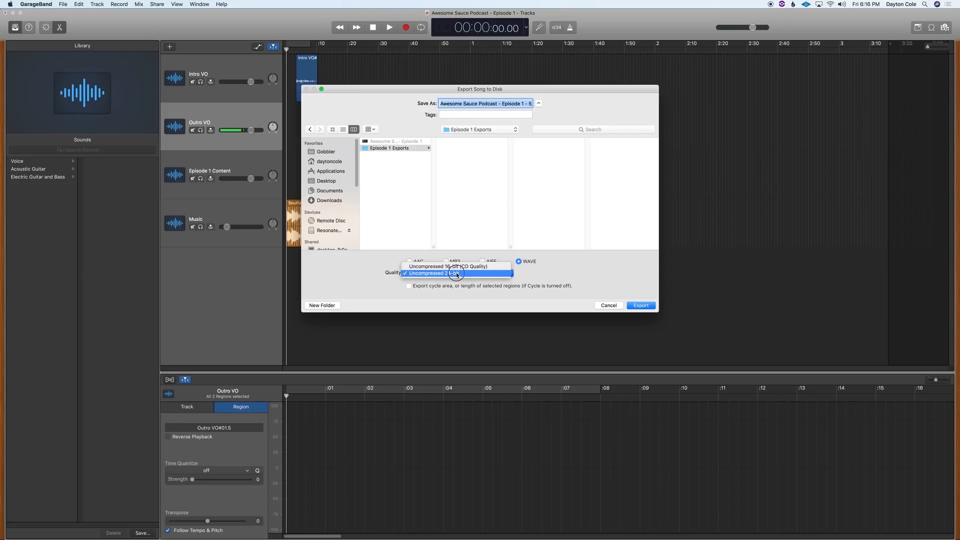
{"action": "left_click", "coordinate": [459, 274]}
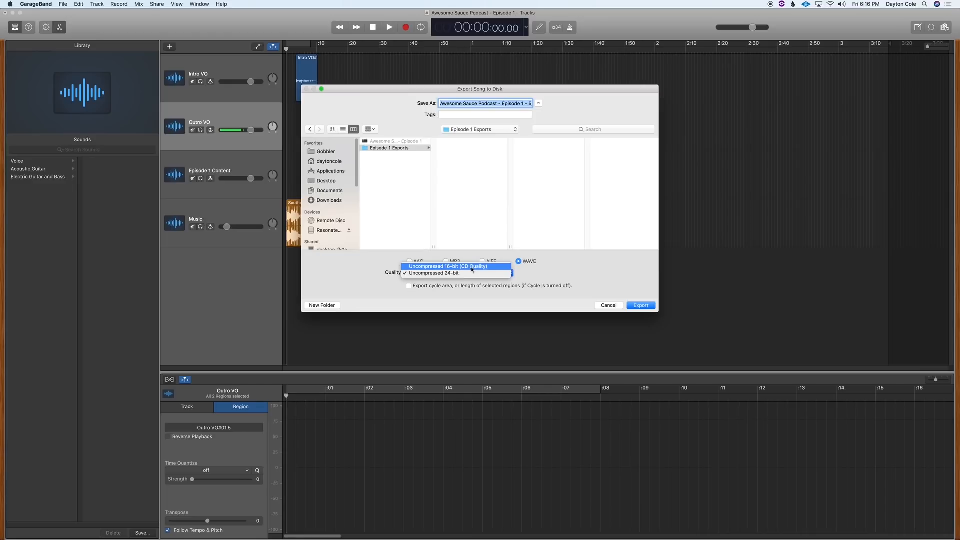
{"action": "left_click", "coordinate": [472, 268]}
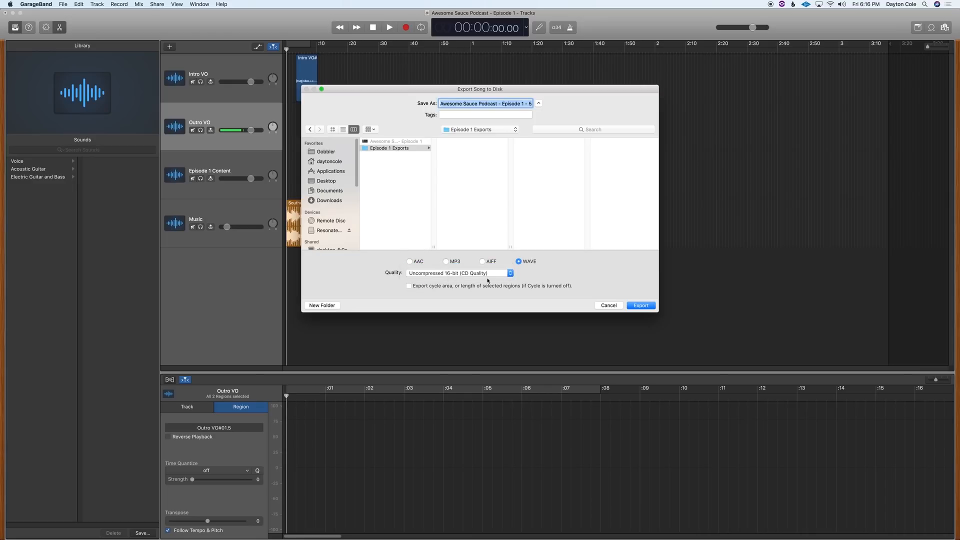
{"action": "left_click", "coordinate": [511, 274]}
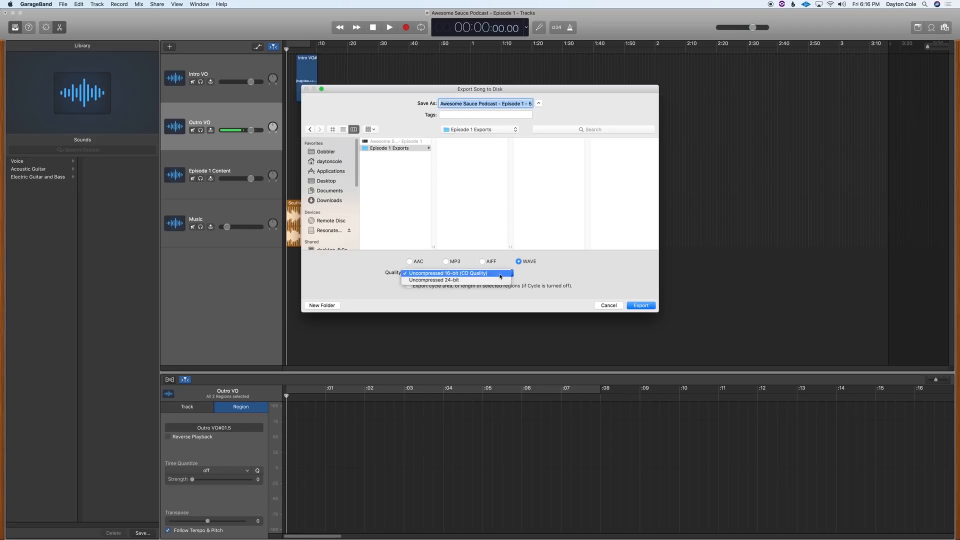
{"action": "left_click", "coordinate": [563, 277]}
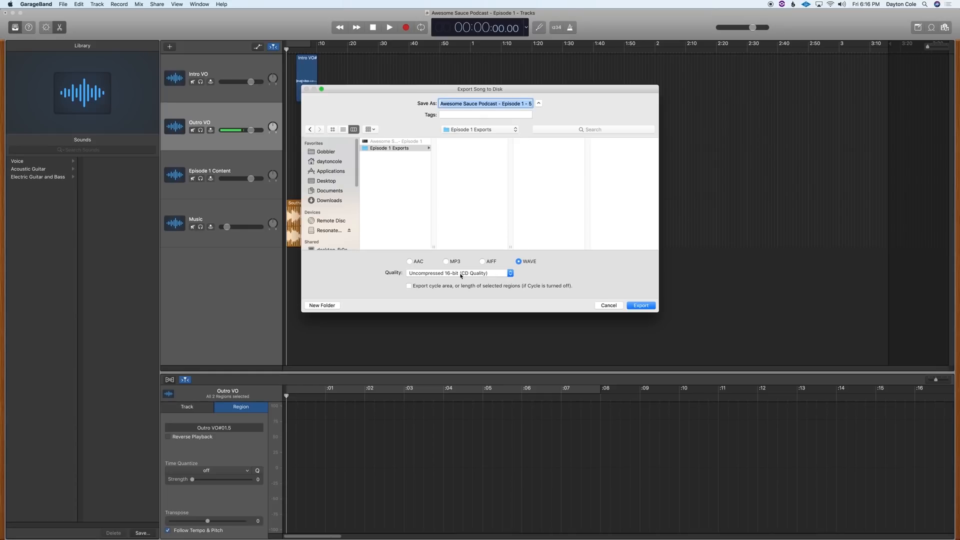
{"action": "left_click", "coordinate": [528, 264]}
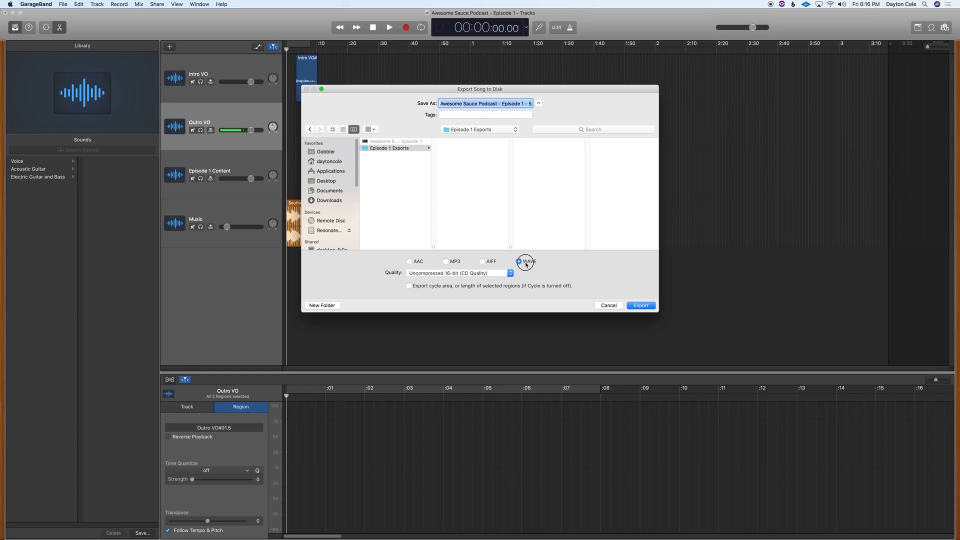
Name the export "Awesome Sauce Podcast - Episode 1_Audio Reference" and export the song.
{"action": "left_click", "coordinate": [511, 102]}
{"action": "left_click_drag", "start_coordinate": [499, 104], "coordinate": [587, 106]}
{"action": "key", "text": "BackSpace"}
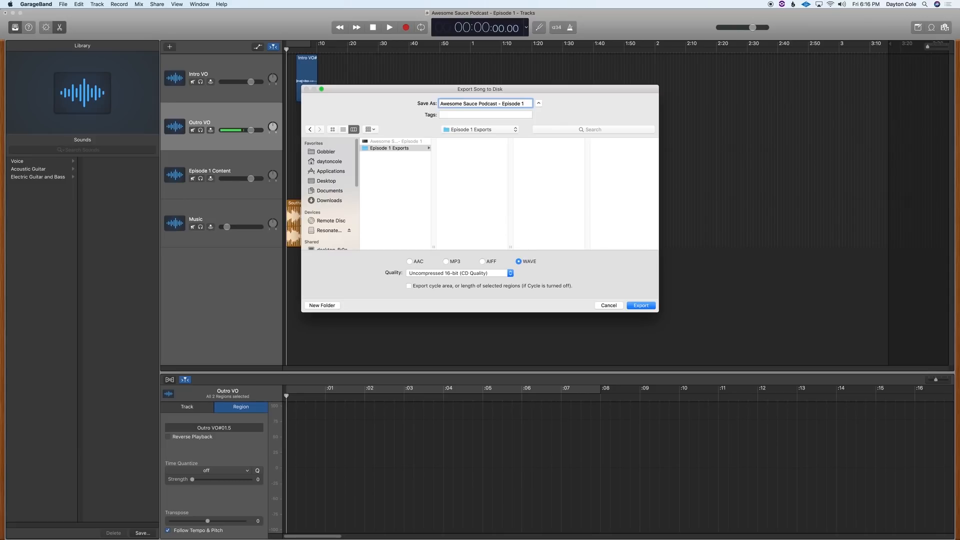
{"action": "type", "text": "_Audio Reference"}
{"action": "left_click", "coordinate": [646, 305]}
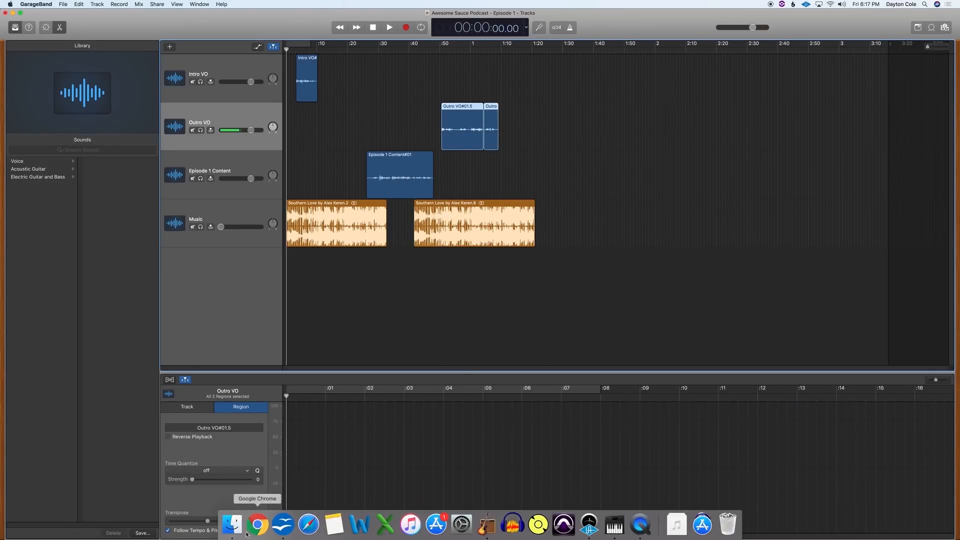
Switch to Finder and open the Episode 1 Exports folder inside Music, GarageBand, Podcasts, Awesome Sauce Podcast.
{"action": "left_click", "coordinate": [248, 525]}
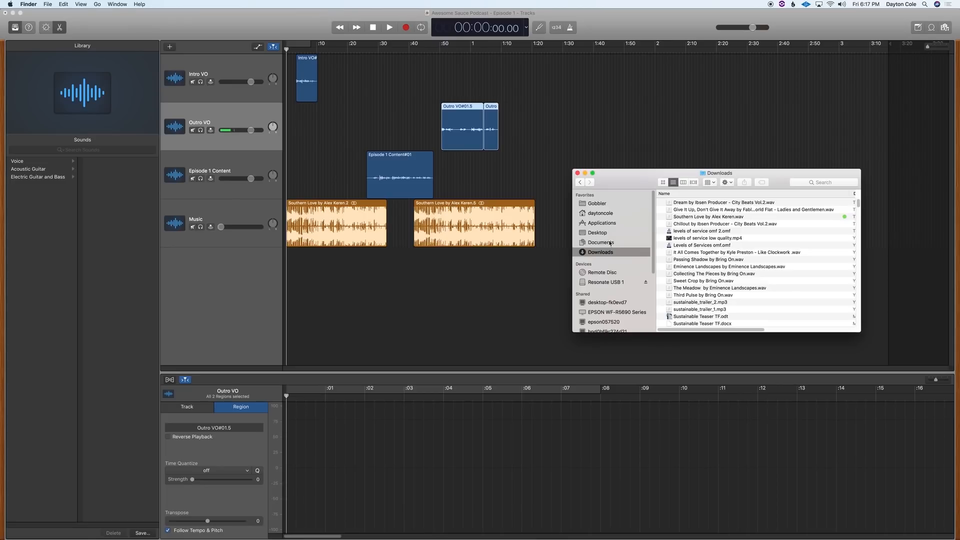
{"action": "left_click", "coordinate": [603, 213]}
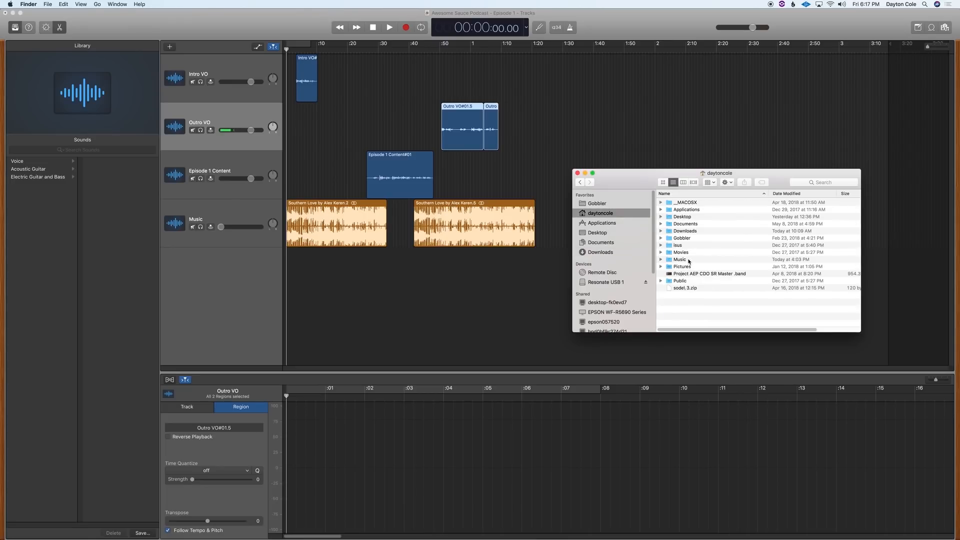
{"action": "double_click", "coordinate": [690, 260]}
{"action": "double_click", "coordinate": [695, 210]}
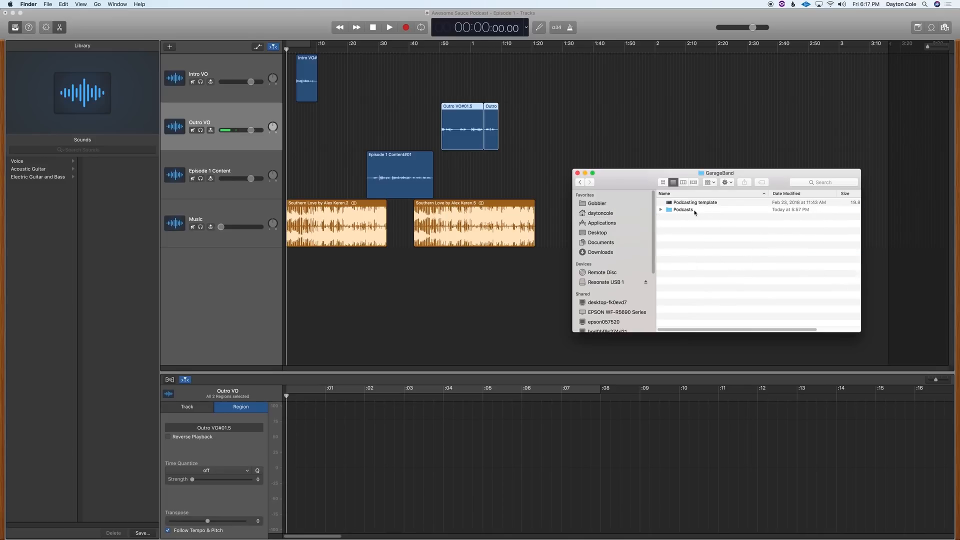
{"action": "double_click", "coordinate": [694, 211]}
{"action": "double_click", "coordinate": [695, 203]}
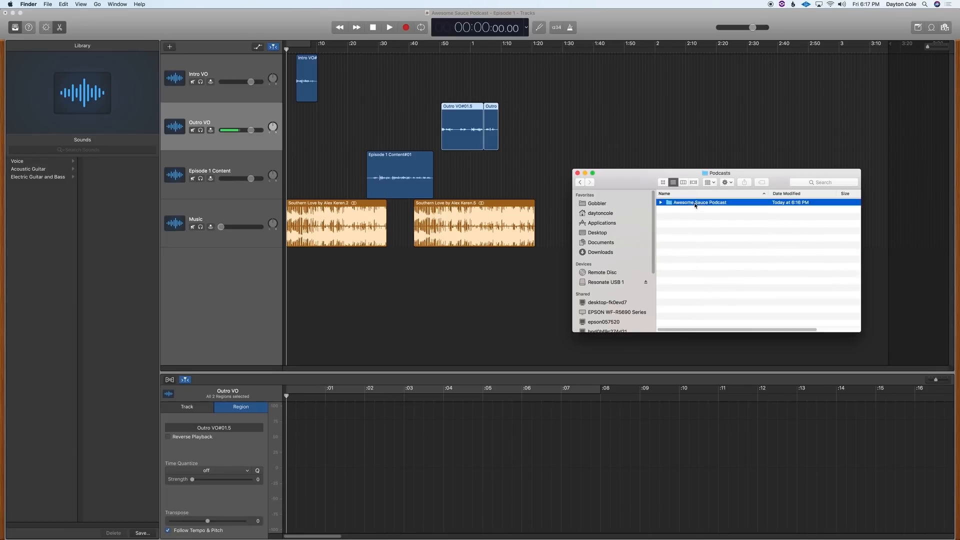
{"action": "double_click", "coordinate": [693, 210]}
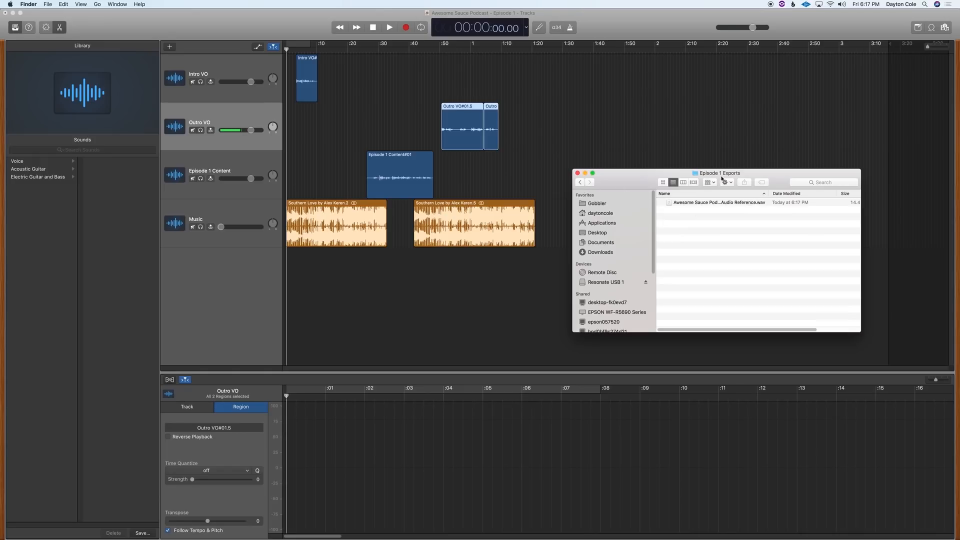
Preview the exported Audio Reference WAV file, close the preview, and return to the GarageBand project.
{"action": "left_click", "coordinate": [721, 202]}
{"action": "key", "text": "space"}
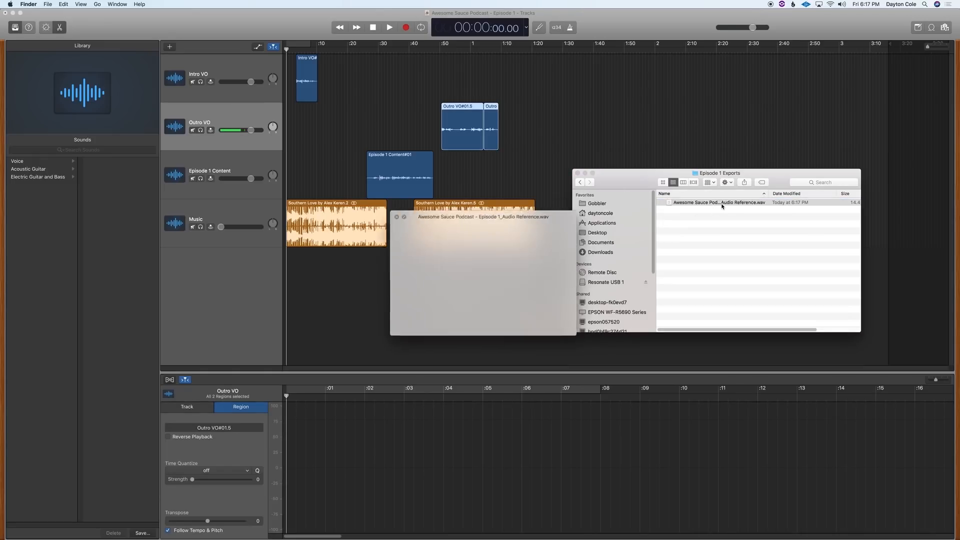
{"action": "key", "text": "space"}
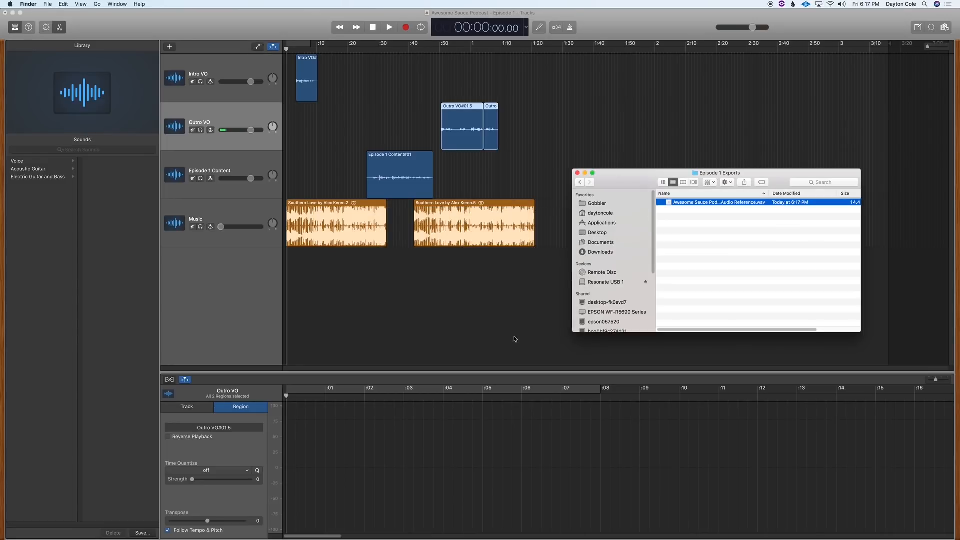
{"action": "key", "text": "XF86AudioRaiseVolume"}
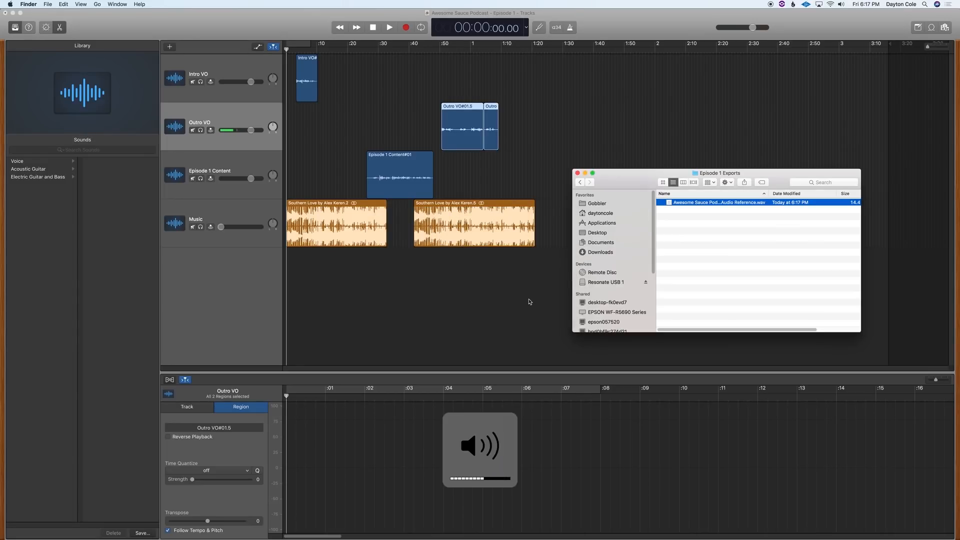
{"action": "key", "text": "XF86AudioLowerVolume"}
{"action": "left_click_drag", "start_coordinate": [622, 187], "coordinate": [699, 125]}
{"action": "left_click", "coordinate": [662, 110]}
{"action": "left_click", "coordinate": [617, 21]}
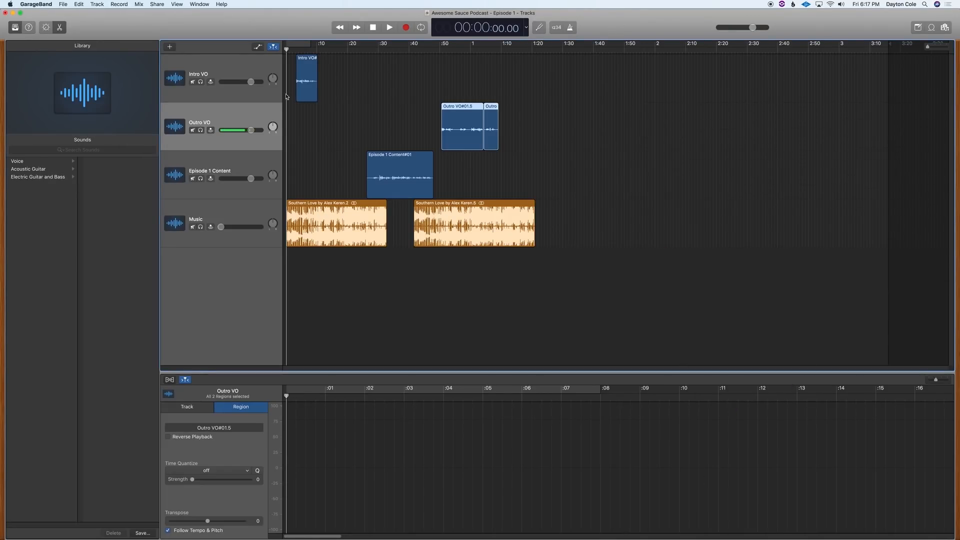
{"action": "left_click", "coordinate": [205, 65]}
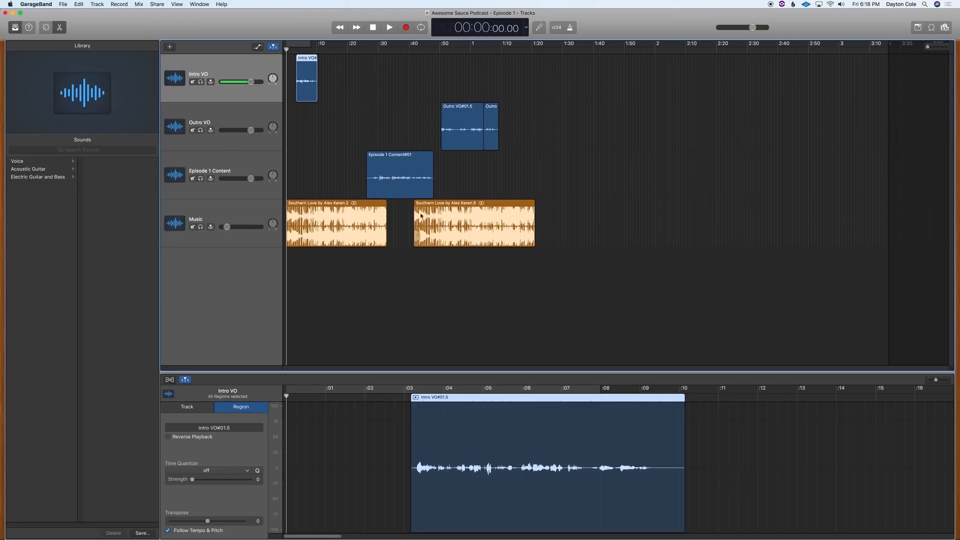
{"action": "left_click", "coordinate": [70, 3]}
{"action": "mouse_move", "coordinate": [76, 3]}
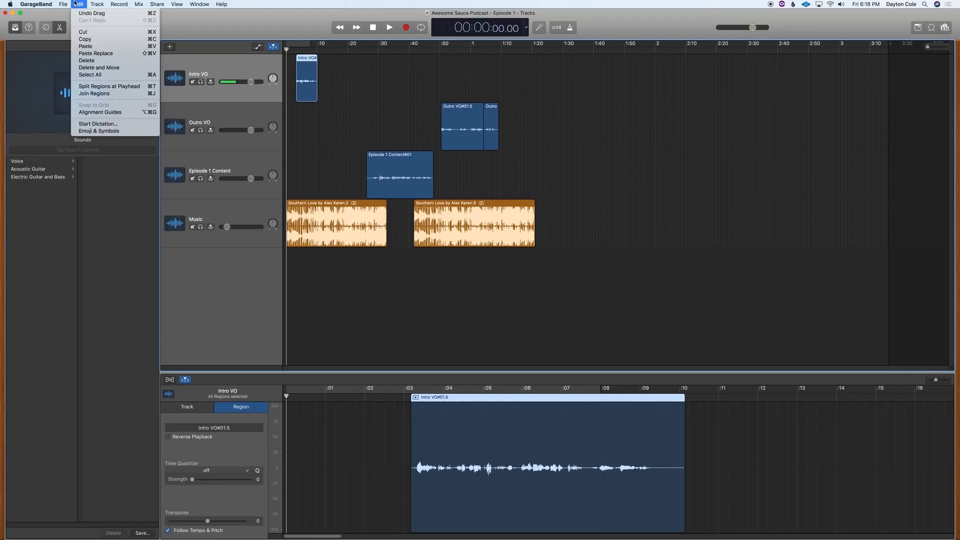
{"action": "left_click", "coordinate": [76, 3]}
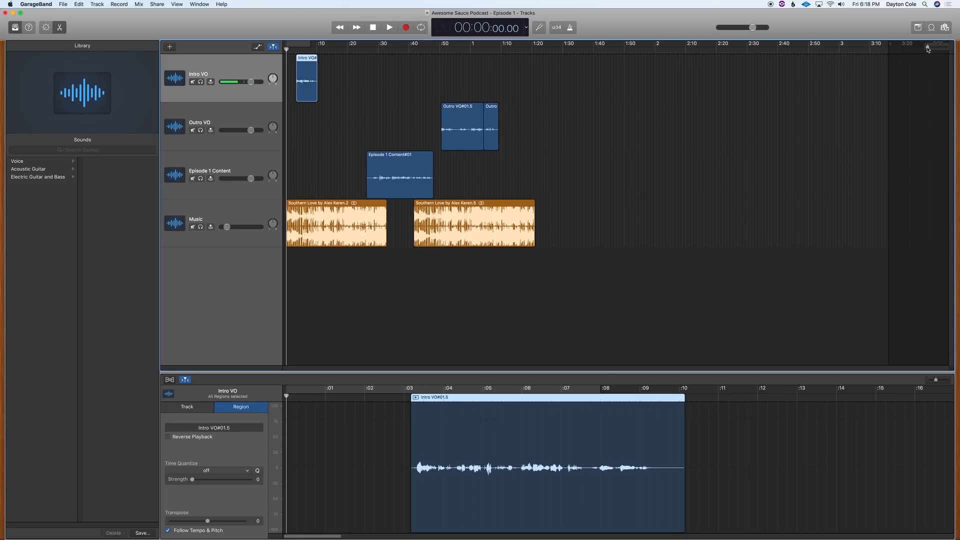
Record a silent clip about 17 frames long on the Intro VO track at the project start.
{"action": "left_click_drag", "start_coordinate": [927, 48], "coordinate": [939, 50]}
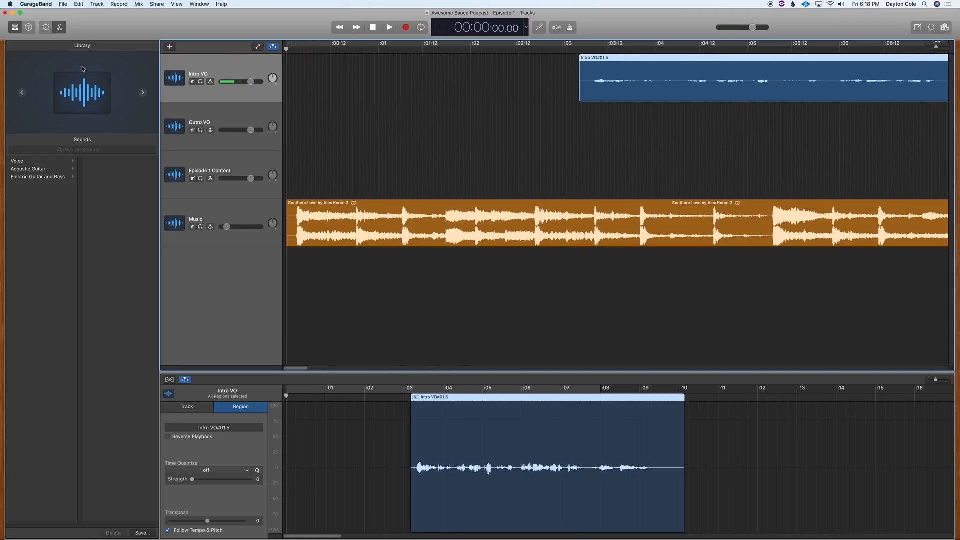
{"action": "left_click", "coordinate": [216, 121]}
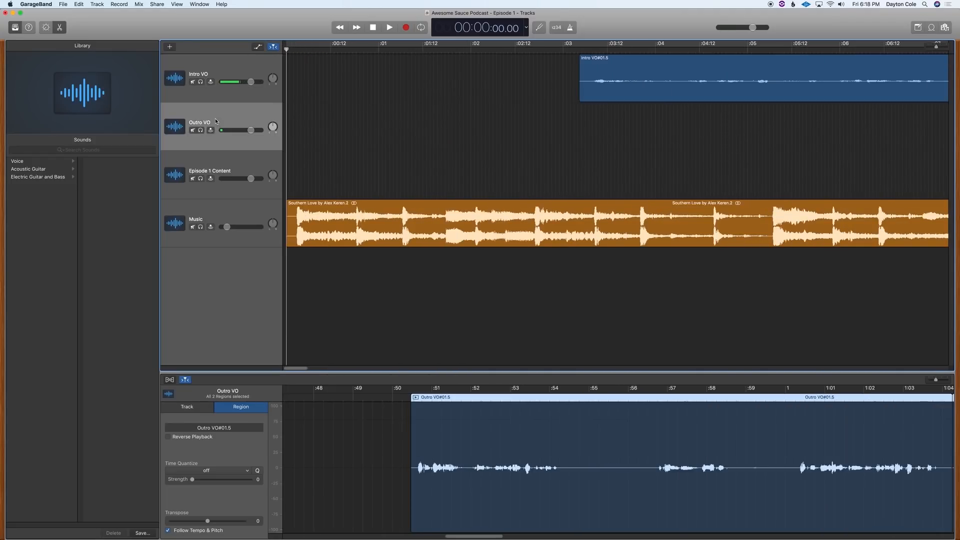
{"action": "left_click", "coordinate": [212, 159]}
{"action": "left_click", "coordinate": [218, 71]}
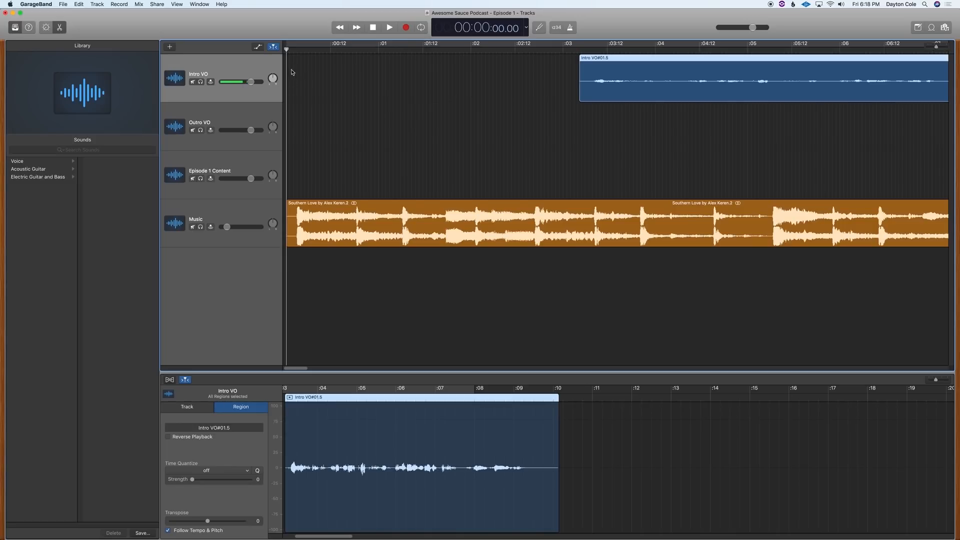
{"action": "left_click", "coordinate": [406, 29]}
{"action": "key", "text": "space"}
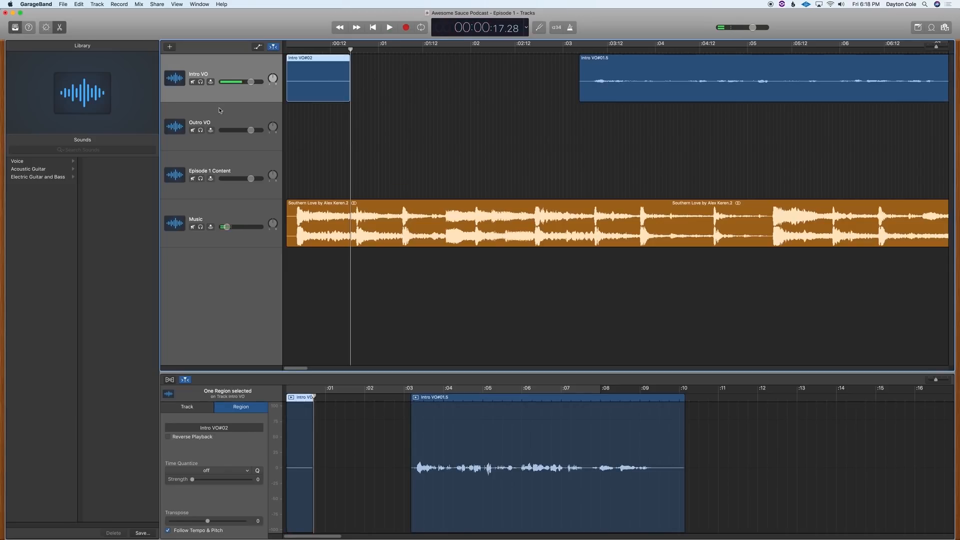
Record a silent clip about 22 frames long at the project start on the Outro VO track, and return the playhead to the start.
{"action": "left_click", "coordinate": [219, 121]}
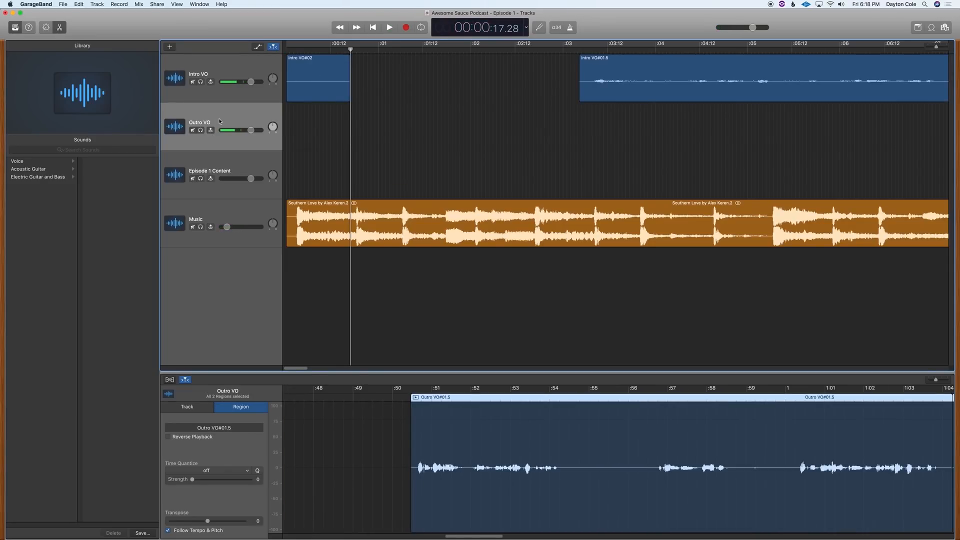
{"action": "key", "text": "Return"}
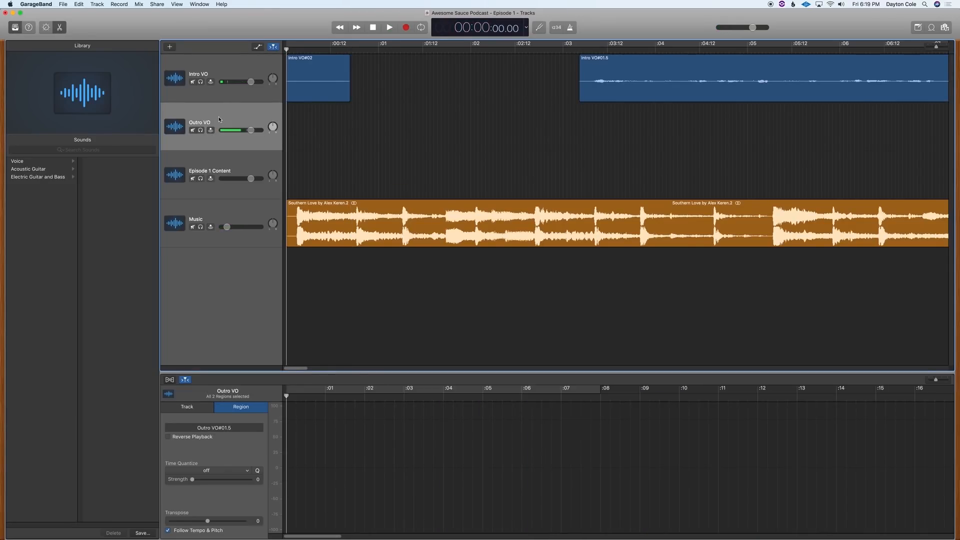
{"action": "left_click", "coordinate": [405, 28]}
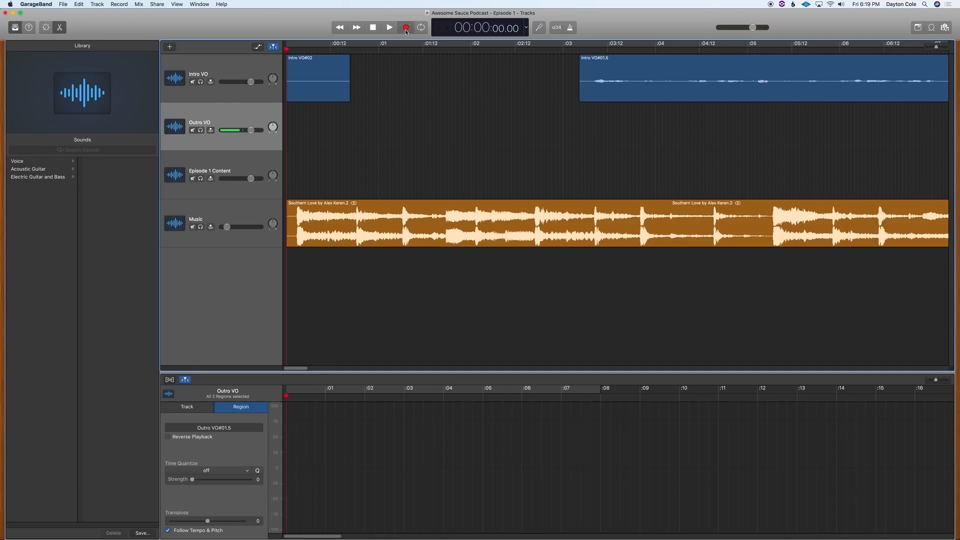
{"action": "left_click", "coordinate": [406, 29]}
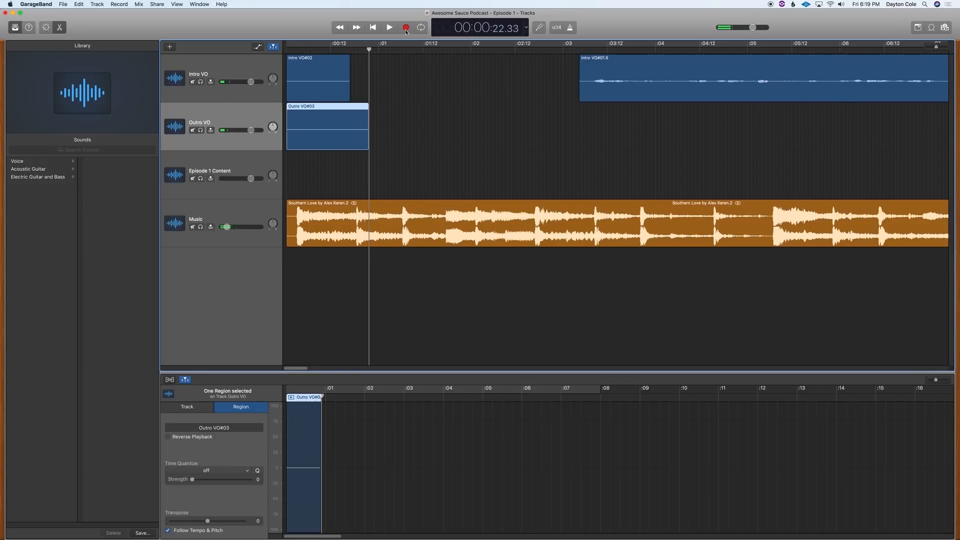
{"action": "key", "text": "Return"}
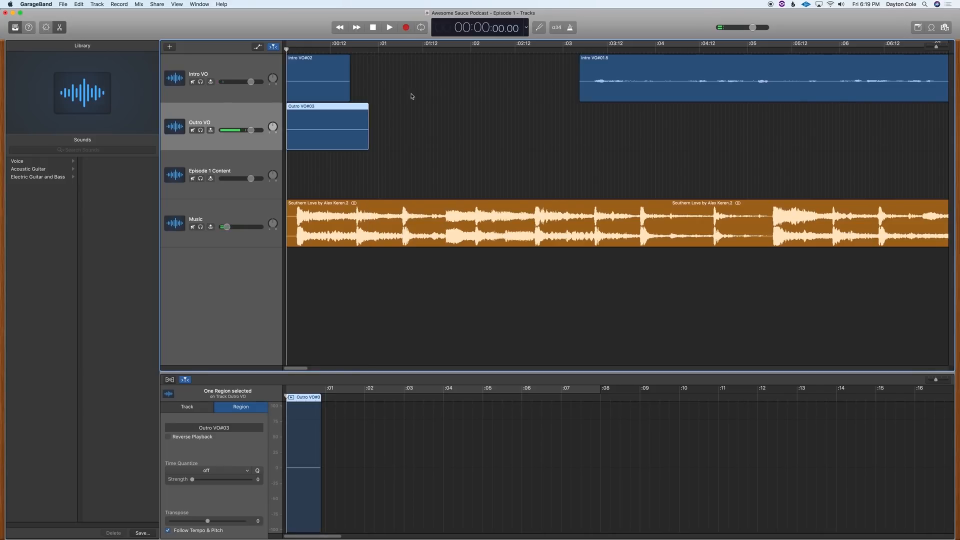
Record a silent clip about 16 frames long at the start of the Episode 1 Content track, and return the playhead to the start.
{"action": "left_click", "coordinate": [254, 169]}
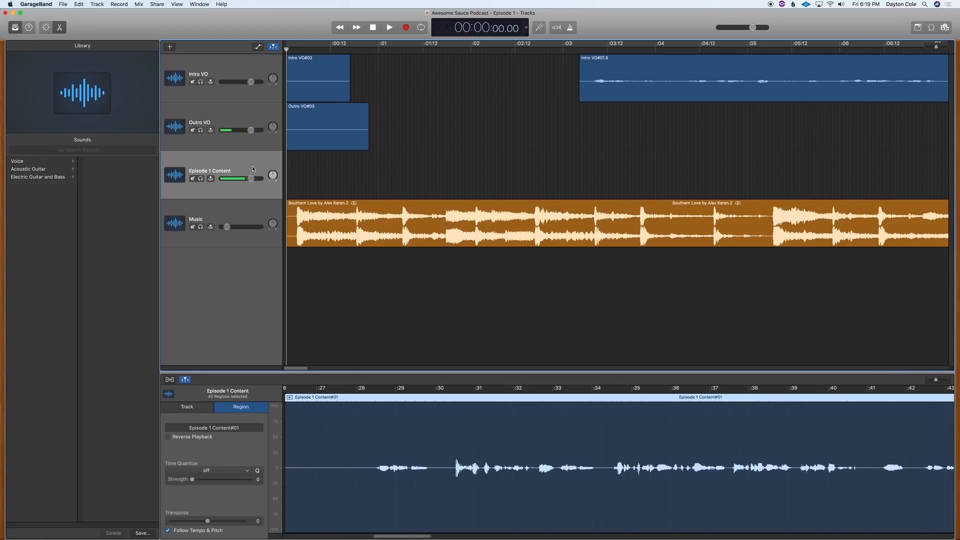
{"action": "left_click", "coordinate": [405, 30]}
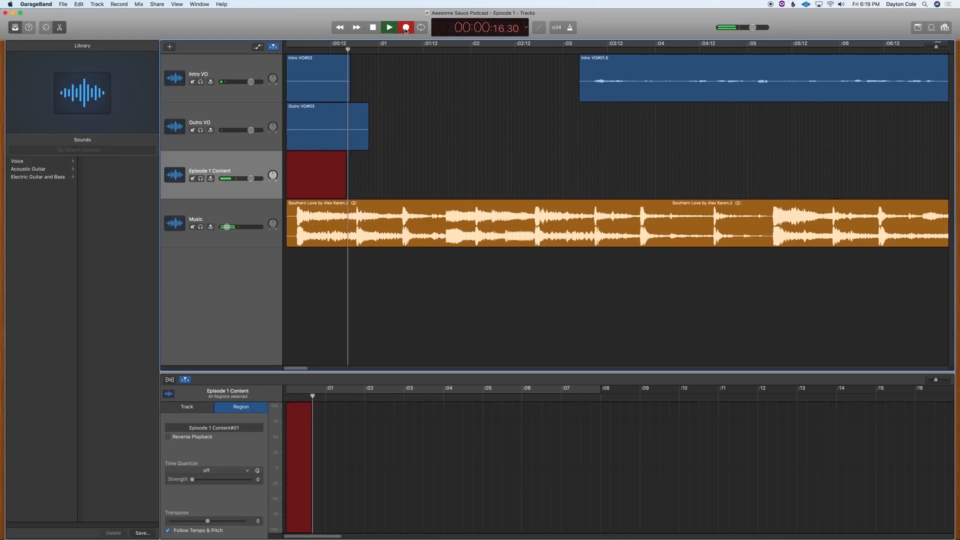
{"action": "left_click", "coordinate": [405, 30]}
{"action": "key", "text": "Return"}
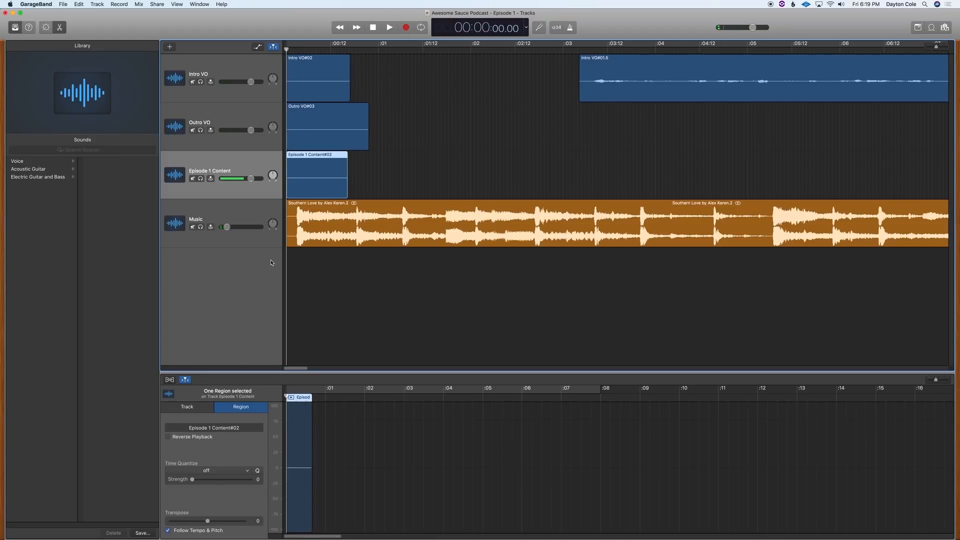
Join the short silent clip and the voice region on the Intro VO track into one new audio file.
{"action": "mouse_move", "coordinate": [935, 47]}
{"action": "left_mouse_down"}
{"action": "mouse_move", "coordinate": [951, 48]}
{"action": "mouse_move", "coordinate": [919, 48]}
{"action": "left_mouse_up"}
{"action": "left_click", "coordinate": [268, 71]}
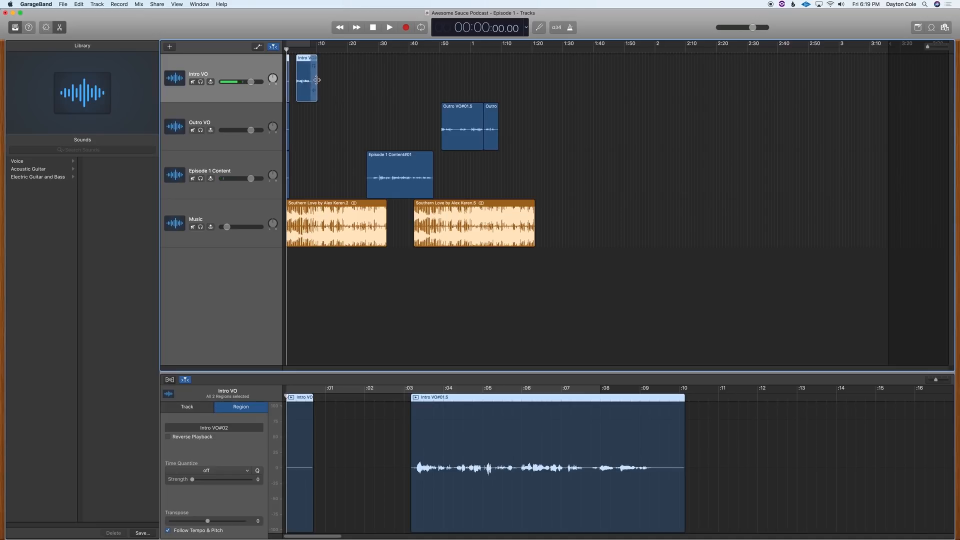
{"action": "left_click", "coordinate": [237, 115]}
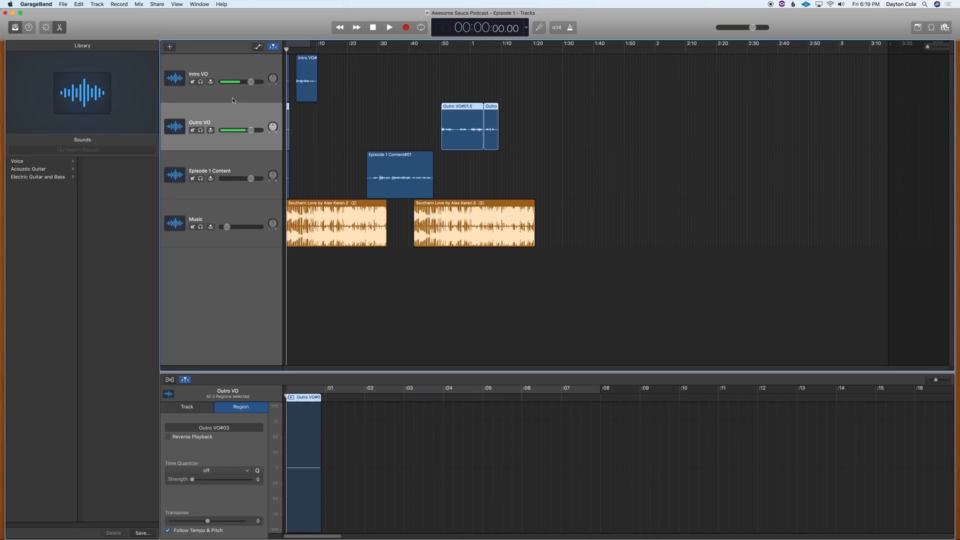
{"action": "left_click", "coordinate": [236, 73]}
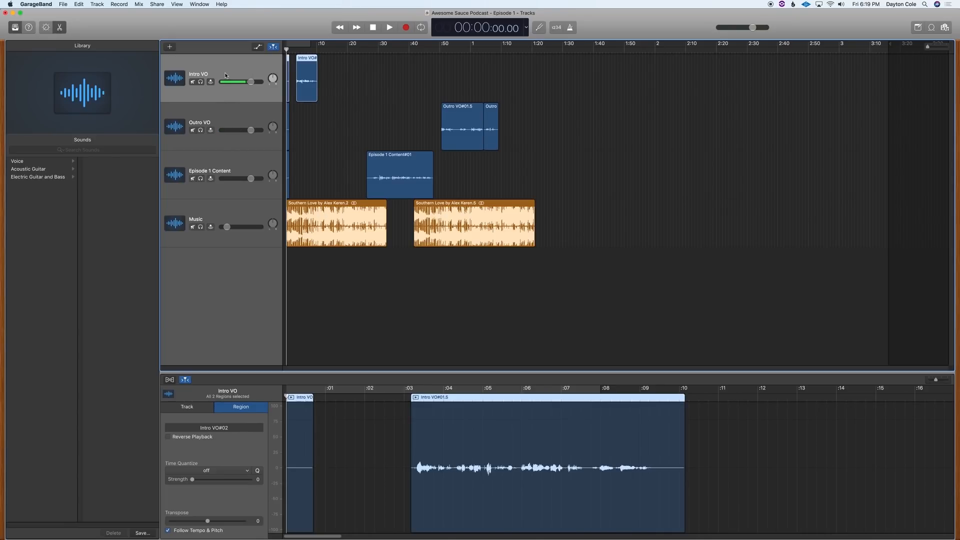
{"action": "left_click", "coordinate": [95, 4]}
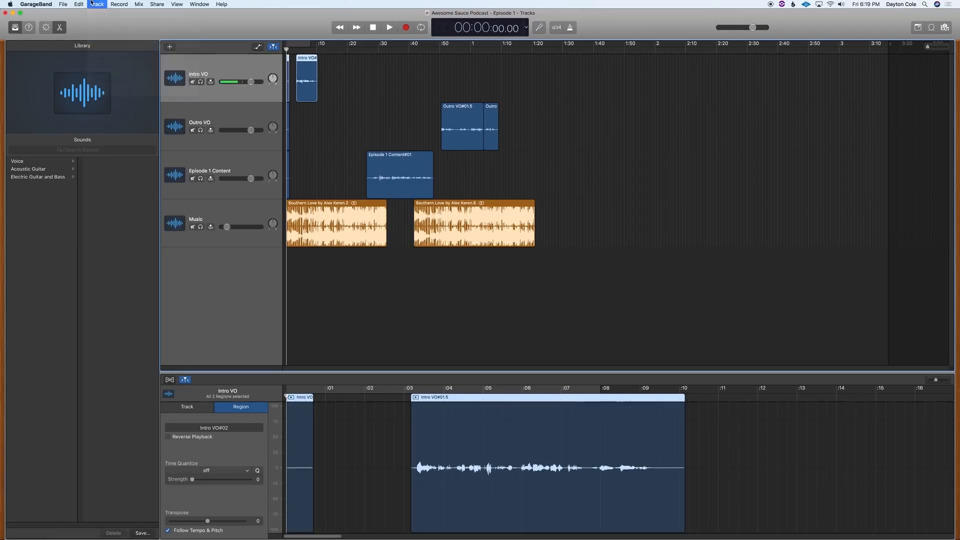
{"action": "mouse_move", "coordinate": [84, 3]}
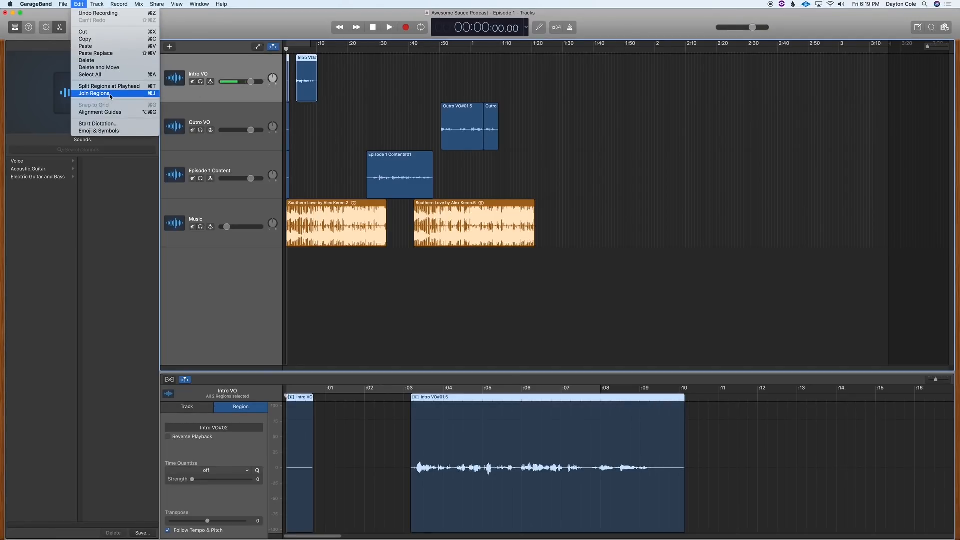
{"action": "left_click", "coordinate": [94, 94]}
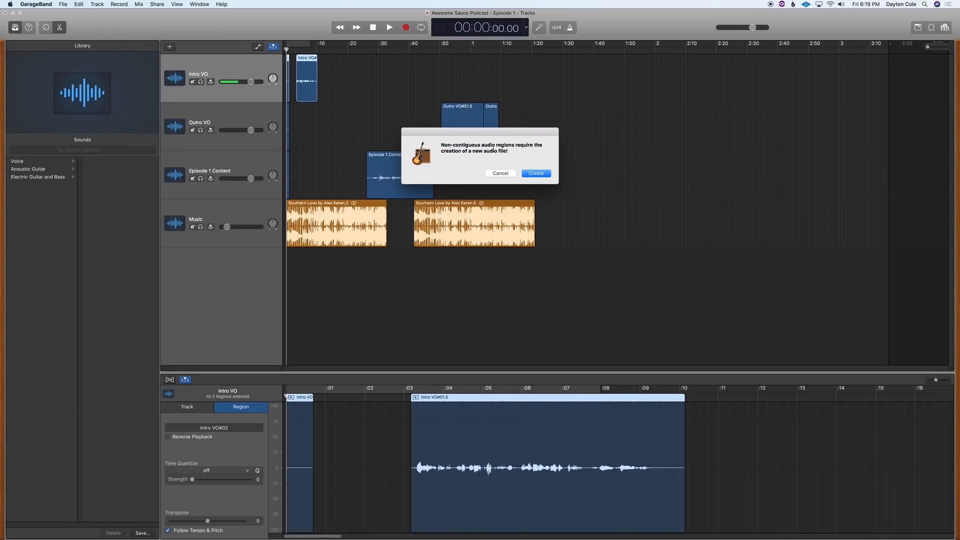
{"action": "left_click", "coordinate": [537, 175]}
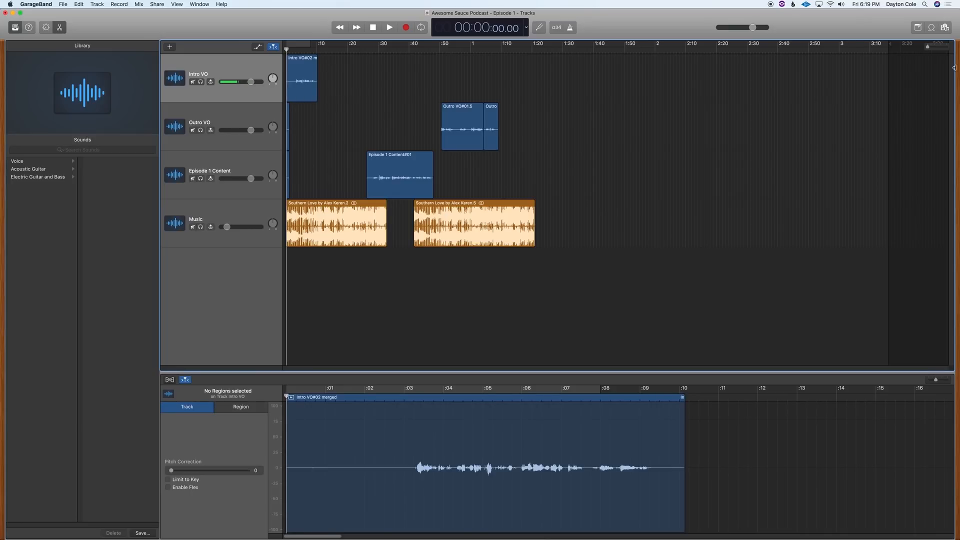
Rename the merged Intro VO region as "Awesome Sauce Podcast - Intro VO".
{"action": "left_click_drag", "start_coordinate": [928, 47], "coordinate": [932, 47]}
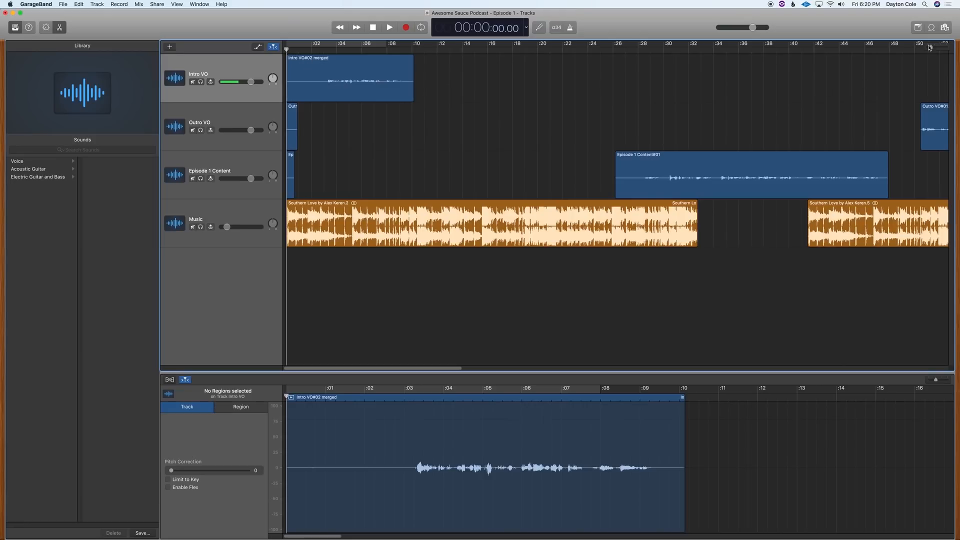
{"action": "left_click", "coordinate": [330, 91]}
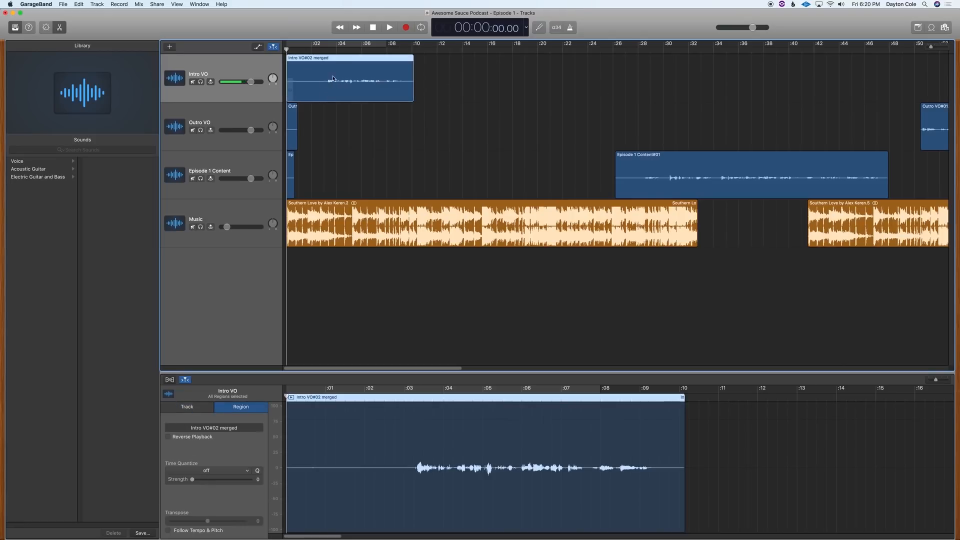
{"action": "right_click", "coordinate": [333, 71]}
{"action": "left_click", "coordinate": [364, 97]}
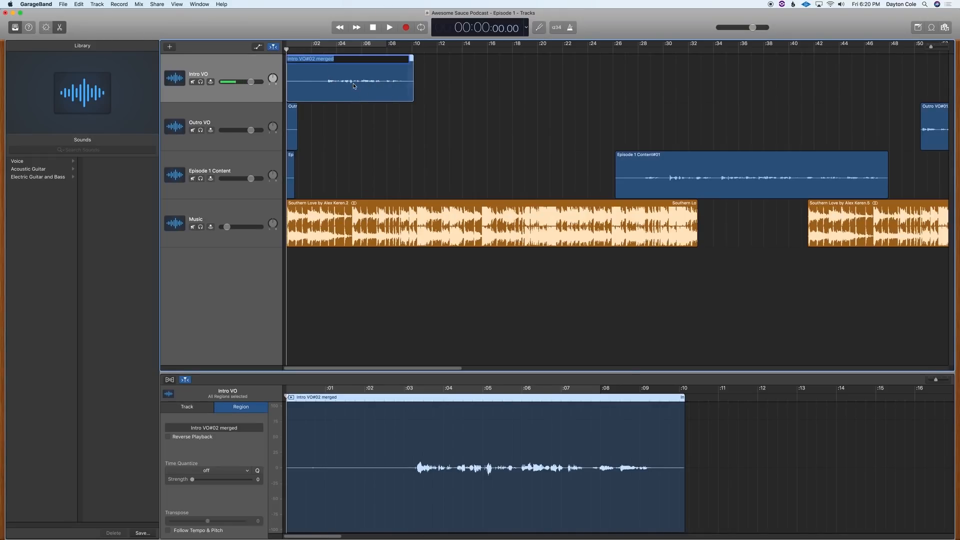
{"action": "type", "text": "Awesome Sauce Podcast - Intro VO"}
{"action": "left_click", "coordinate": [430, 82]}
Join all regions on the Outro VO track into one new audio file.
{"action": "left_click", "coordinate": [303, 126]}
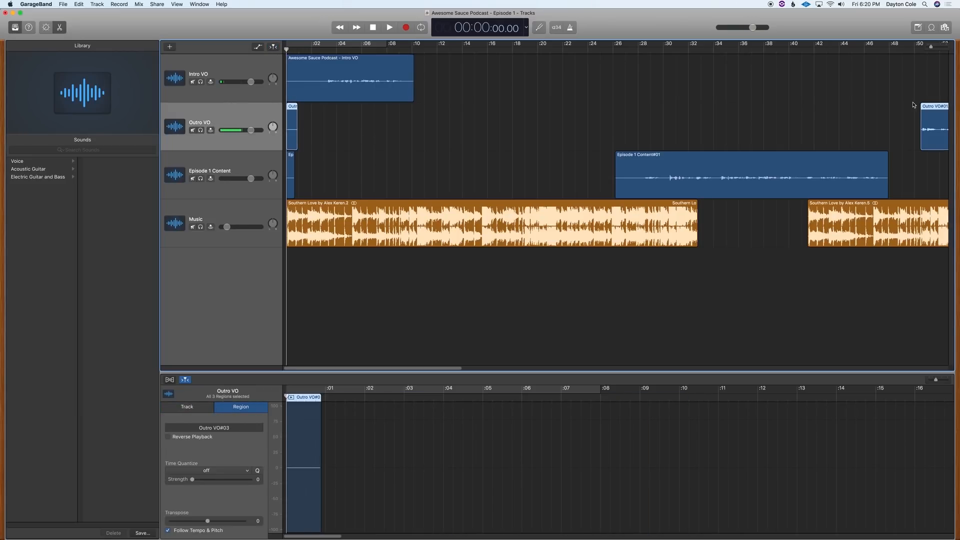
{"action": "key", "text": "super+j"}
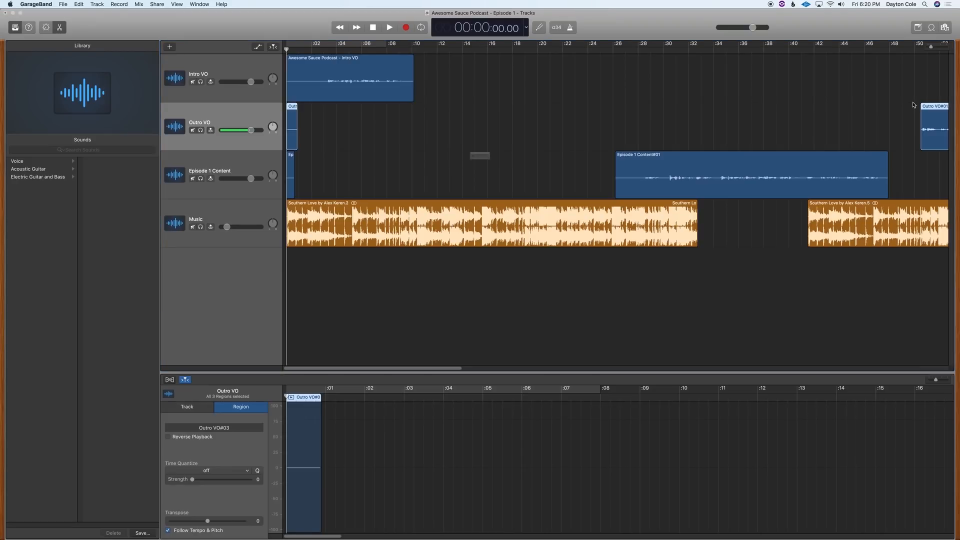
{"action": "key", "text": "Return"}
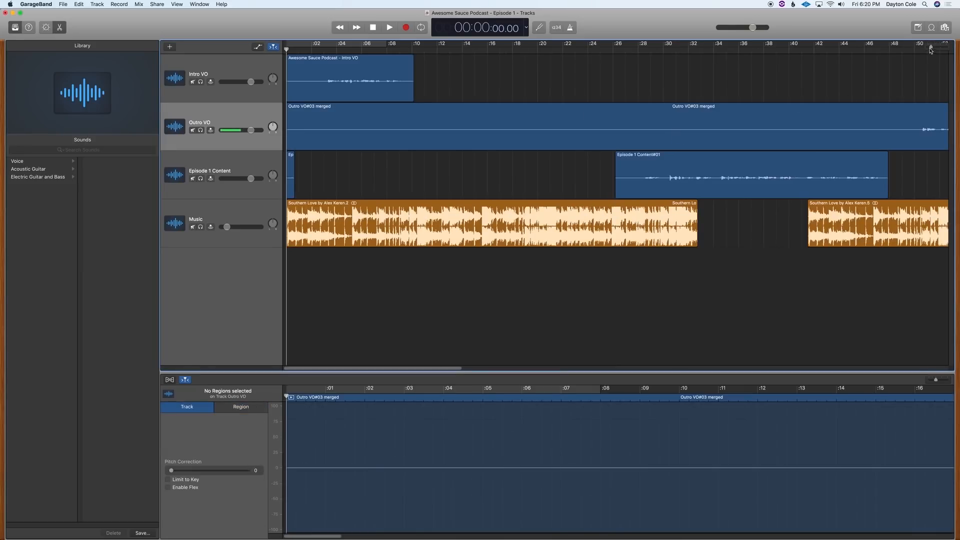
Join the two regions on the Episode 1 Content track into one new audio file.
{"action": "left_click_drag", "start_coordinate": [931, 47], "coordinate": [927, 47]}
{"action": "left_click", "coordinate": [234, 174]}
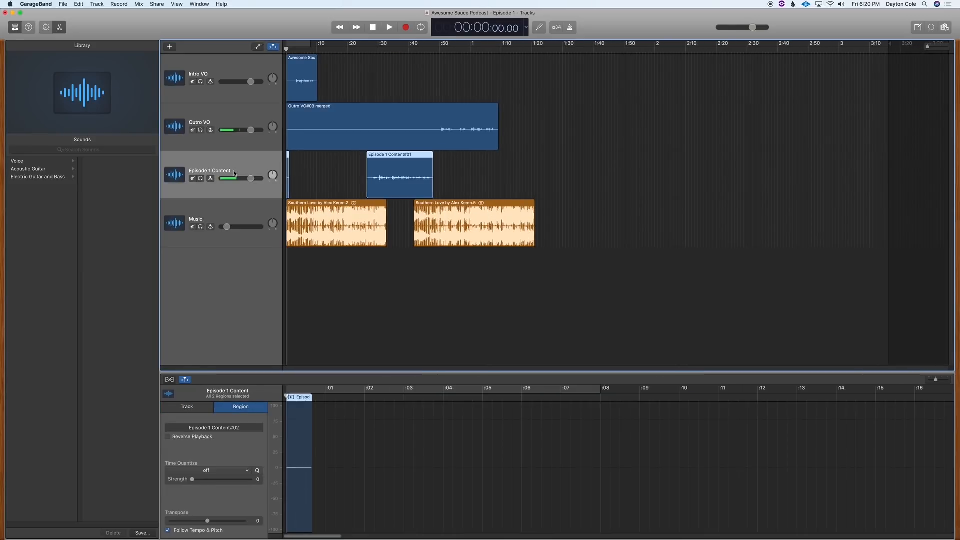
{"action": "key", "text": "super+j"}
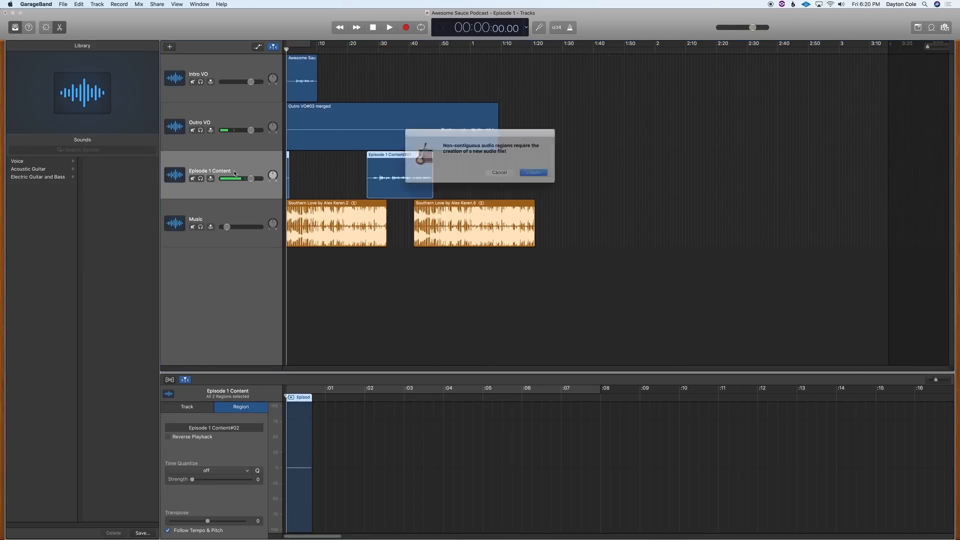
{"action": "key", "text": "Return"}
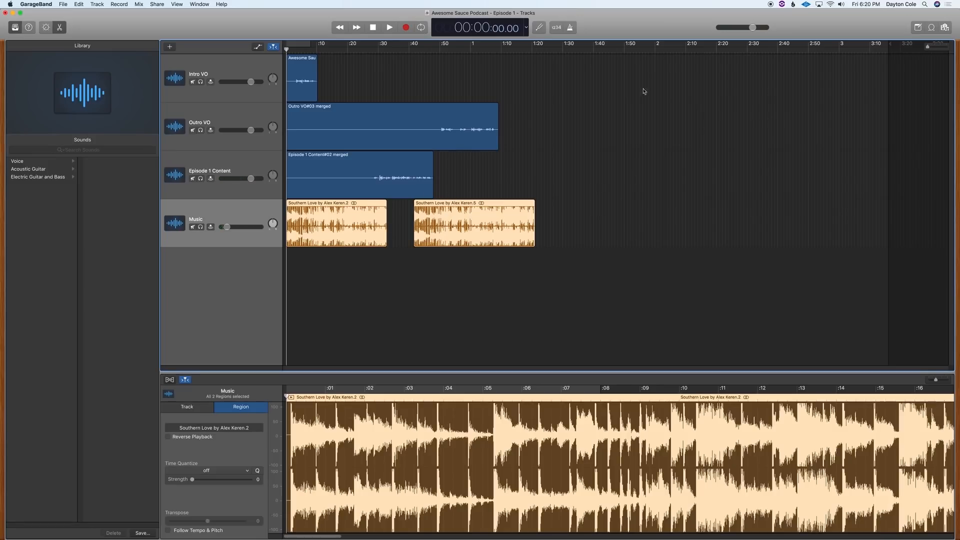
Join the two Southern Love regions on the Music track into one new audio file.
{"action": "left_click", "coordinate": [506, 176]}
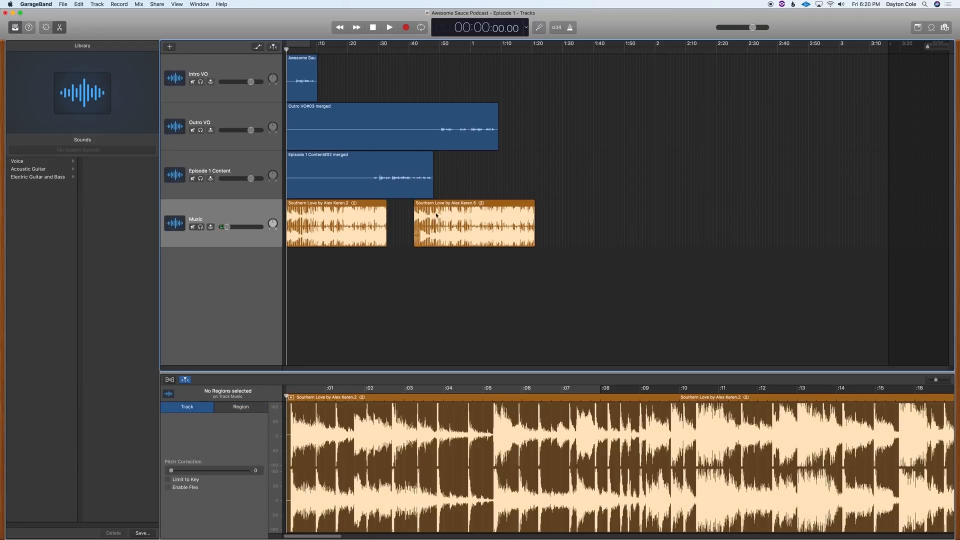
{"action": "left_click", "coordinate": [245, 216]}
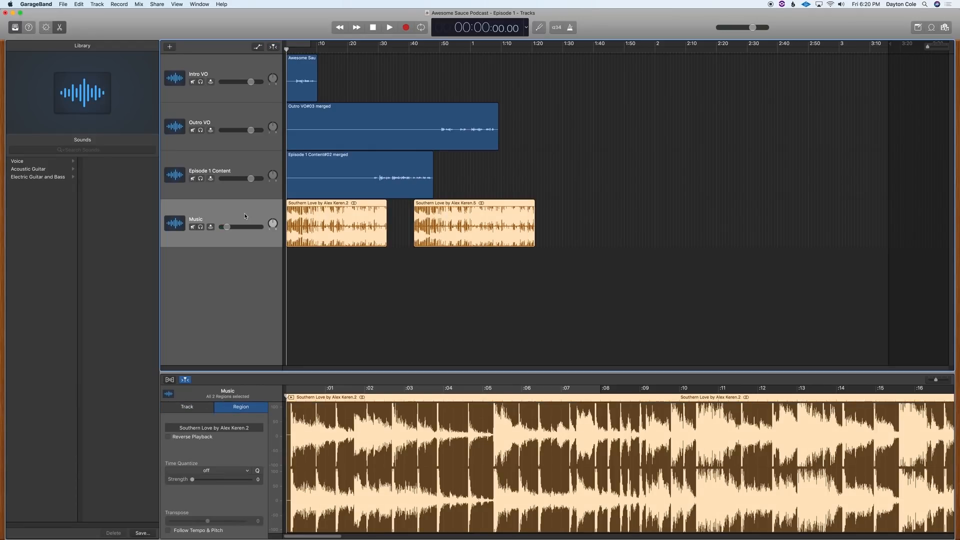
{"action": "key", "text": "super+j"}
{"action": "key", "text": "Return"}
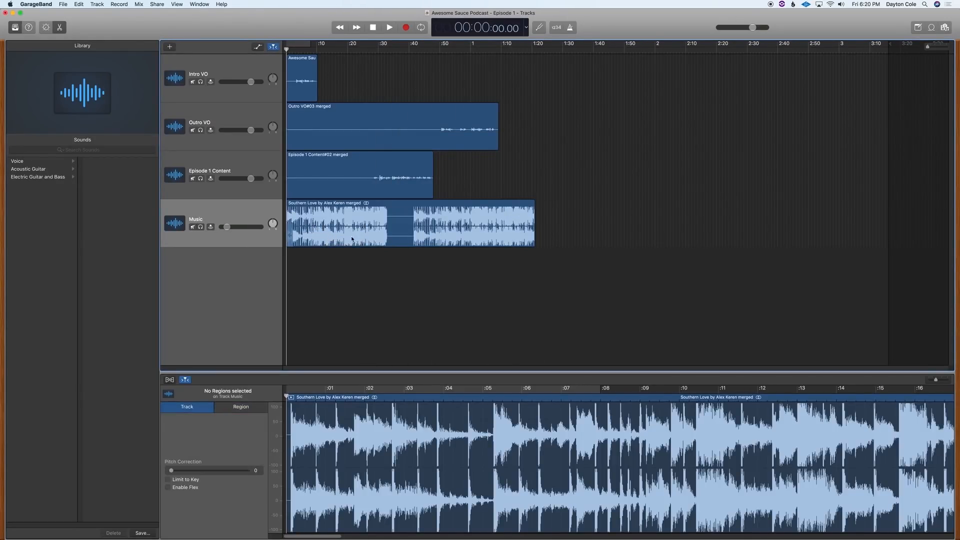
{"action": "left_click", "coordinate": [230, 205]}
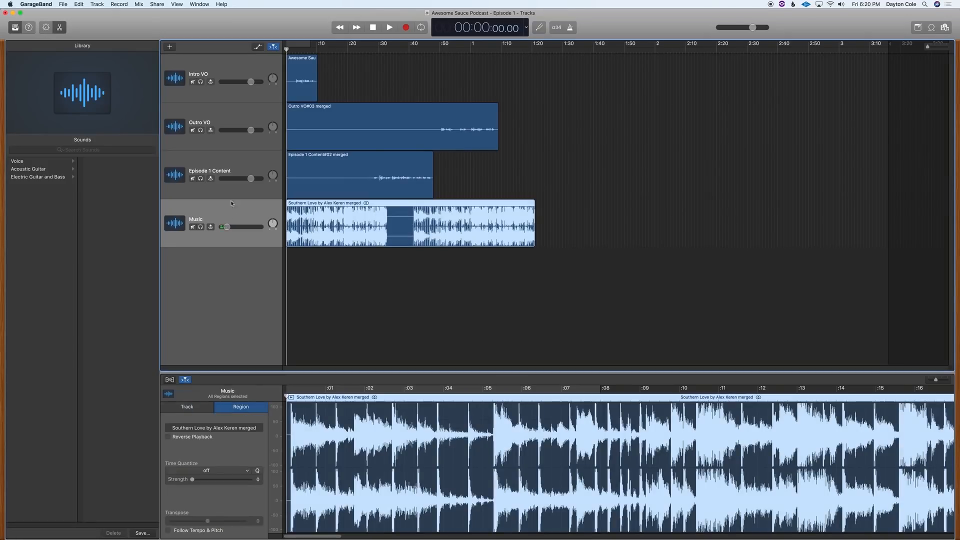
{"action": "left_click", "coordinate": [234, 170]}
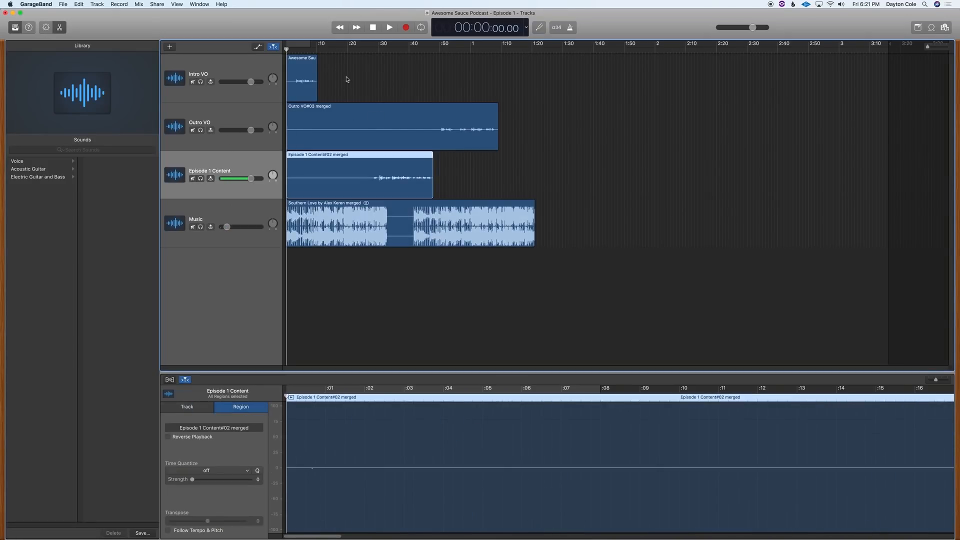
{"action": "left_click", "coordinate": [312, 84]}
{"action": "left_click", "coordinate": [312, 107]}
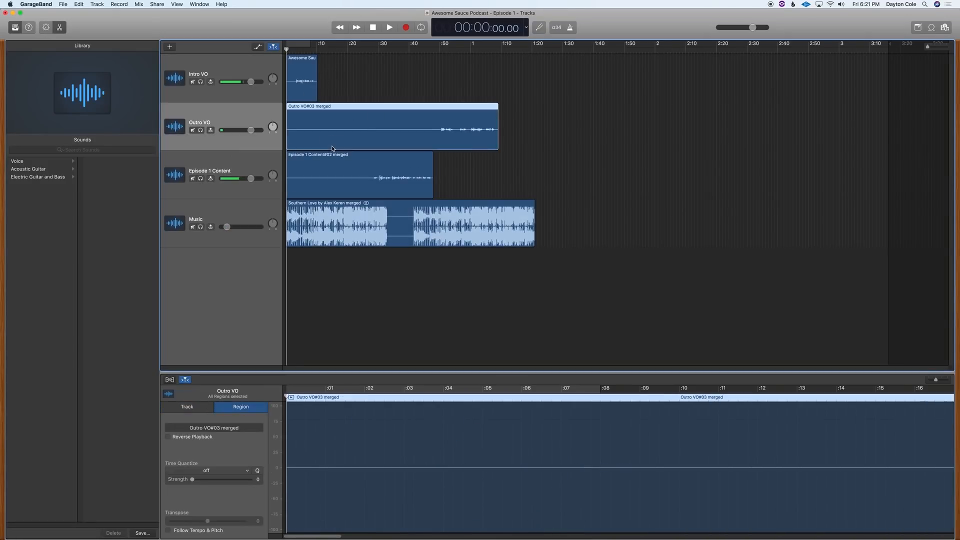
{"action": "left_click", "coordinate": [338, 184]}
{"action": "left_click", "coordinate": [342, 239]}
Copy the name of the Intro VO region for reuse on the other merged regions.
{"action": "left_click", "coordinate": [316, 125]}
{"action": "right_click", "coordinate": [315, 122]}
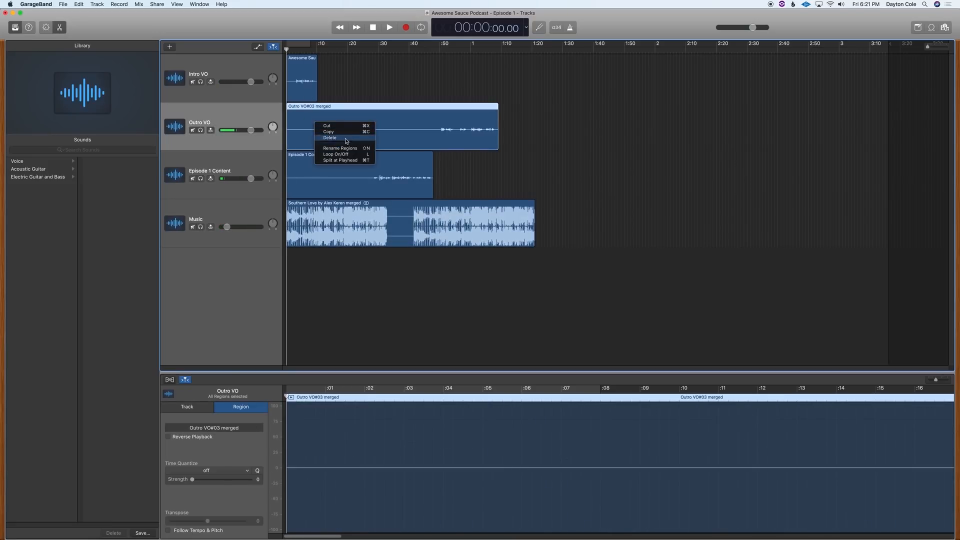
{"action": "right_click", "coordinate": [304, 82]}
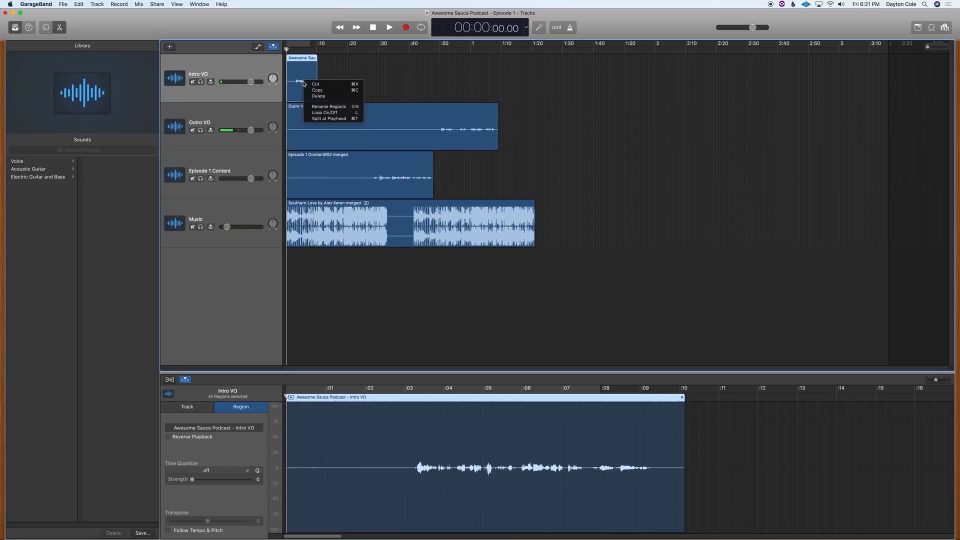
{"action": "left_click", "coordinate": [329, 106]}
{"action": "key", "text": "super+c"}
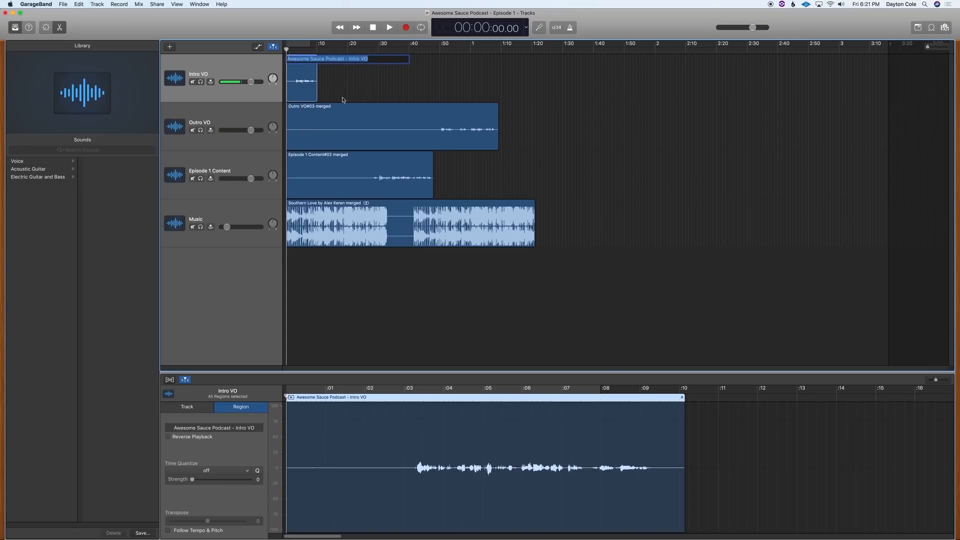
{"action": "left_click", "coordinate": [351, 114]}
Rename the merged Outro VO region as "Awesome Sauce Podcast - Outro VO", starting from the copied name.
{"action": "left_click", "coordinate": [334, 142]}
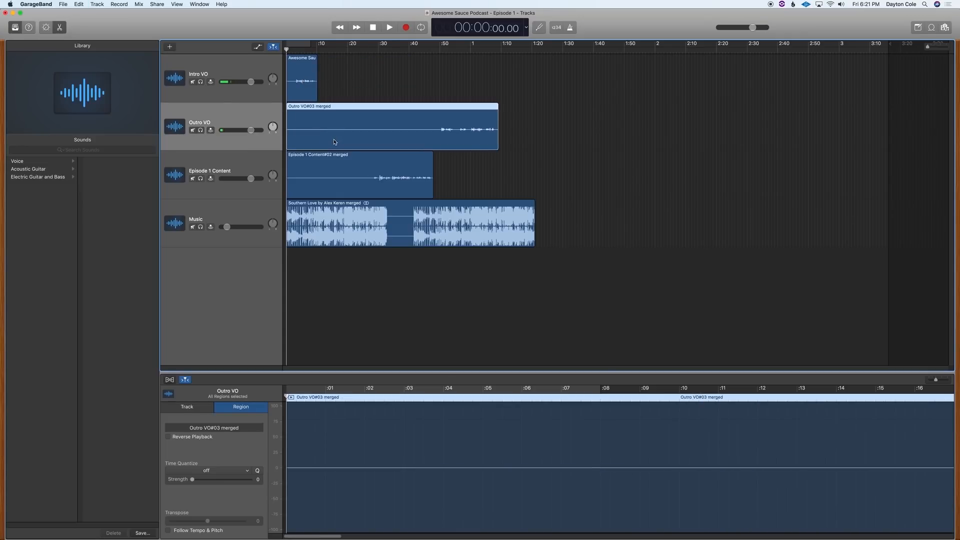
{"action": "right_click", "coordinate": [334, 143]}
{"action": "left_click", "coordinate": [355, 166]}
{"action": "key", "text": "super+v"}
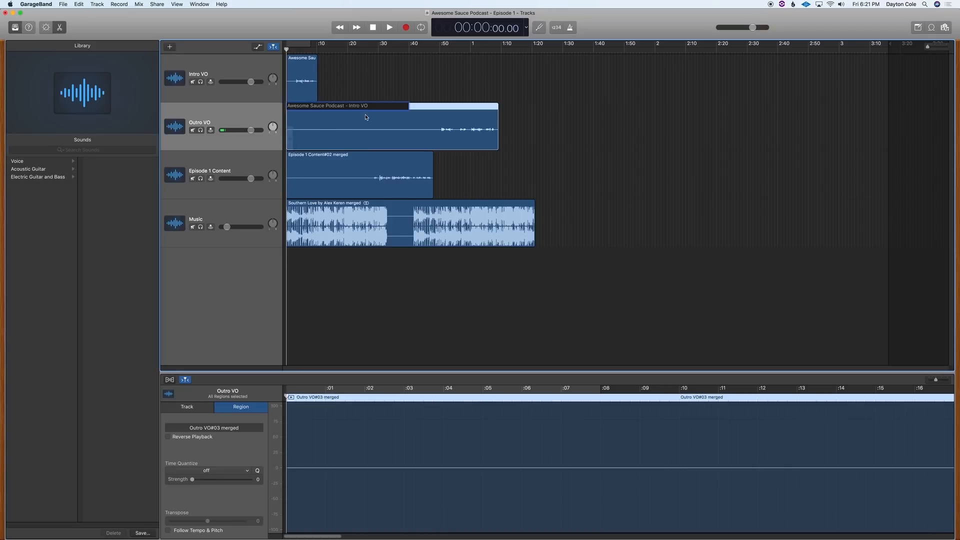
{"action": "key", "text": "BackSpace"}
{"action": "key", "text": "BackSpace"}
{"action": "key", "text": "BackSpace"}
{"action": "key", "text": "BackSpace"}
{"action": "key", "text": "BackSpace"}
{"action": "key", "text": "BackSpace"}
{"action": "key", "text": "BackSpace"}
{"action": "key", "text": "BackSpace"}
{"action": "type", "text": "Outro VO"}
{"action": "key", "text": "Return"}
Rename the merged Episode 1 Content region as "Awesome Sauce Podcast - Episode 1 Content".
{"action": "left_click", "coordinate": [334, 193]}
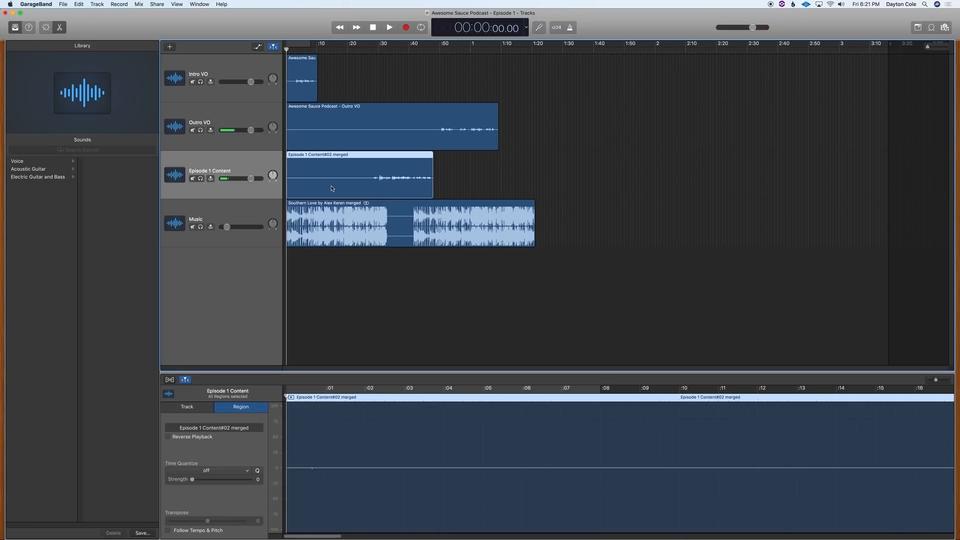
{"action": "right_click", "coordinate": [335, 193]}
{"action": "left_click", "coordinate": [354, 211]}
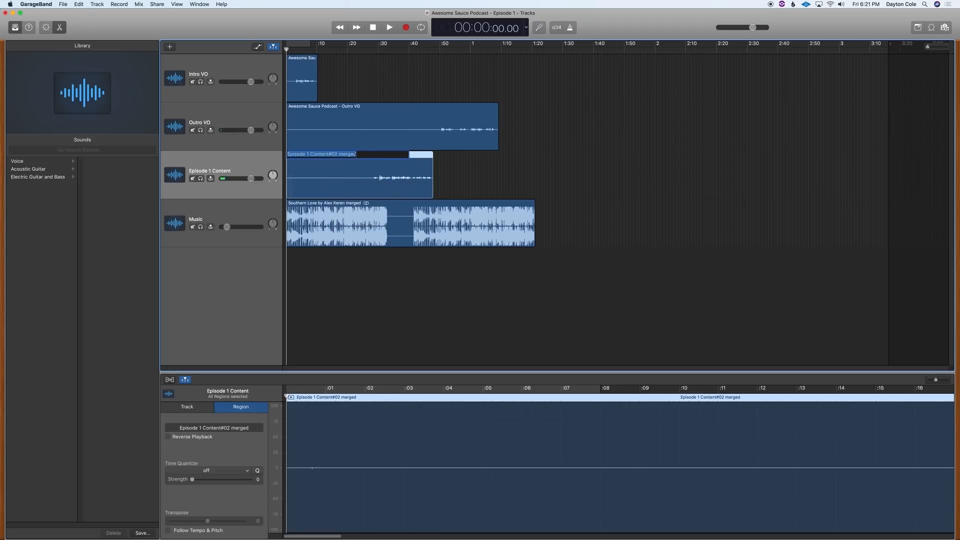
{"action": "type", "text": "Awesome Sauce Podcast -"}
{"action": "type", "text": "Epo"}
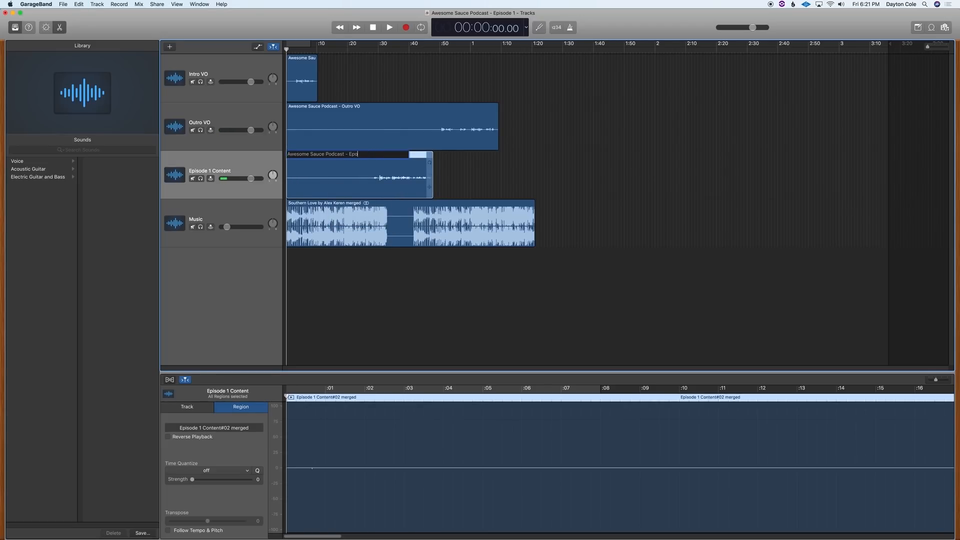
{"action": "key", "text": "BackSpace"}
{"action": "type", "text": "isode 1 Content"}
{"action": "left_click", "coordinate": [497, 172]}
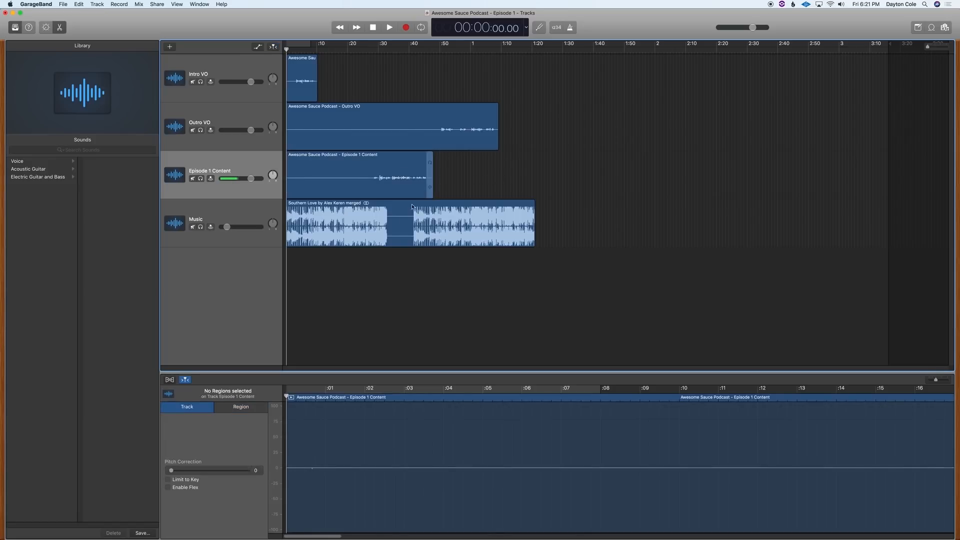
Rename the merged Music region as "Awesome Sauce Podcast - Music", starting from the copied name.
{"action": "left_click", "coordinate": [391, 236]}
{"action": "right_click", "coordinate": [391, 233]}
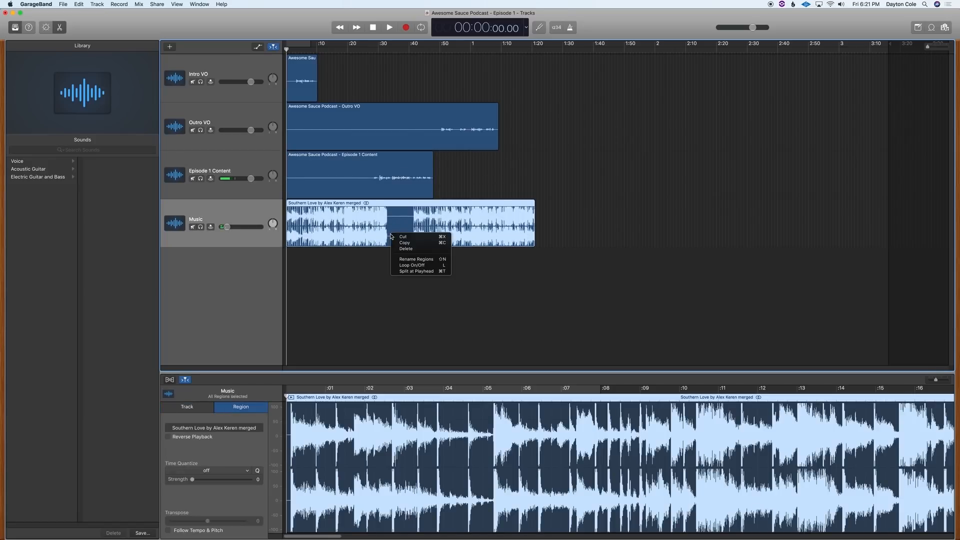
{"action": "left_click", "coordinate": [413, 259]}
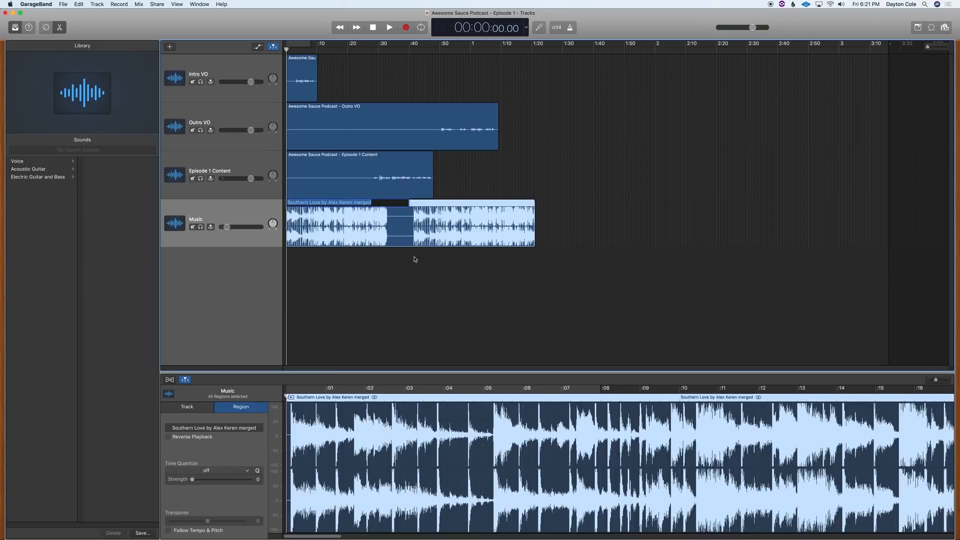
{"action": "key", "text": "super+v"}
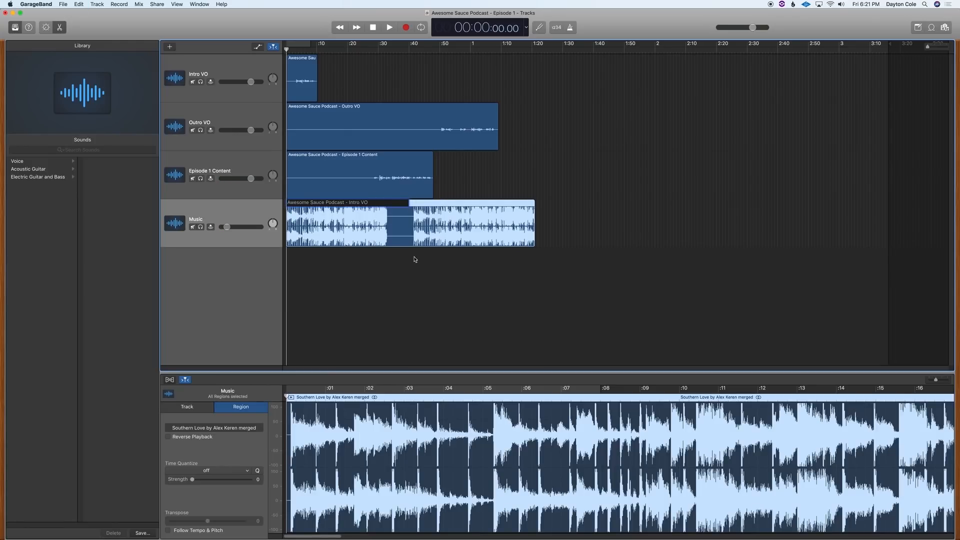
{"action": "key", "text": "BackSpace"}
{"action": "key", "text": "Return"}
{"action": "left_click", "coordinate": [536, 182]}
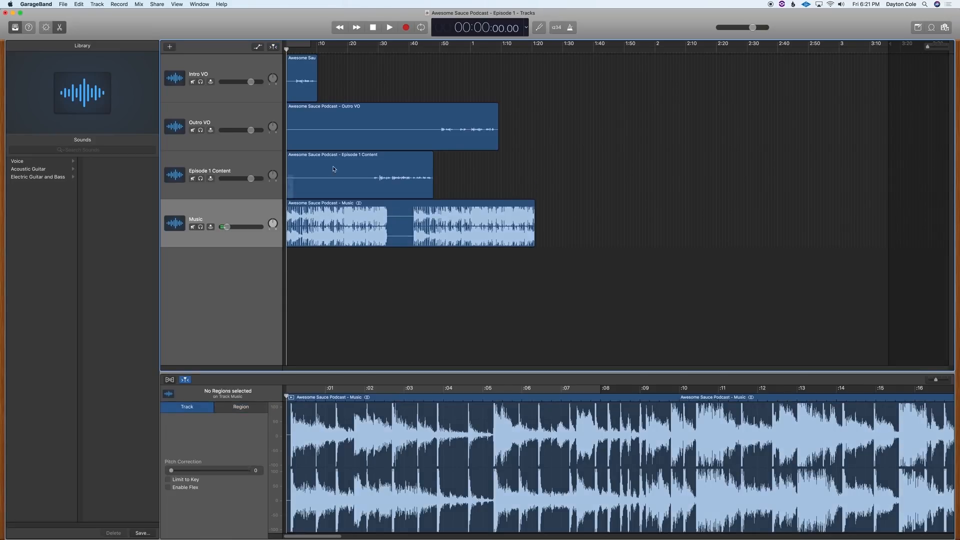
Select the Intro VO track to show its renamed region in the editor.
{"action": "left_click", "coordinate": [224, 165]}
{"action": "left_click", "coordinate": [221, 142]}
{"action": "left_click", "coordinate": [211, 74]}
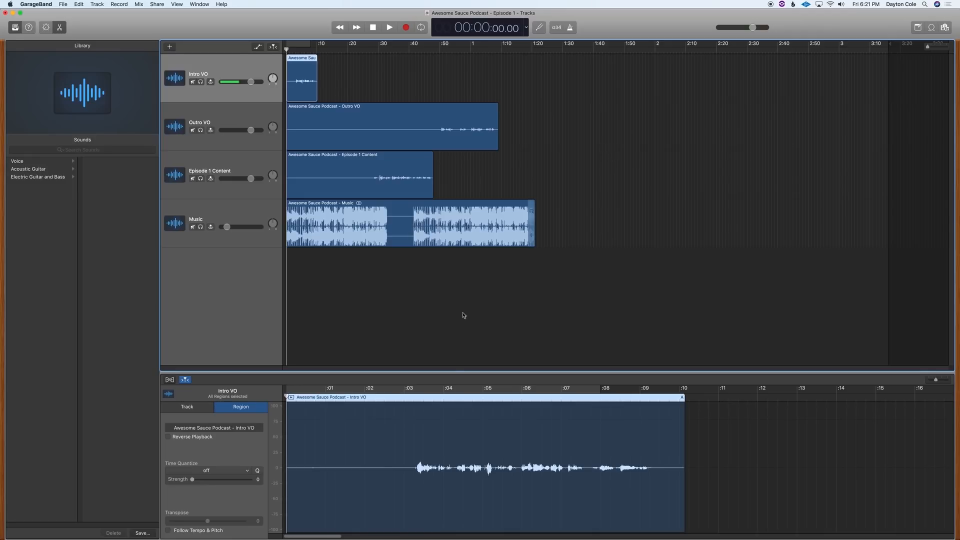
Switch to Finder and go back from Episode 1 Exports to the Awesome Sauce Podcast folder.
{"action": "mouse_move", "coordinate": [373, 534]}
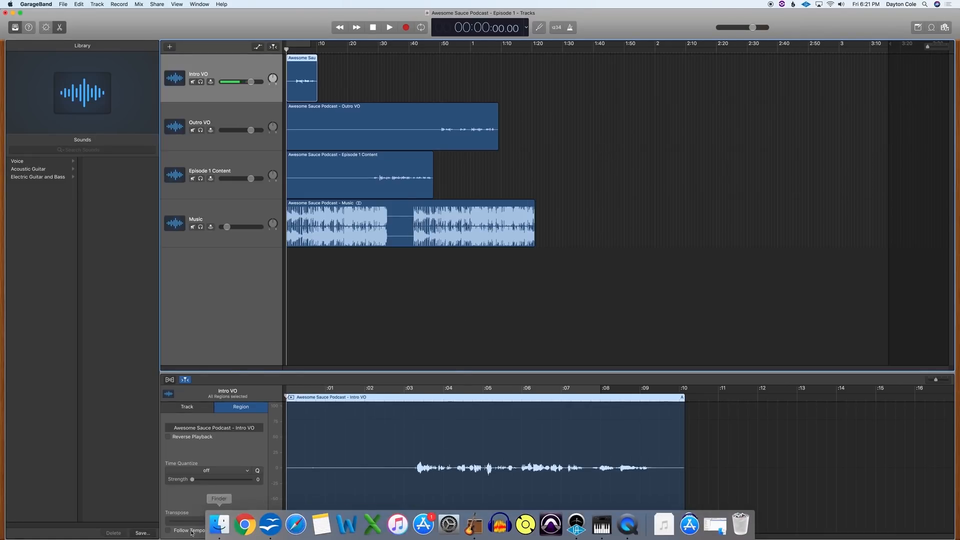
{"action": "left_click", "coordinate": [219, 527]}
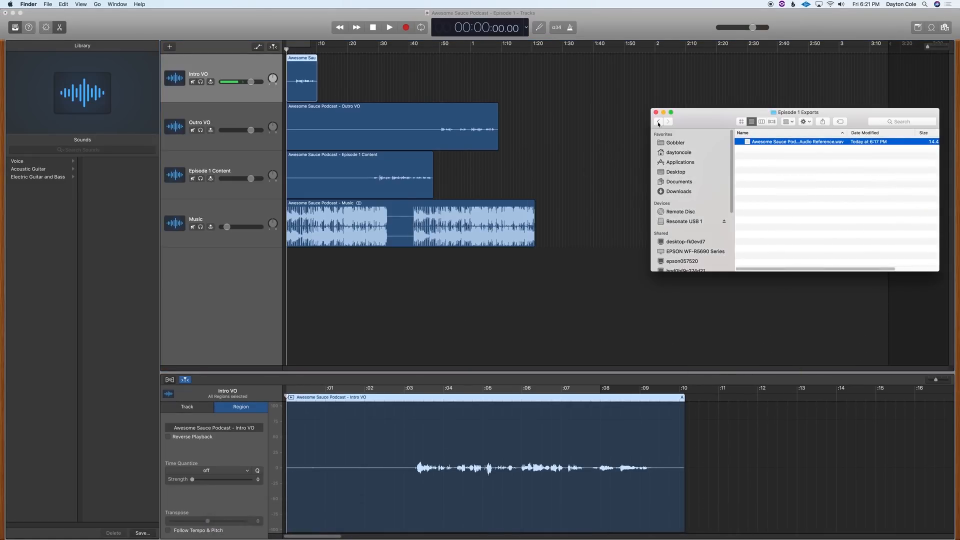
{"action": "left_click", "coordinate": [696, 119]}
{"action": "left_click_drag", "start_coordinate": [696, 119], "coordinate": [417, 101]}
{"action": "left_click", "coordinate": [379, 103]}
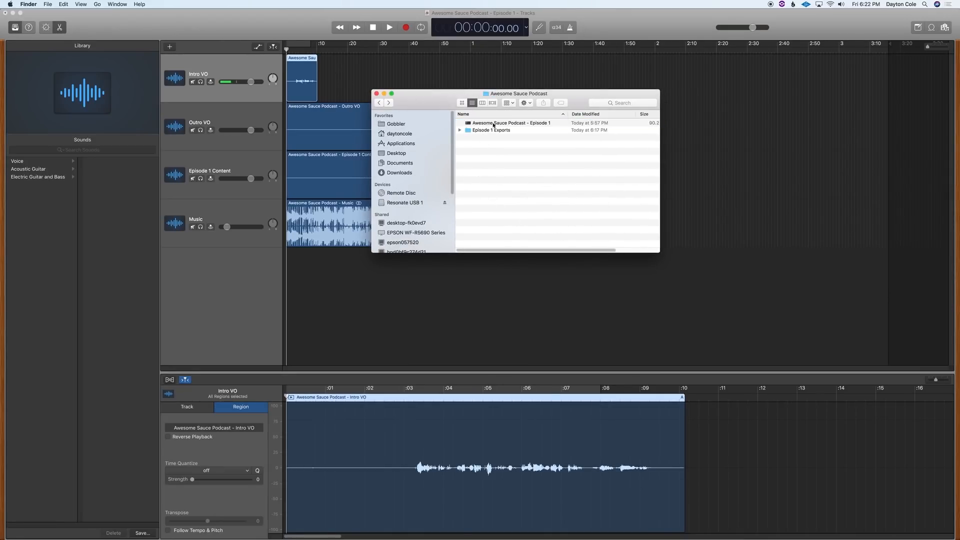
Widen the Name column and check the file information of the Awesome Sauce Podcast - Episode 1 project file.
{"action": "left_click_drag", "start_coordinate": [570, 115], "coordinate": [608, 115]}
{"action": "right_click", "coordinate": [511, 124]}
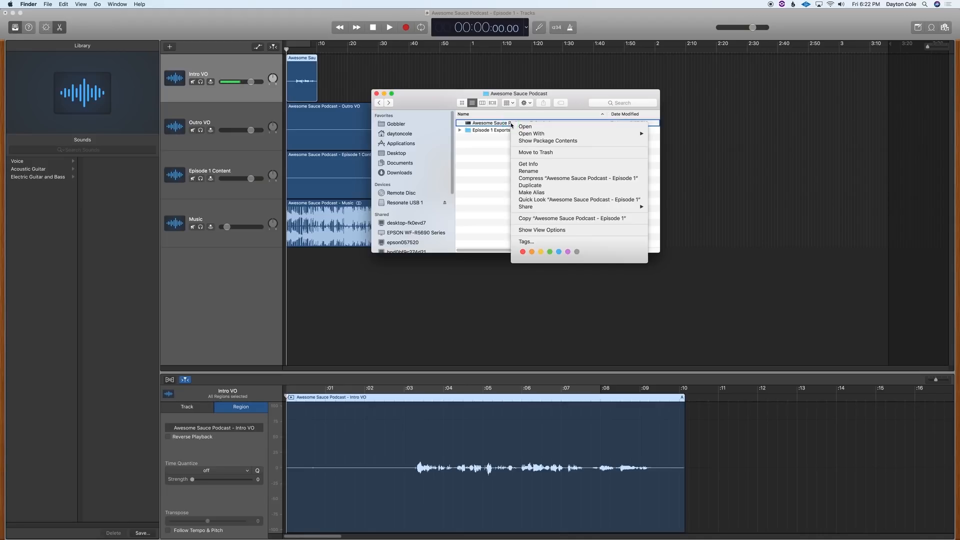
{"action": "left_click", "coordinate": [477, 151]}
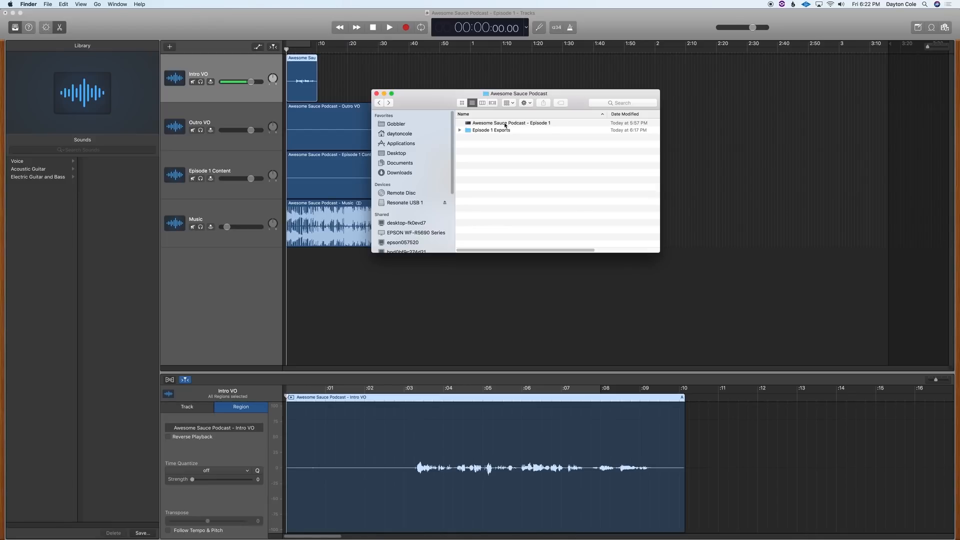
{"action": "left_click", "coordinate": [531, 124]}
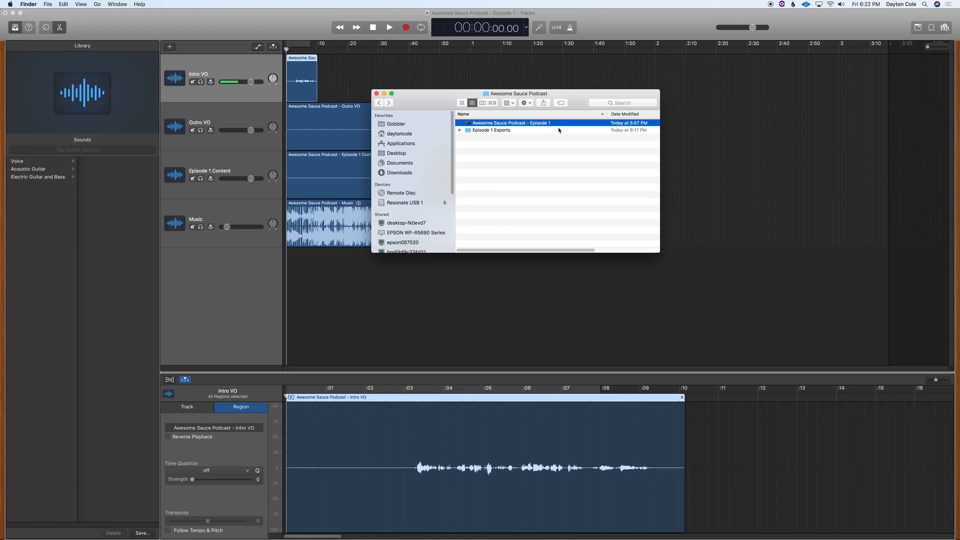
{"action": "key", "text": "super+i"}
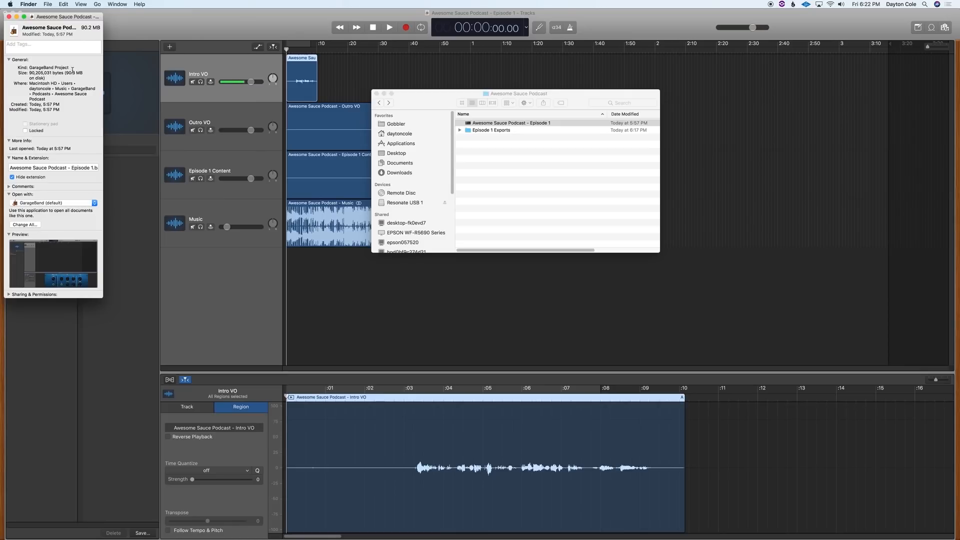
{"action": "left_click_drag", "start_coordinate": [67, 17], "coordinate": [291, 29]}
{"action": "key", "text": "super+w"}
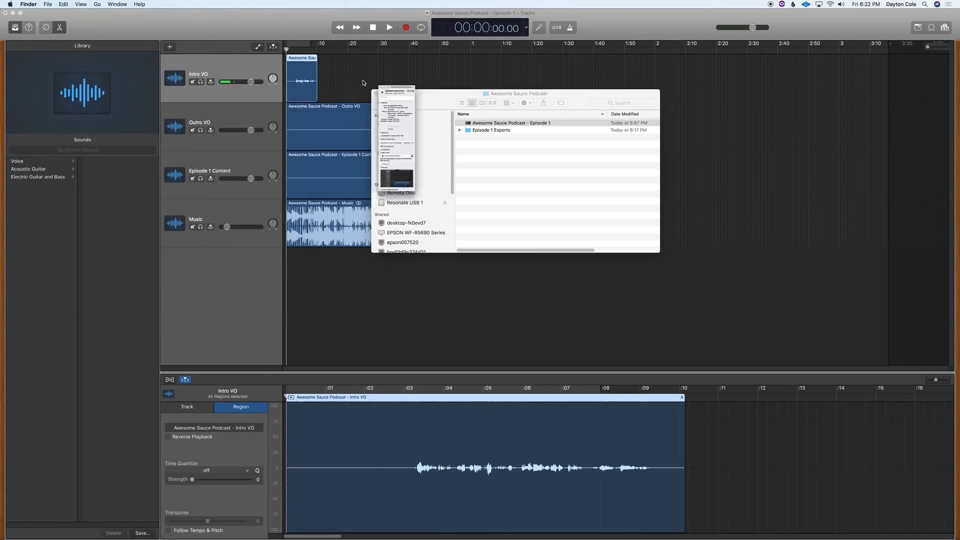
Show the package contents of the Awesome Sauce Podcast - Episode 1 project and open the Audio Files folder inside Media.
{"action": "right_click", "coordinate": [489, 125]}
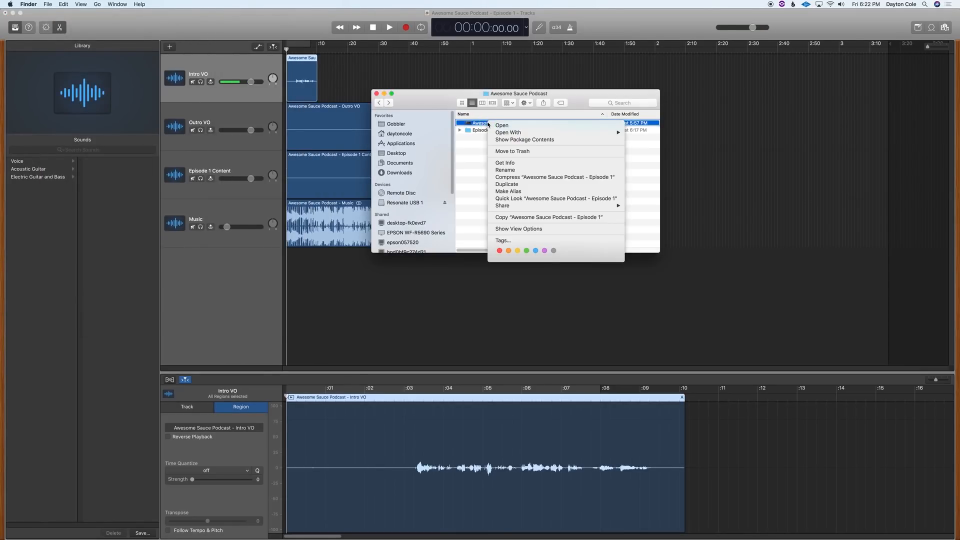
{"action": "left_click", "coordinate": [572, 141]}
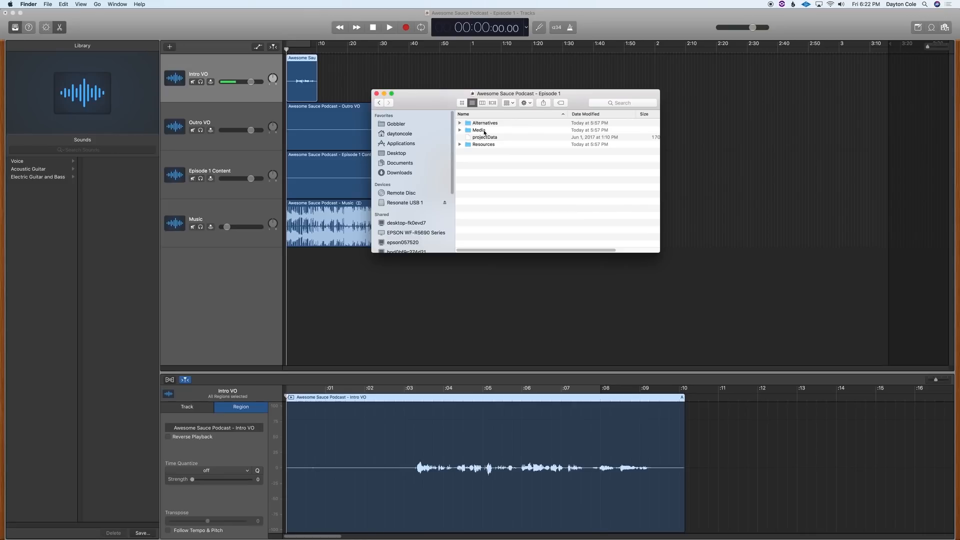
{"action": "double_click", "coordinate": [478, 130]}
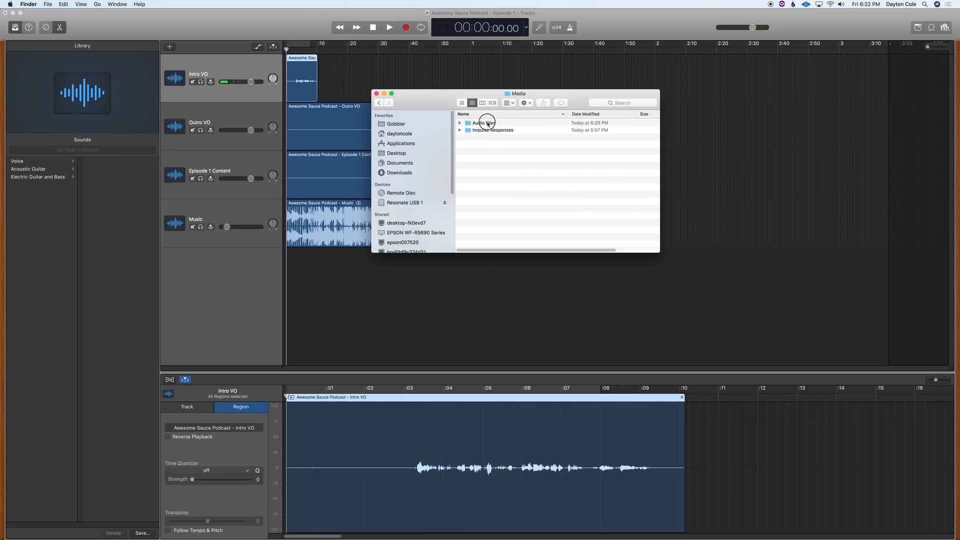
{"action": "double_click", "coordinate": [484, 123]}
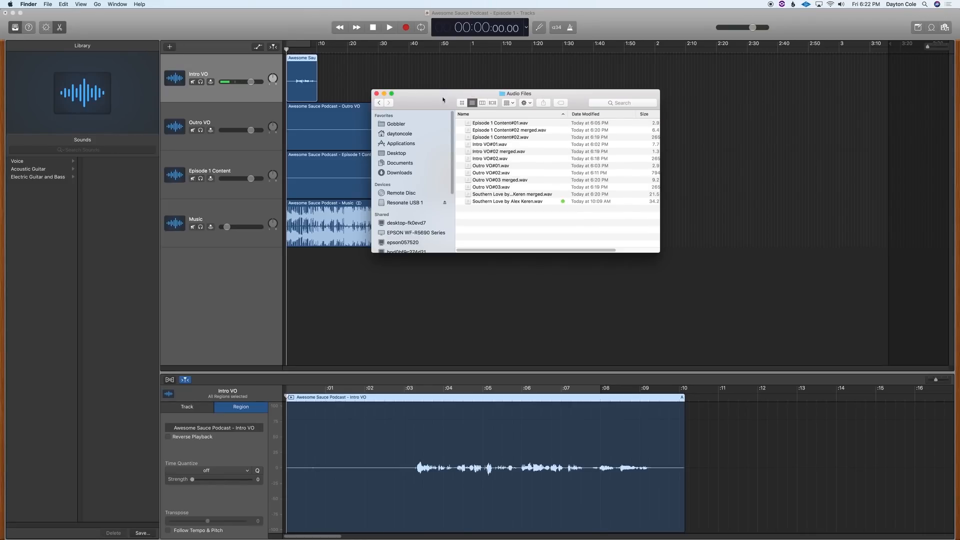
Enlarge the Audio Files window and sort the files by date modified, newest first.
{"action": "left_click_drag", "start_coordinate": [443, 99], "coordinate": [399, 85]}
{"action": "left_click_drag", "start_coordinate": [617, 238], "coordinate": [762, 273]}
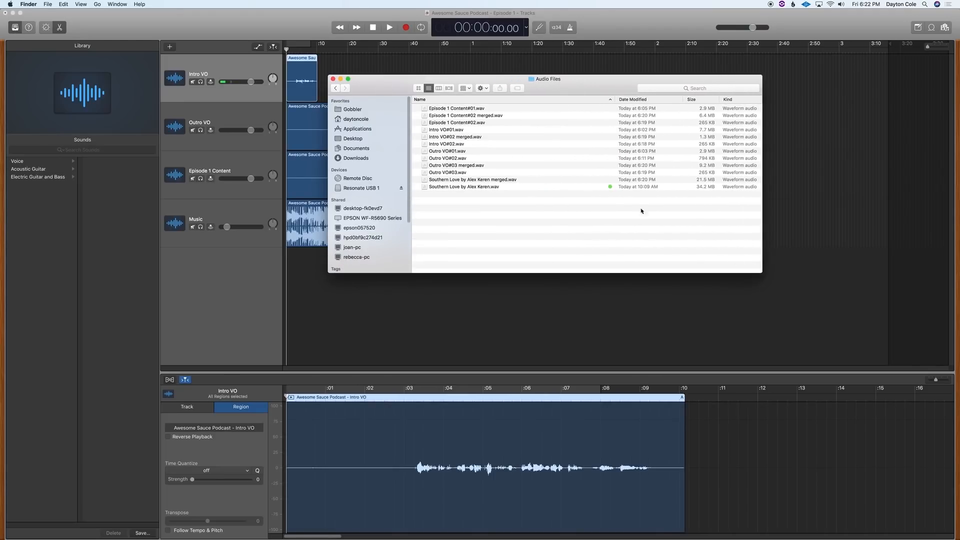
{"action": "left_click", "coordinate": [648, 100]}
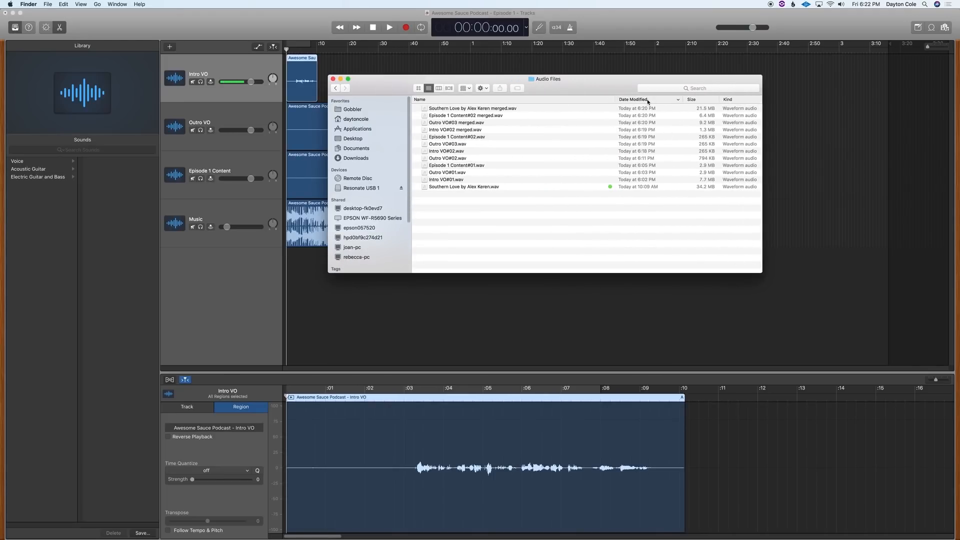
{"action": "left_click", "coordinate": [648, 101]}
{"action": "left_click", "coordinate": [648, 101]}
Examine the merged audio files and compare them with the regions on the GarageBand tracks.
{"action": "left_click", "coordinate": [651, 109]}
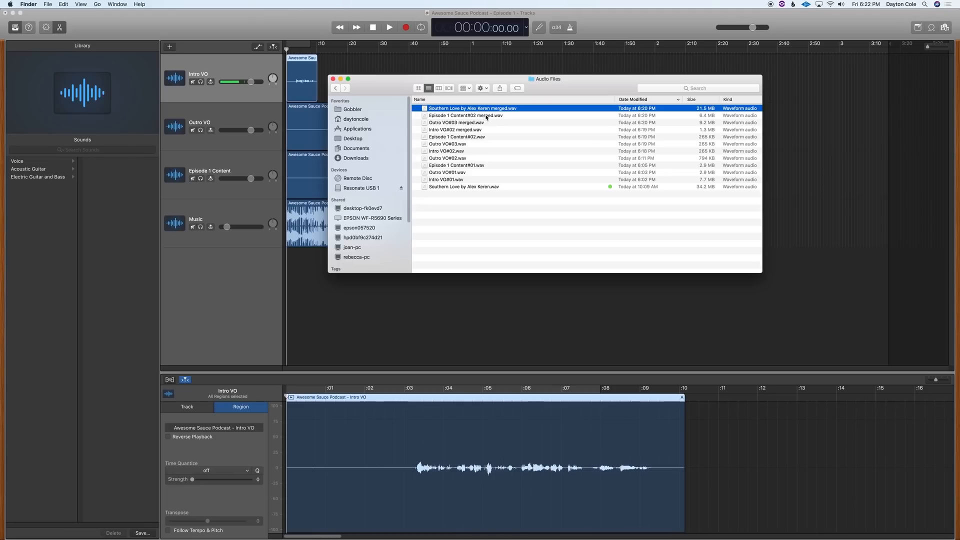
{"action": "left_click", "coordinate": [482, 116]}
{"action": "left_click", "coordinate": [477, 130]}
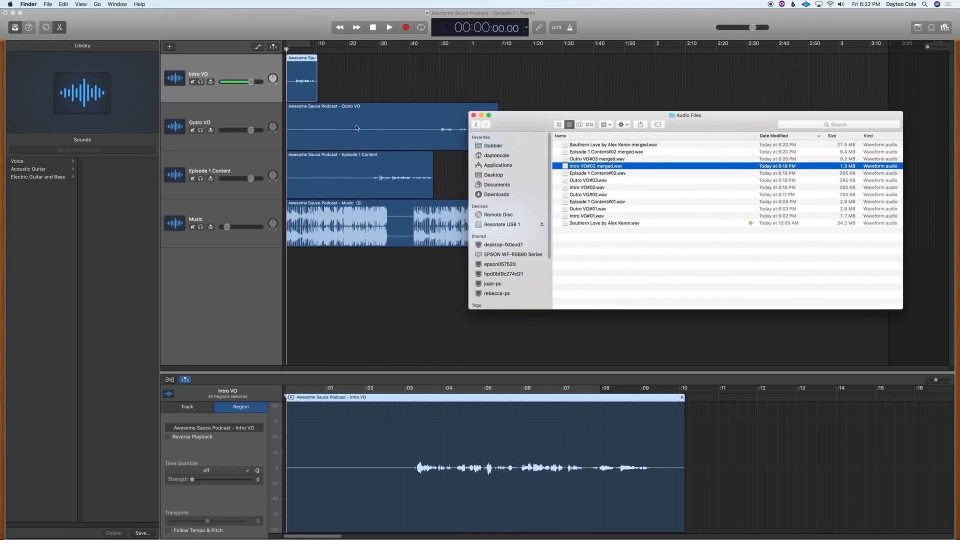
{"action": "left_click_drag", "start_coordinate": [516, 121], "coordinate": [558, 118]}
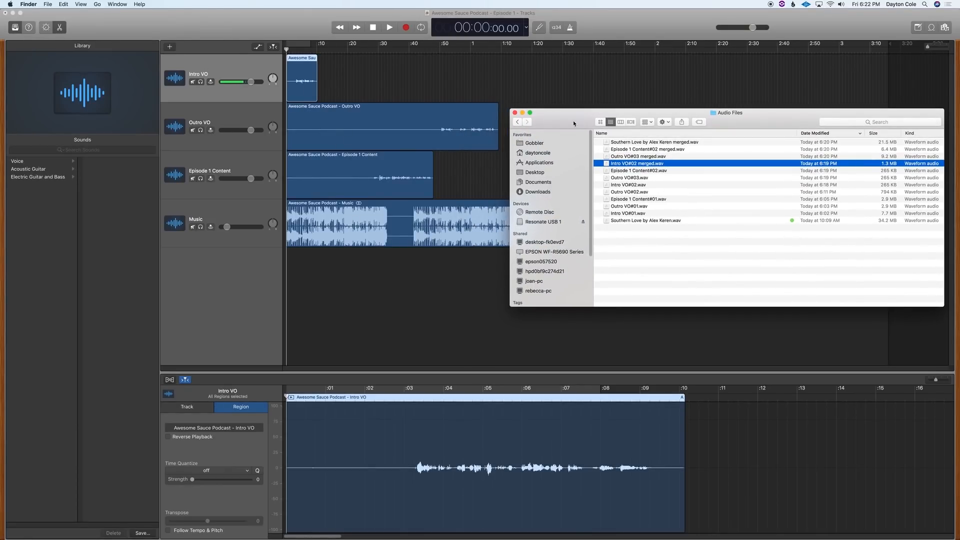
{"action": "left_click_drag", "start_coordinate": [650, 112], "coordinate": [559, 60]}
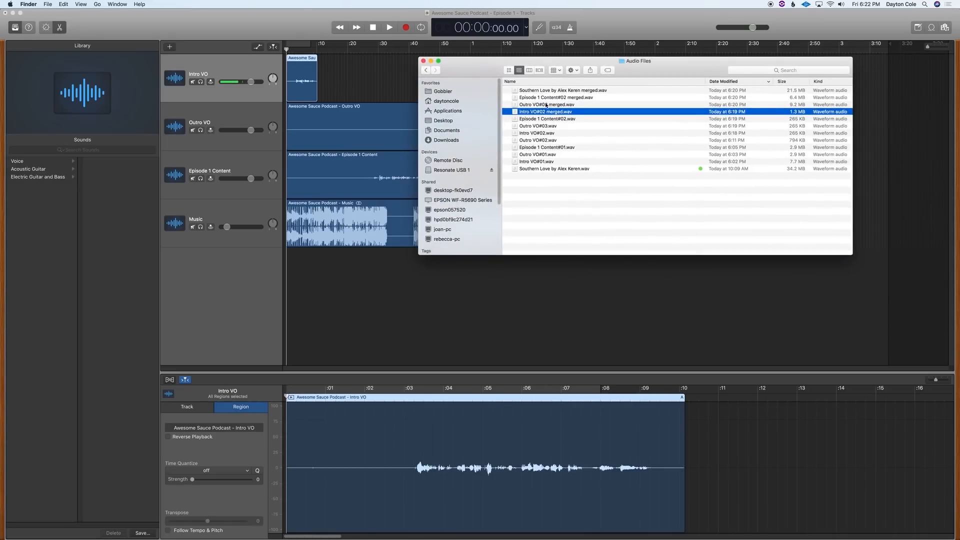
{"action": "left_click", "coordinate": [559, 122]}
{"action": "left_click", "coordinate": [554, 115]}
{"action": "left_click_drag", "start_coordinate": [457, 72], "coordinate": [471, 114]}
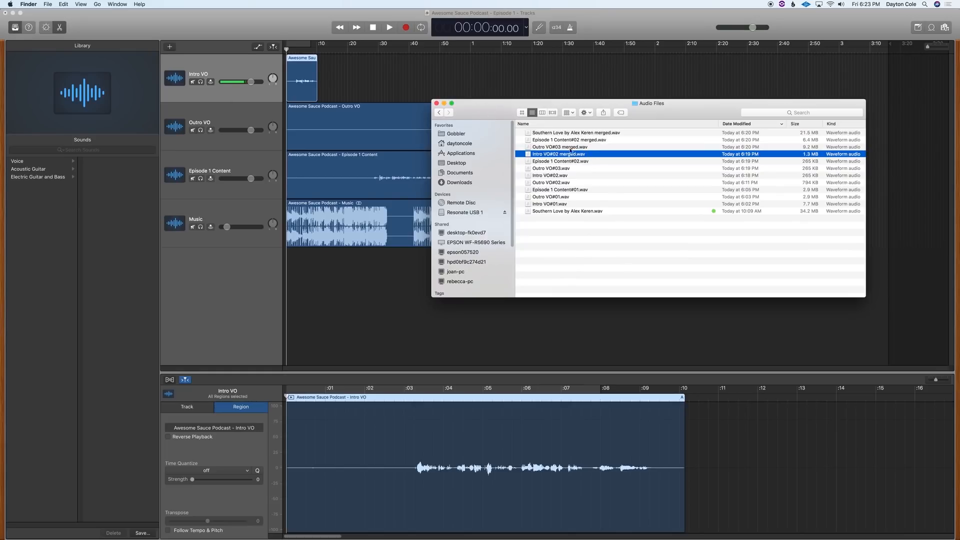
{"action": "left_click_drag", "start_coordinate": [745, 112], "coordinate": [712, 100]}
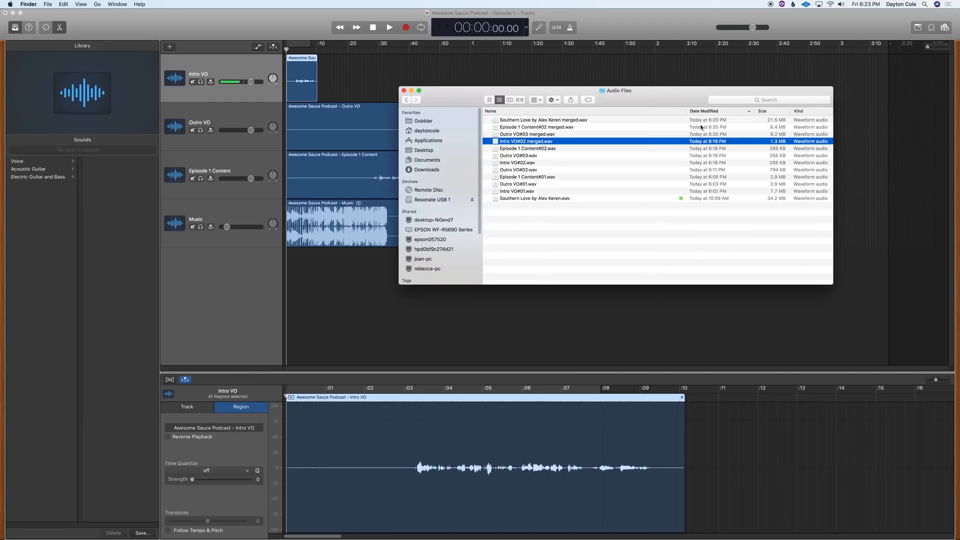
Try to copy the four merged WAV files from Audio Files into the Episode 1 Exports folder.
{"action": "left_click", "coordinate": [534, 121]}
{"action": "left_click", "coordinate": [539, 144], "text": "shift"}
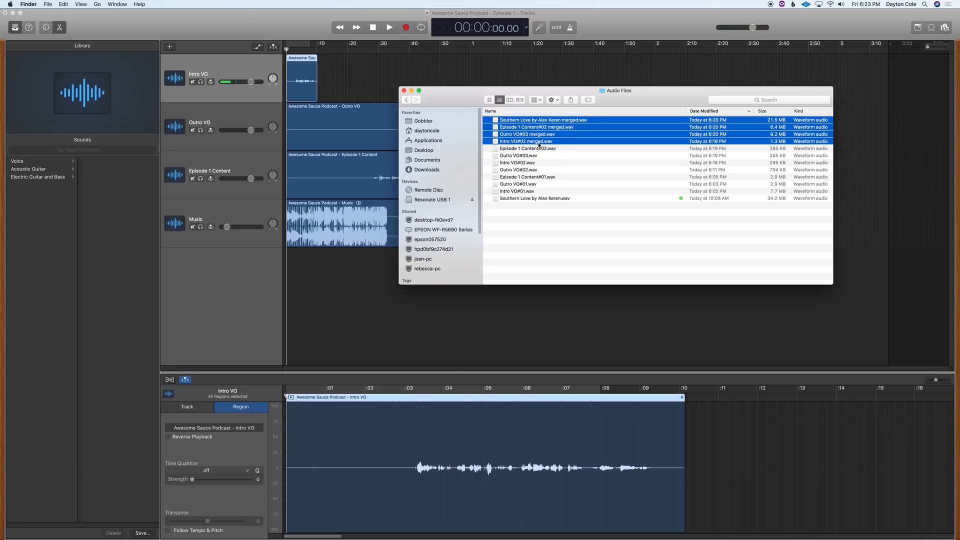
{"action": "left_click", "coordinate": [406, 101]}
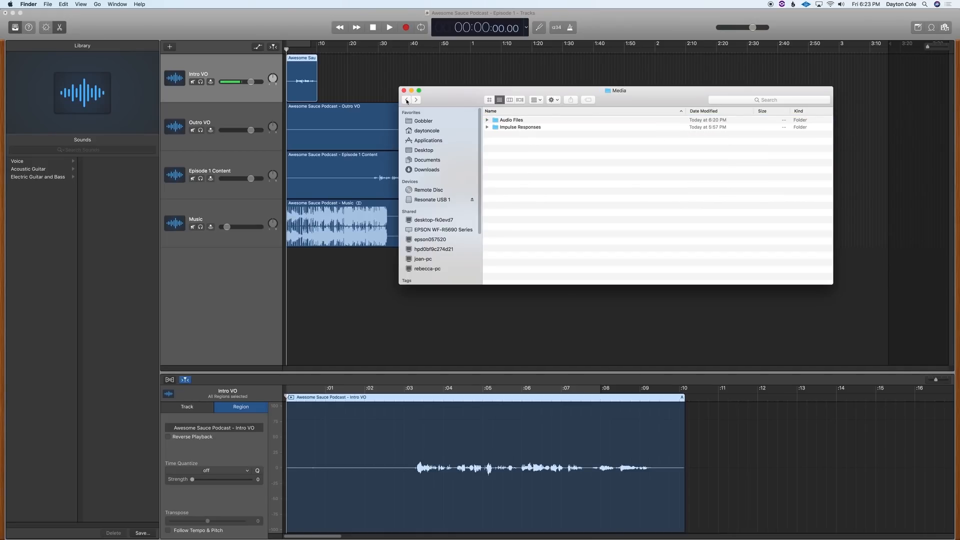
{"action": "left_click", "coordinate": [406, 100]}
{"action": "left_click", "coordinate": [407, 100]}
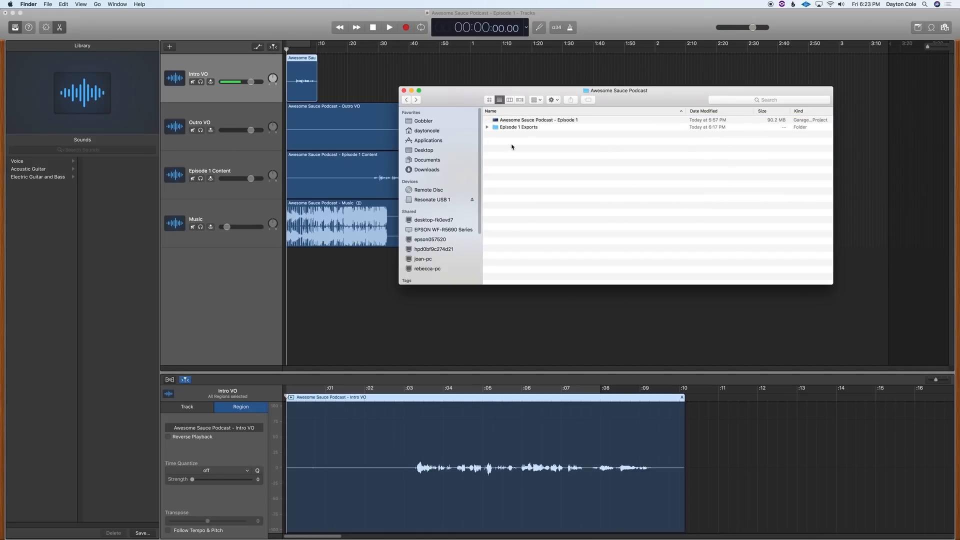
{"action": "double_click", "coordinate": [532, 128]}
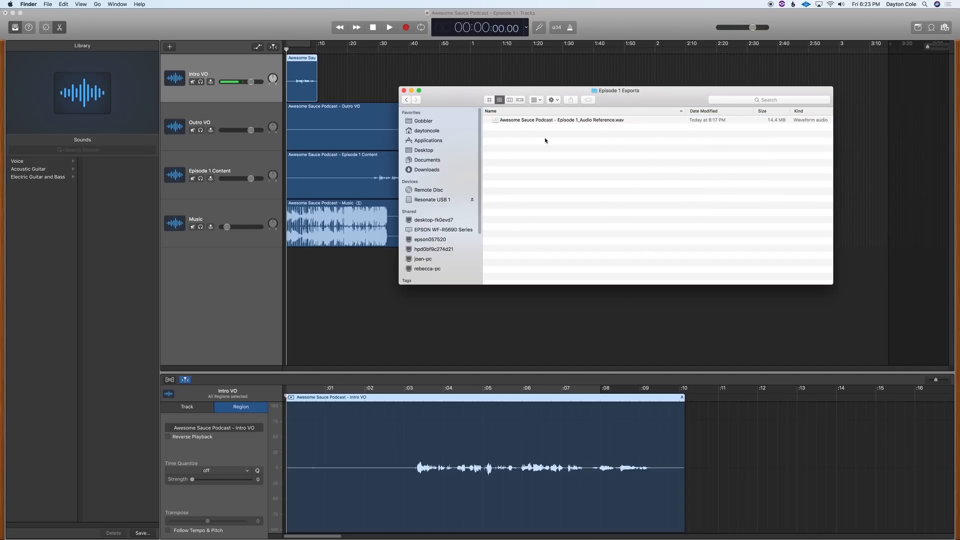
{"action": "key", "text": "super+v"}
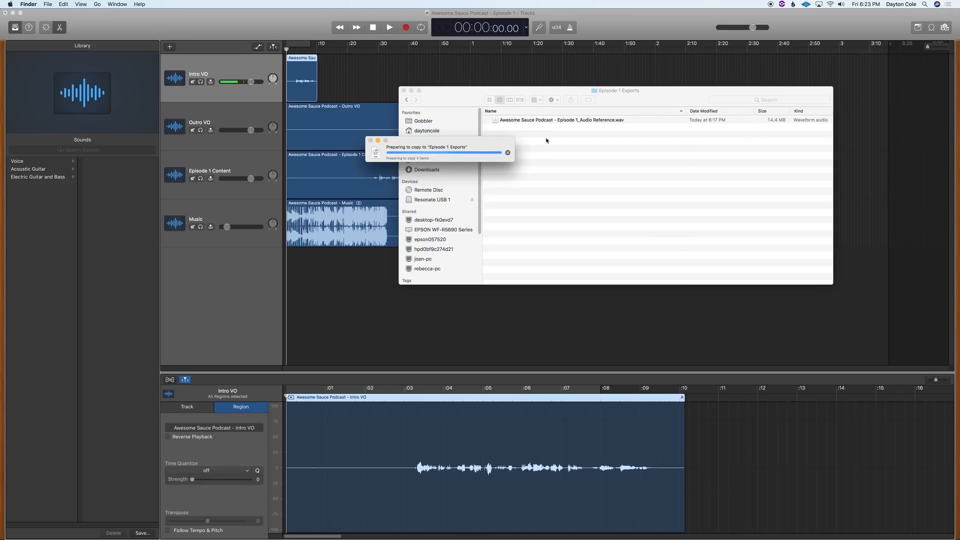
{"action": "left_click_drag", "start_coordinate": [459, 101], "coordinate": [454, 133]}
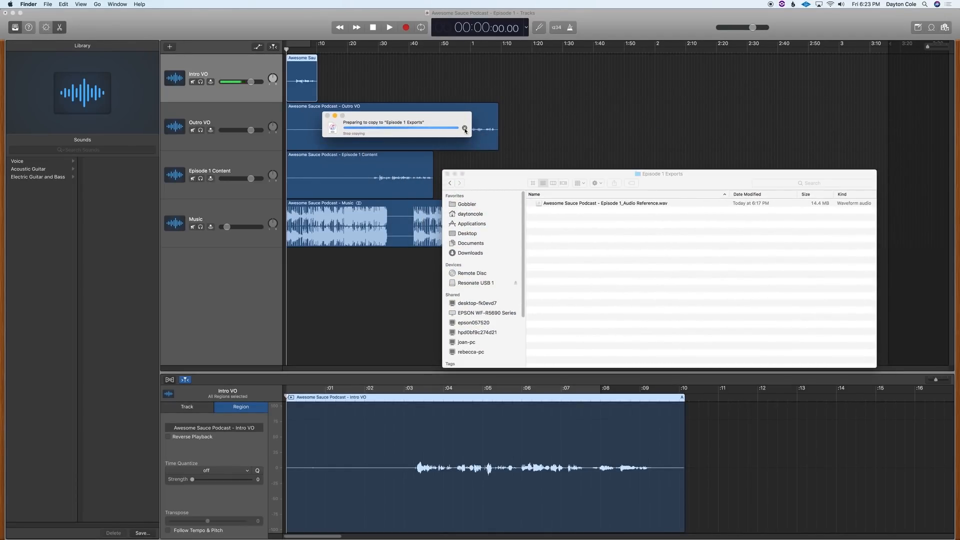
{"action": "left_click", "coordinate": [500, 169]}
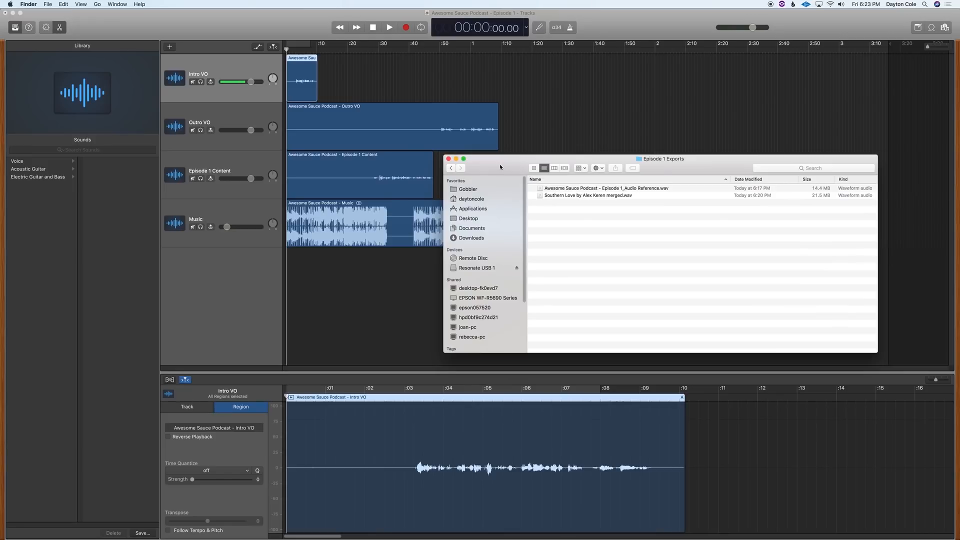
{"action": "key", "text": "super+v"}
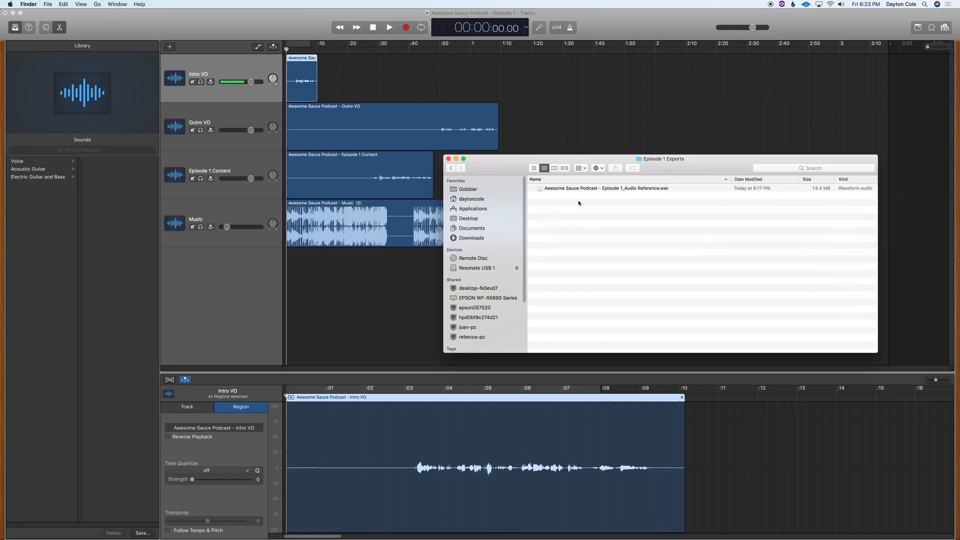
Switch to GarageBand, save the podcast project and quit the program.
{"action": "left_click", "coordinate": [274, 23]}
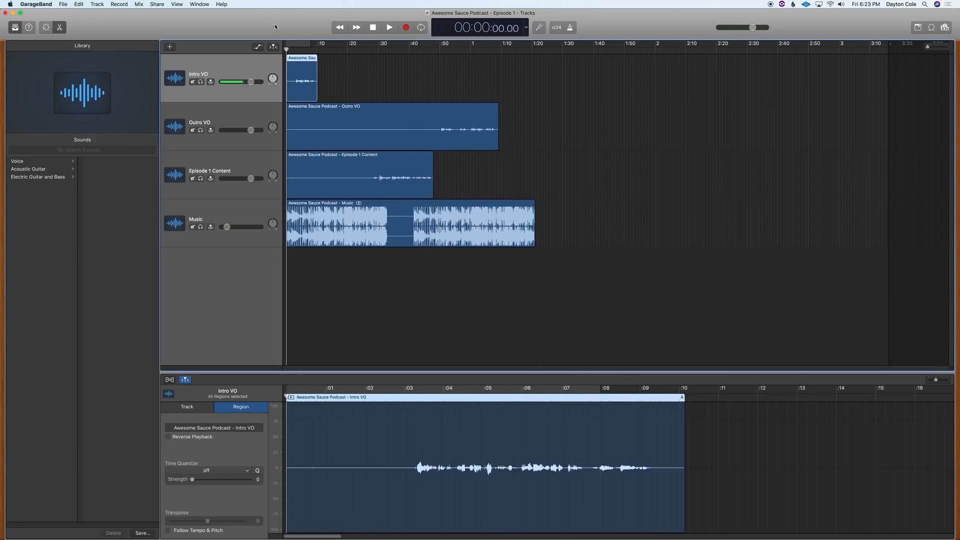
{"action": "key", "text": "super+s"}
{"action": "key", "text": "super+q"}
Return to the Awesome Sauce Podcast folder and open Audio Files inside the Media folder of the Episode 1 project's package contents.
{"action": "left_click_drag", "start_coordinate": [497, 163], "coordinate": [466, 121]}
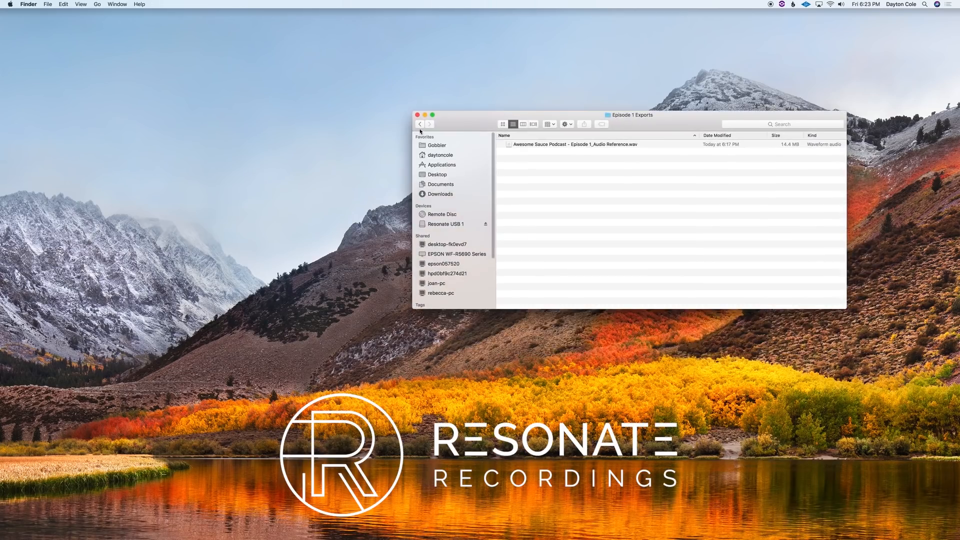
{"action": "left_click", "coordinate": [419, 125]}
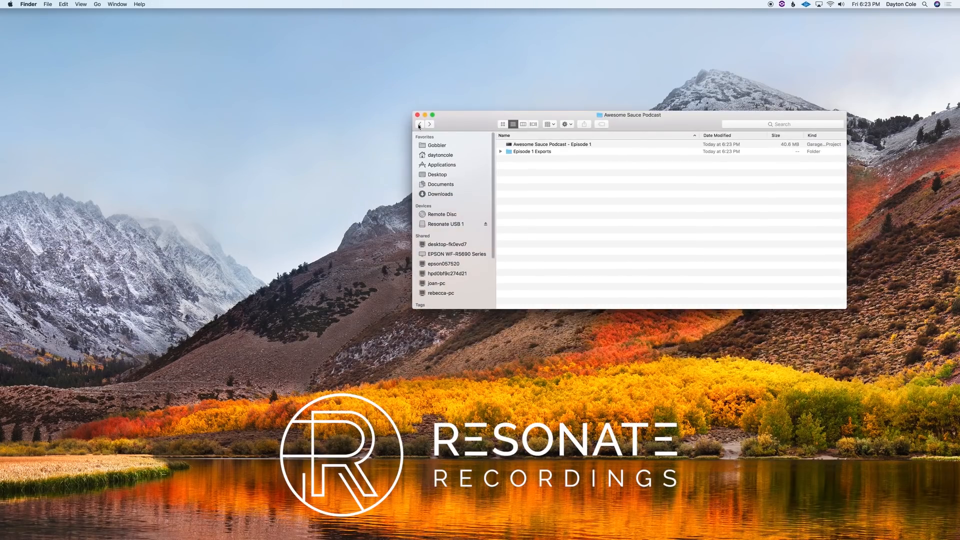
{"action": "right_click", "coordinate": [545, 145]}
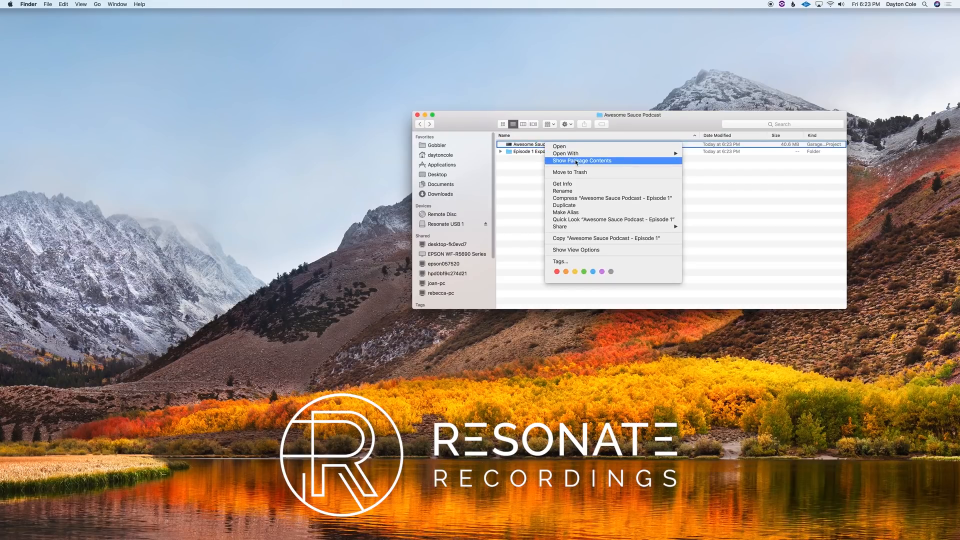
{"action": "left_click", "coordinate": [548, 158]}
{"action": "double_click", "coordinate": [526, 152]}
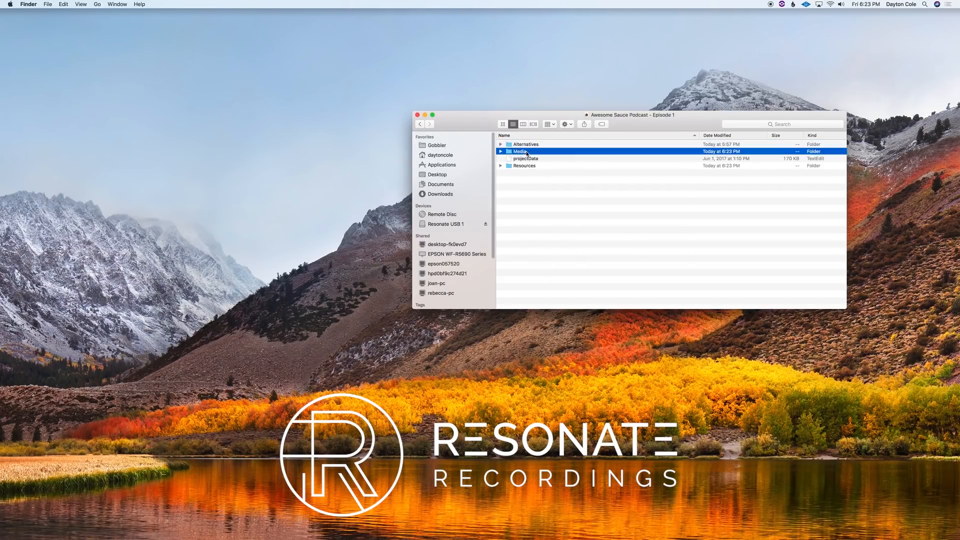
{"action": "double_click", "coordinate": [540, 145]}
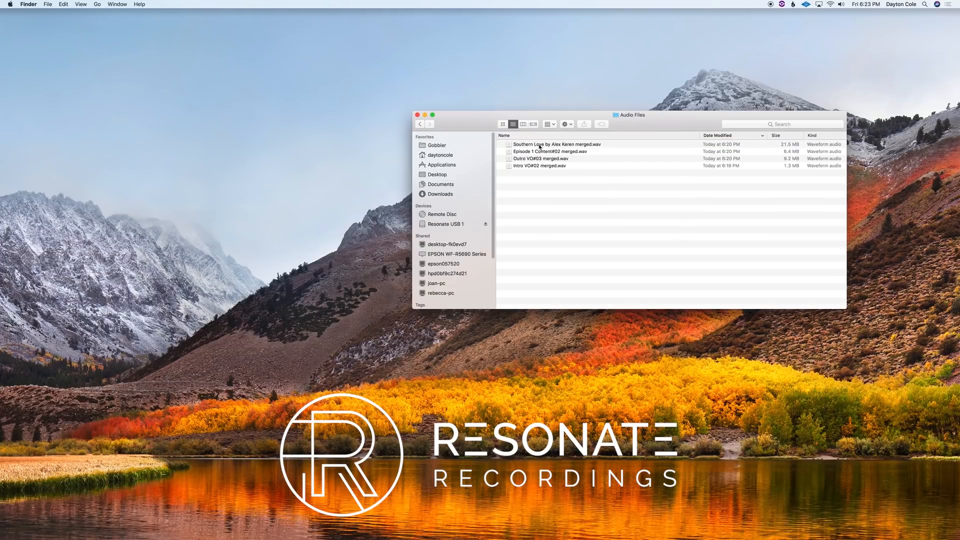
Copy the four merged WAV files from Audio Files into the Episode 1 Exports folder in Awesome Sauce Podcast.
{"action": "left_click", "coordinate": [583, 144]}
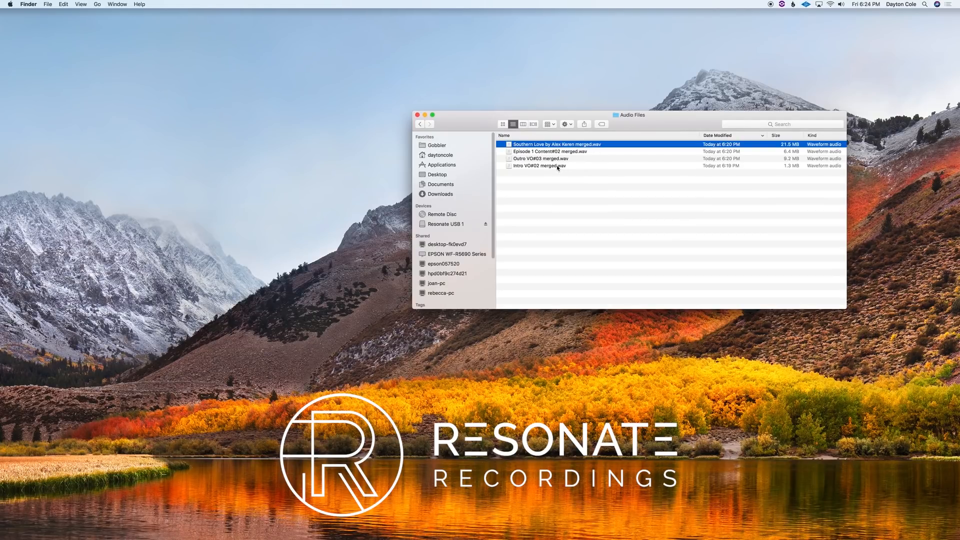
{"action": "left_click", "coordinate": [558, 168], "text": "shift"}
{"action": "left_click", "coordinate": [534, 203]}
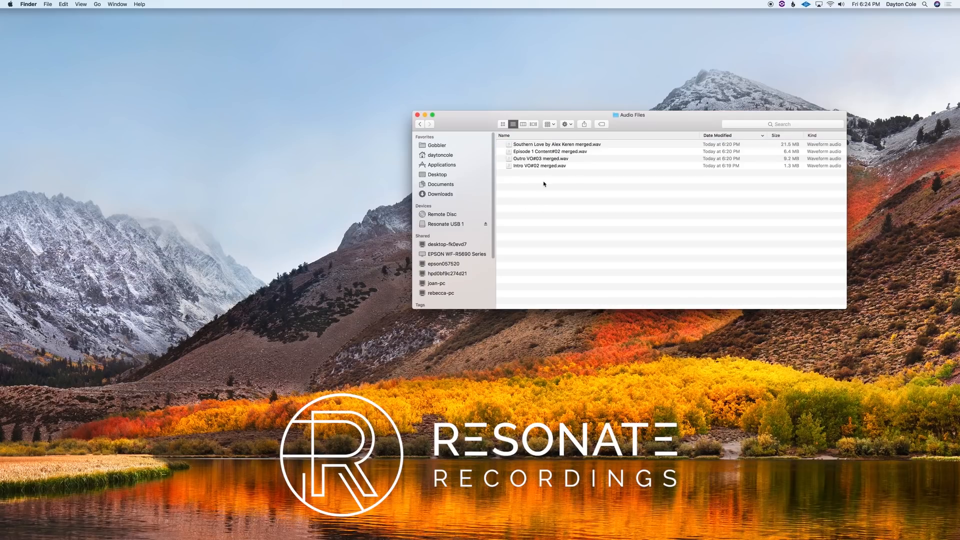
{"action": "left_click", "coordinate": [550, 166]}
{"action": "left_click", "coordinate": [556, 145], "text": "shift"}
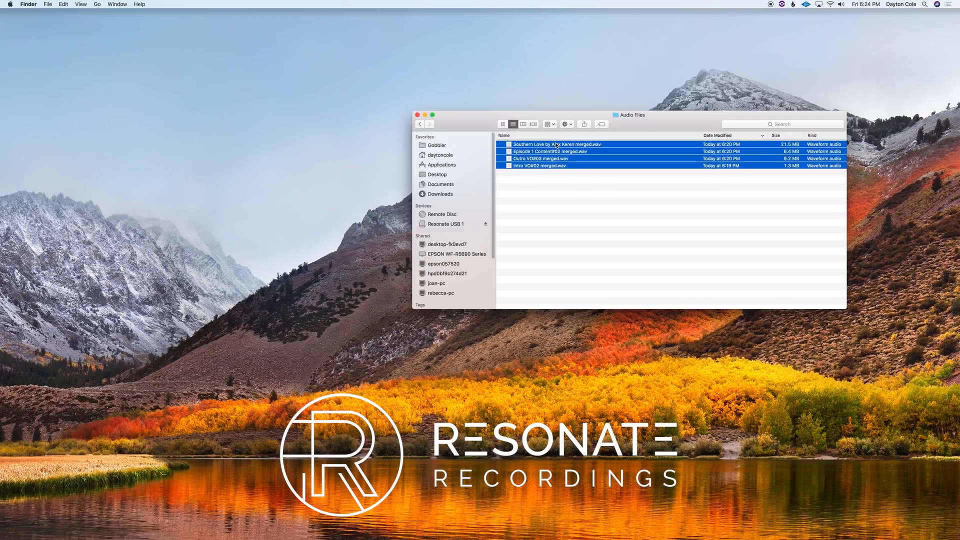
{"action": "key", "text": "super+c"}
{"action": "left_click", "coordinate": [420, 125]}
{"action": "left_click", "coordinate": [420, 125]}
{"action": "left_click", "coordinate": [420, 125]}
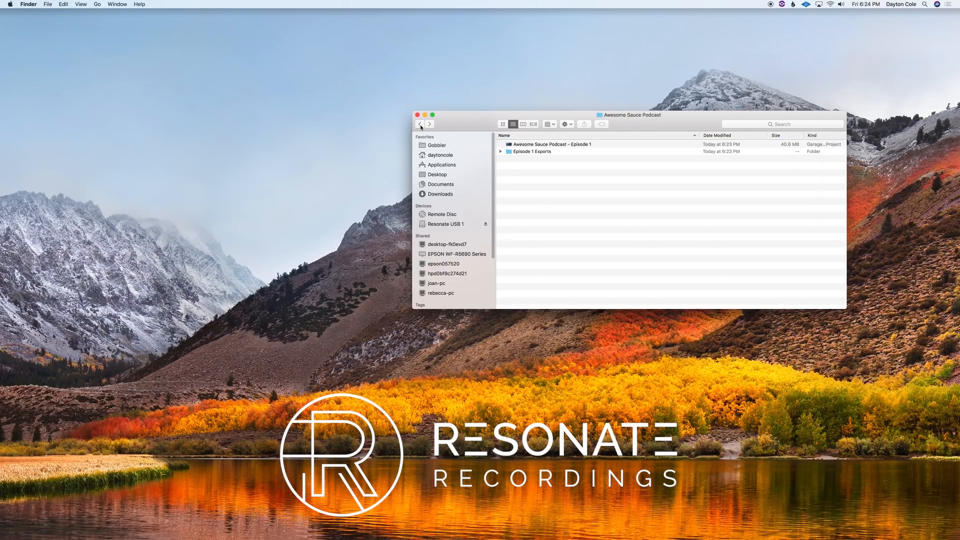
{"action": "double_click", "coordinate": [541, 151]}
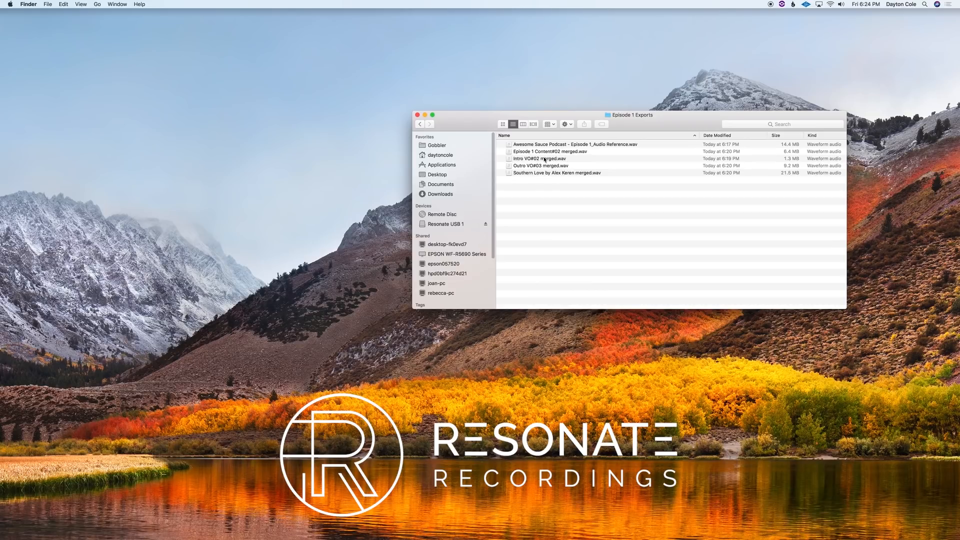
Check the audio reference file and each merged WAV file in the Episode 1 Exports folder, and reposition its window on the desktop.
{"action": "left_click", "coordinate": [595, 145]}
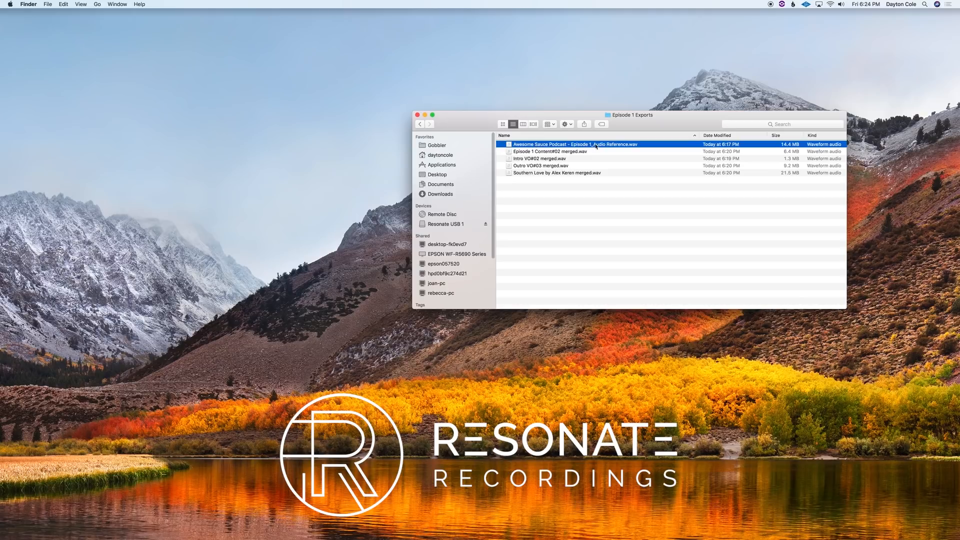
{"action": "left_click", "coordinate": [542, 151]}
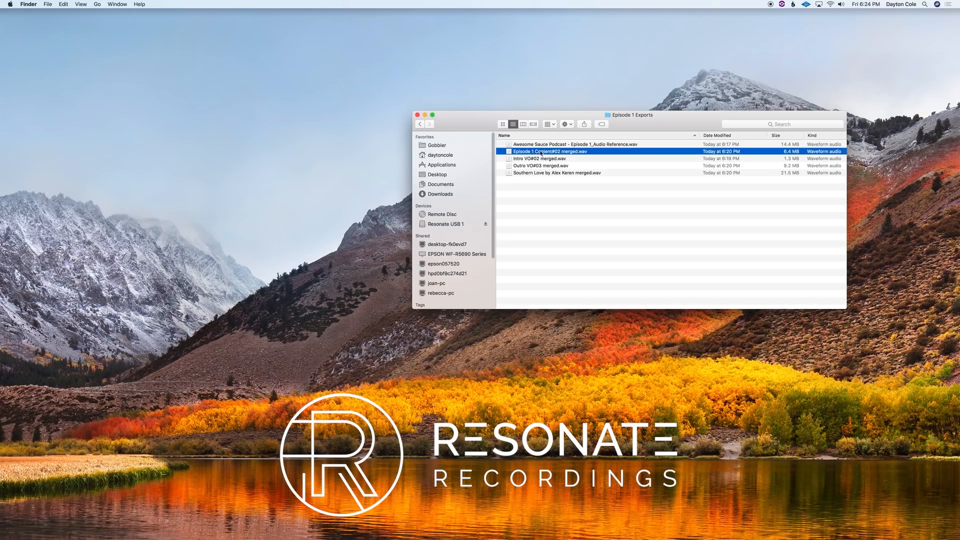
{"action": "left_click", "coordinate": [544, 158]}
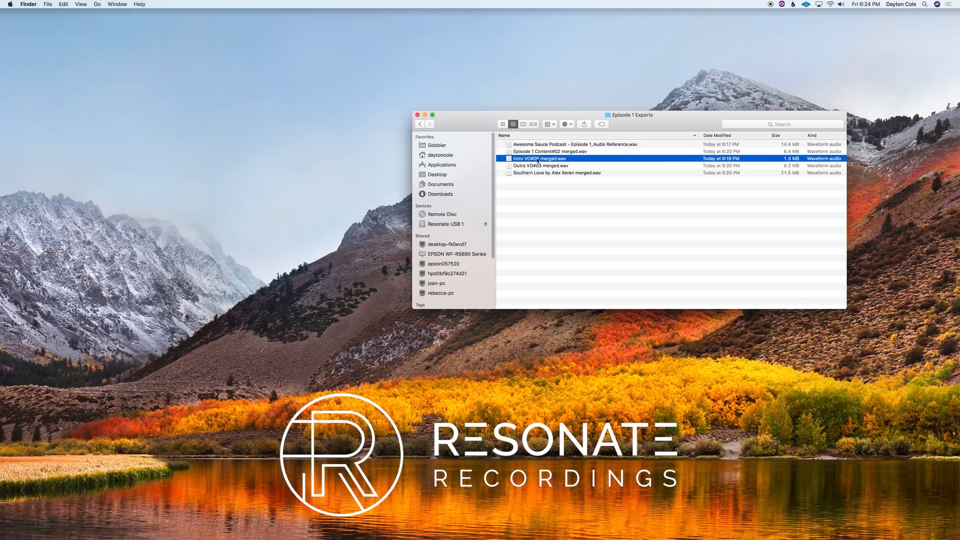
{"action": "left_click", "coordinate": [529, 167]}
{"action": "left_click", "coordinate": [536, 173]}
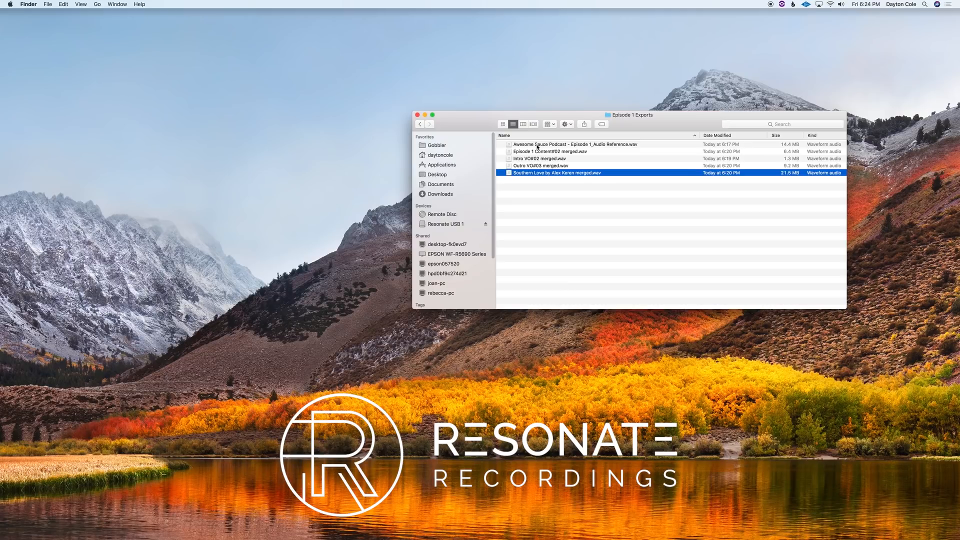
{"action": "left_click_drag", "start_coordinate": [468, 124], "coordinate": [358, 129]}
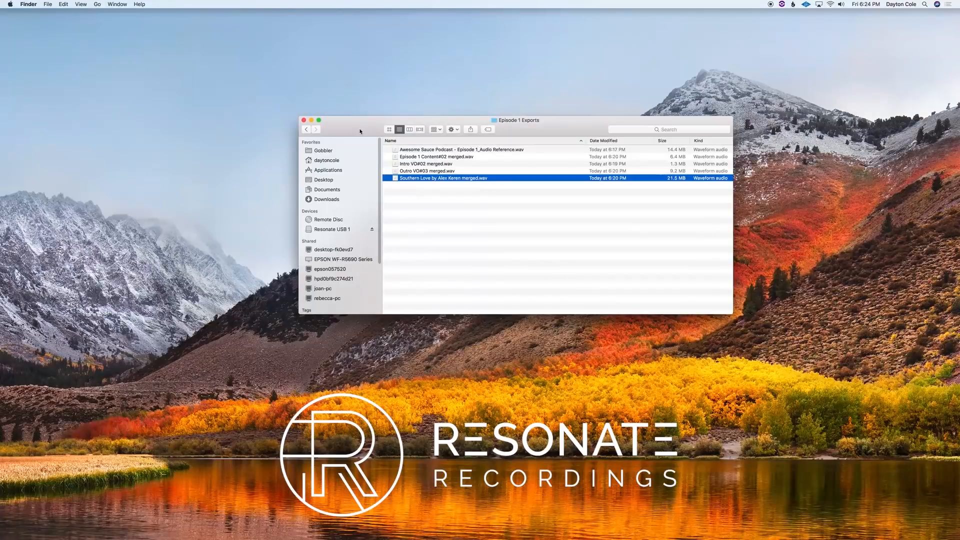